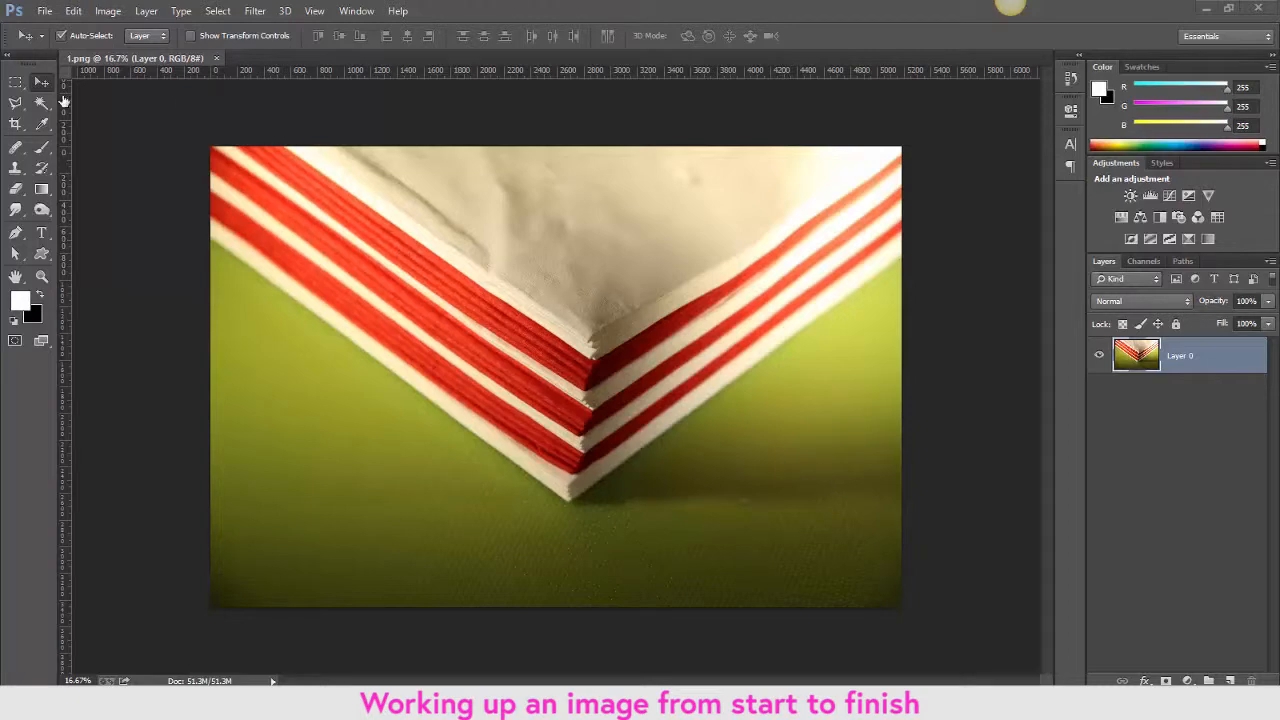
- Set the Crop tool to W x H x Resolution with 8 in width, 6 in height and 300 px/in
click(14, 124)
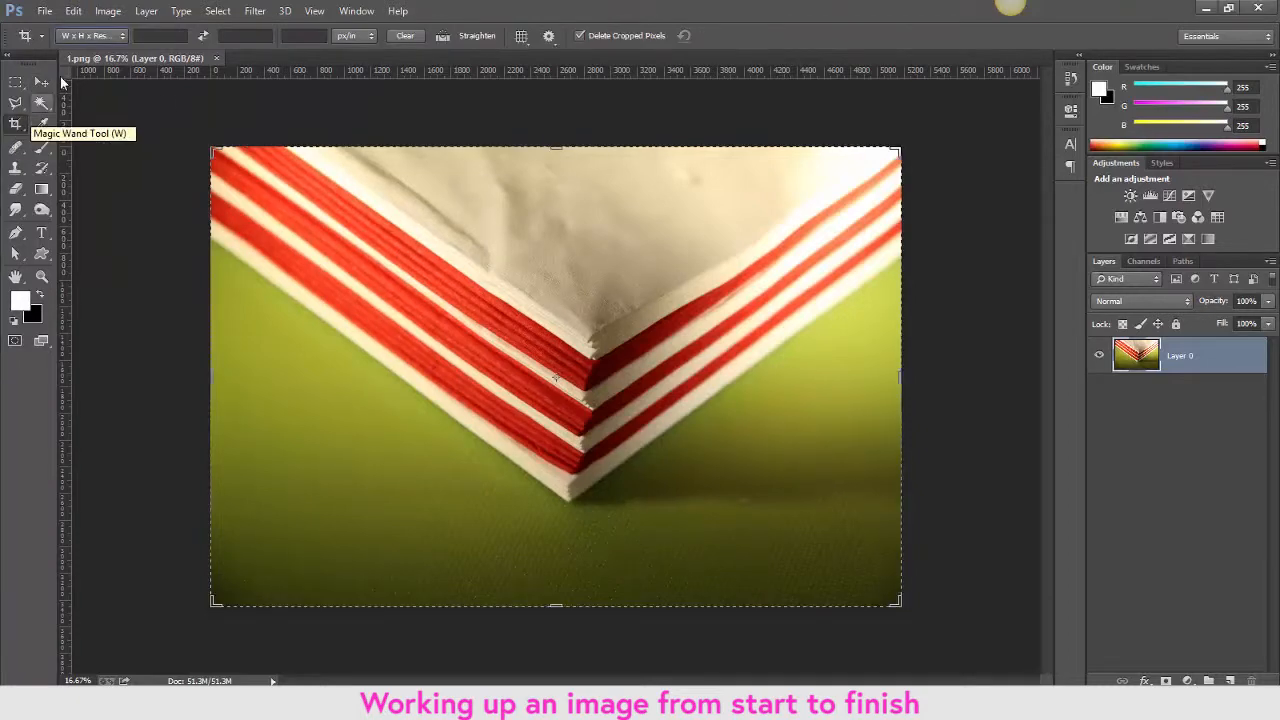
click(116, 38)
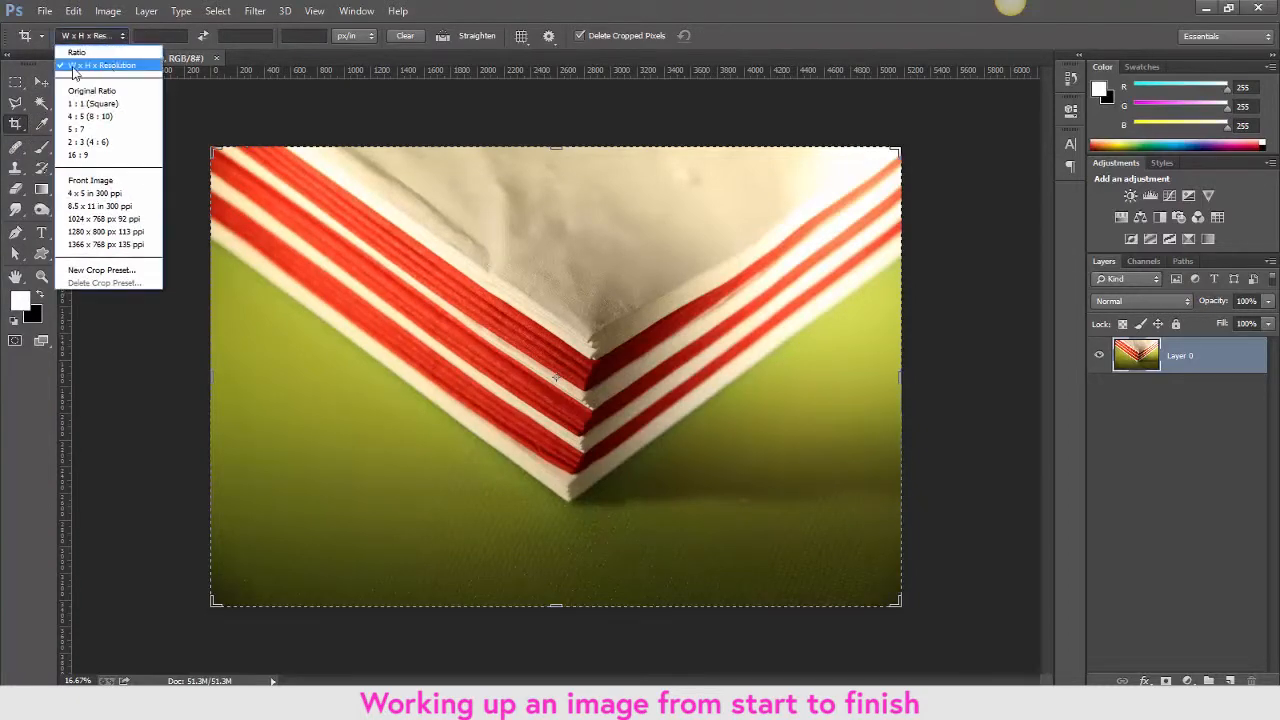
click(121, 68)
text(8in)
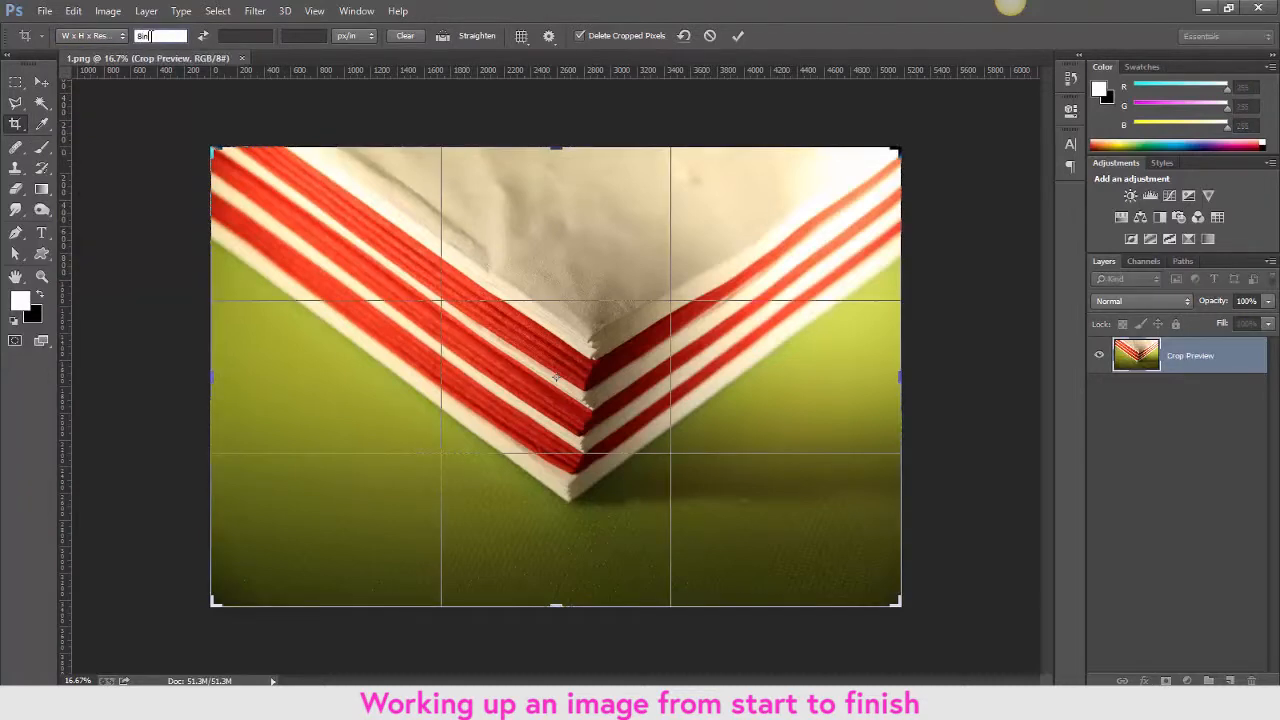
click(257, 35)
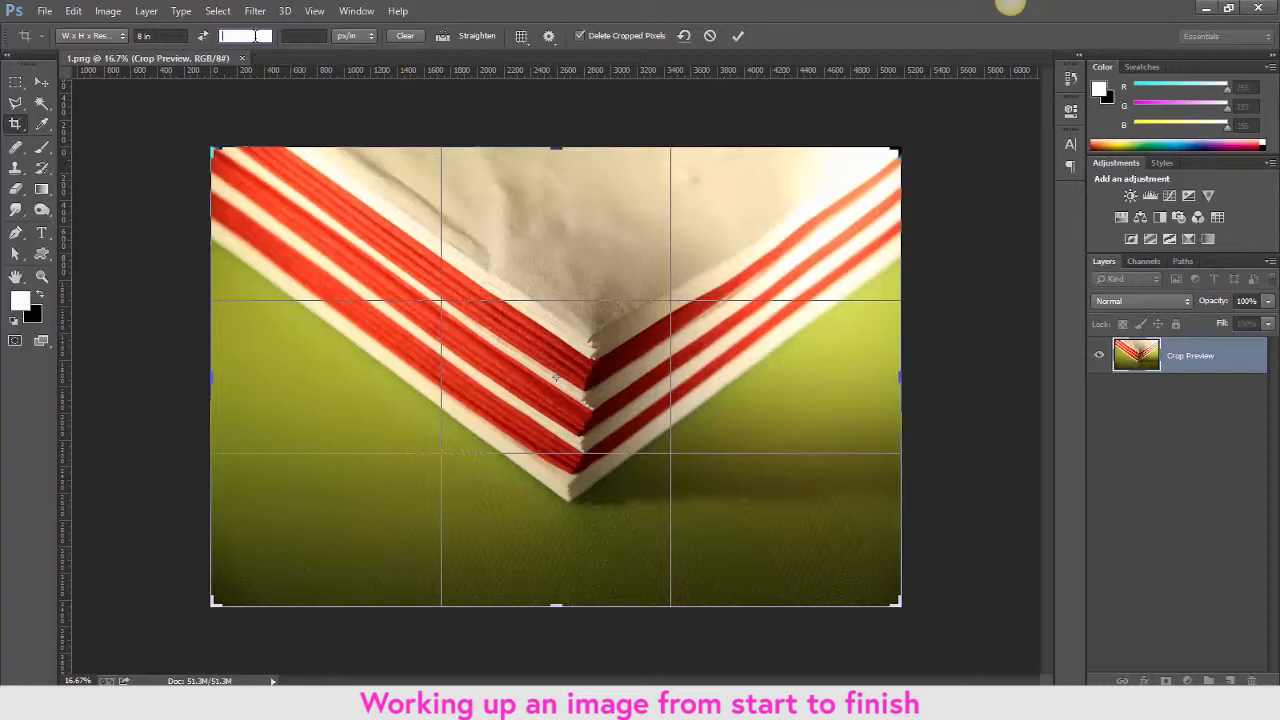
text(6in)
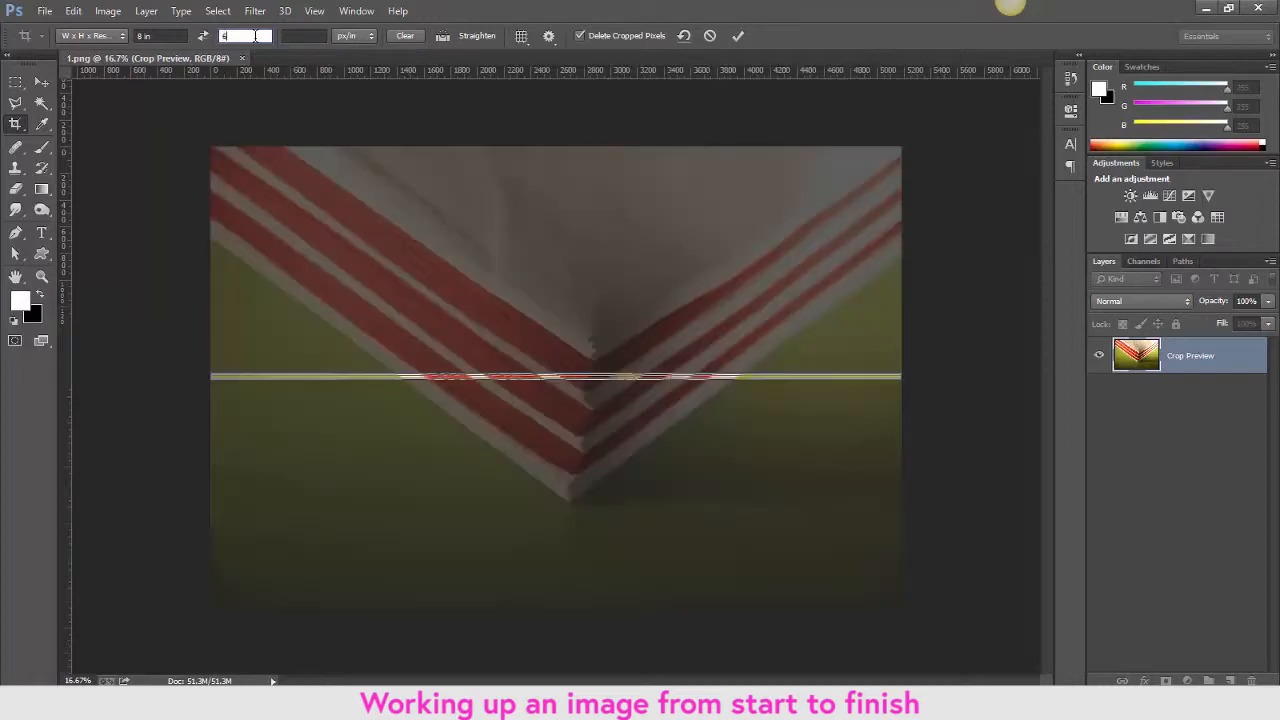
click(293, 37)
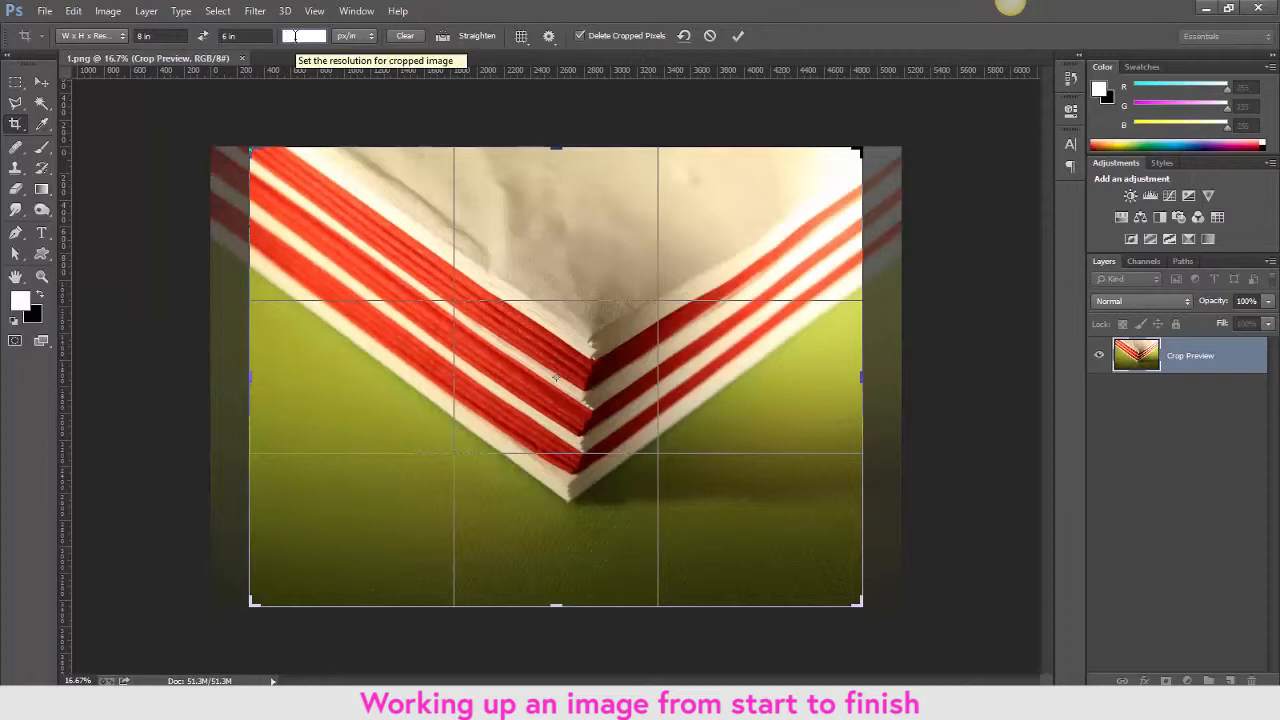
text(300)
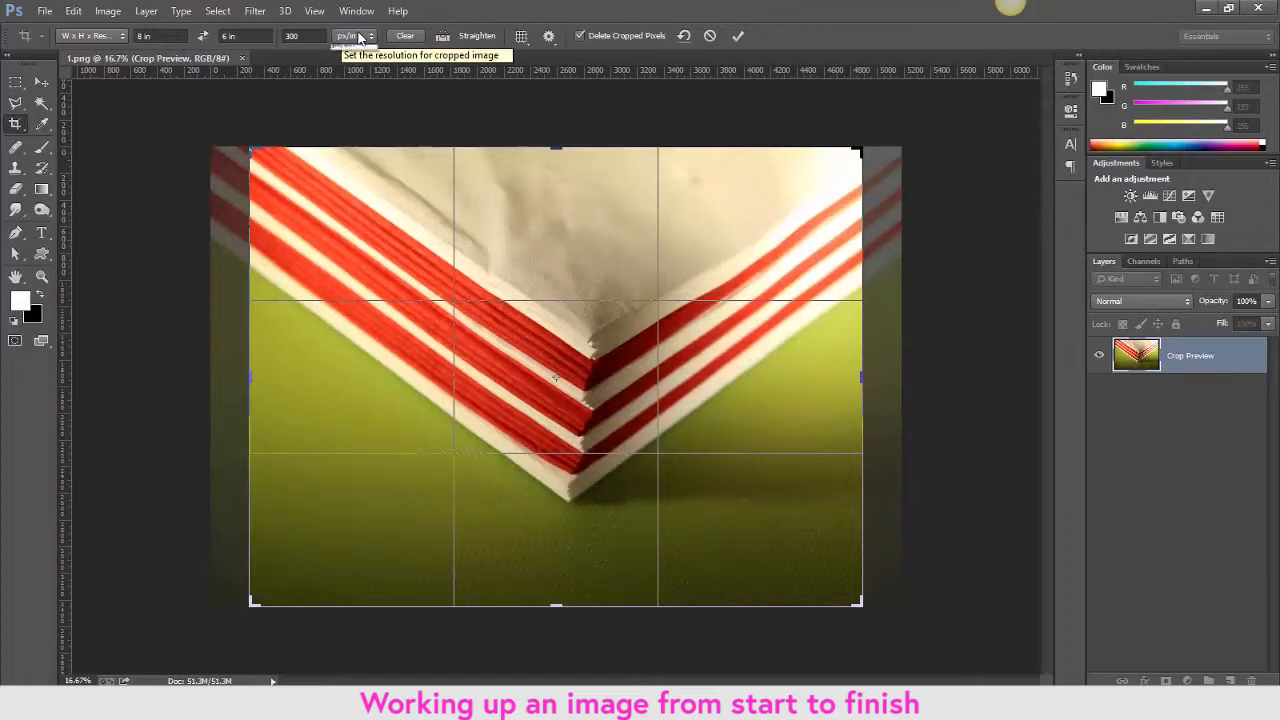
click(360, 37)
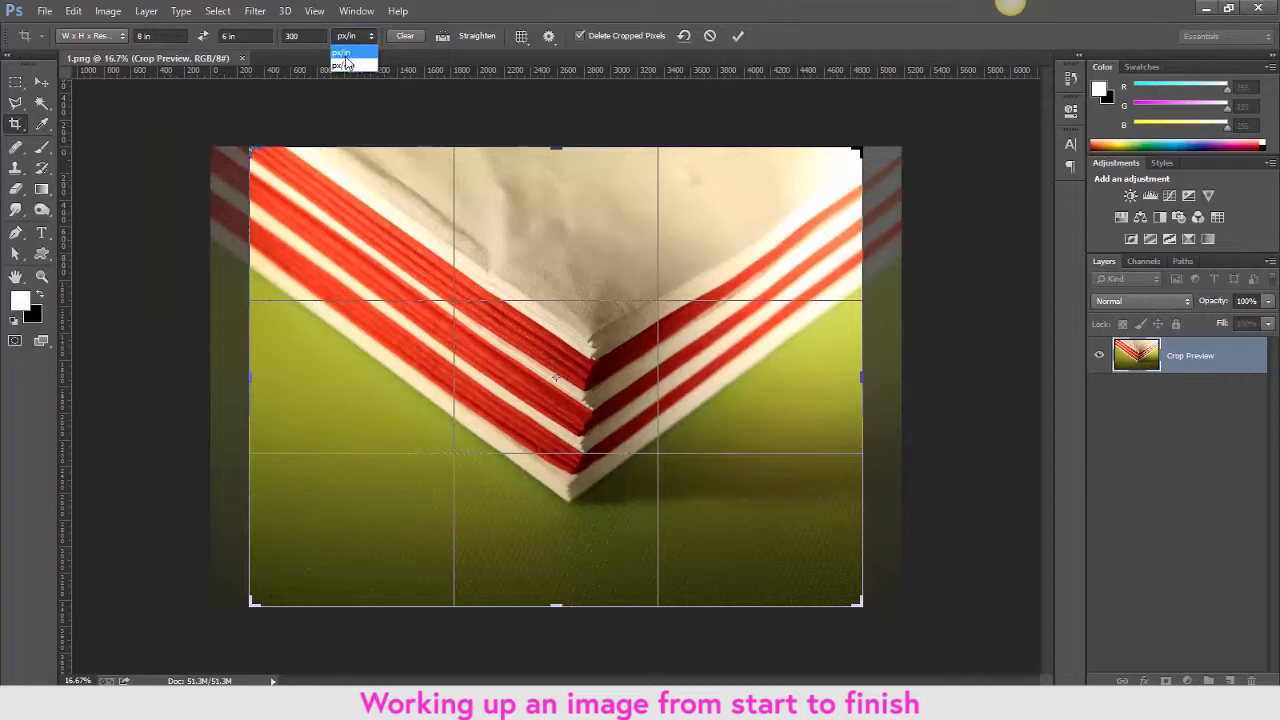
key(Return)
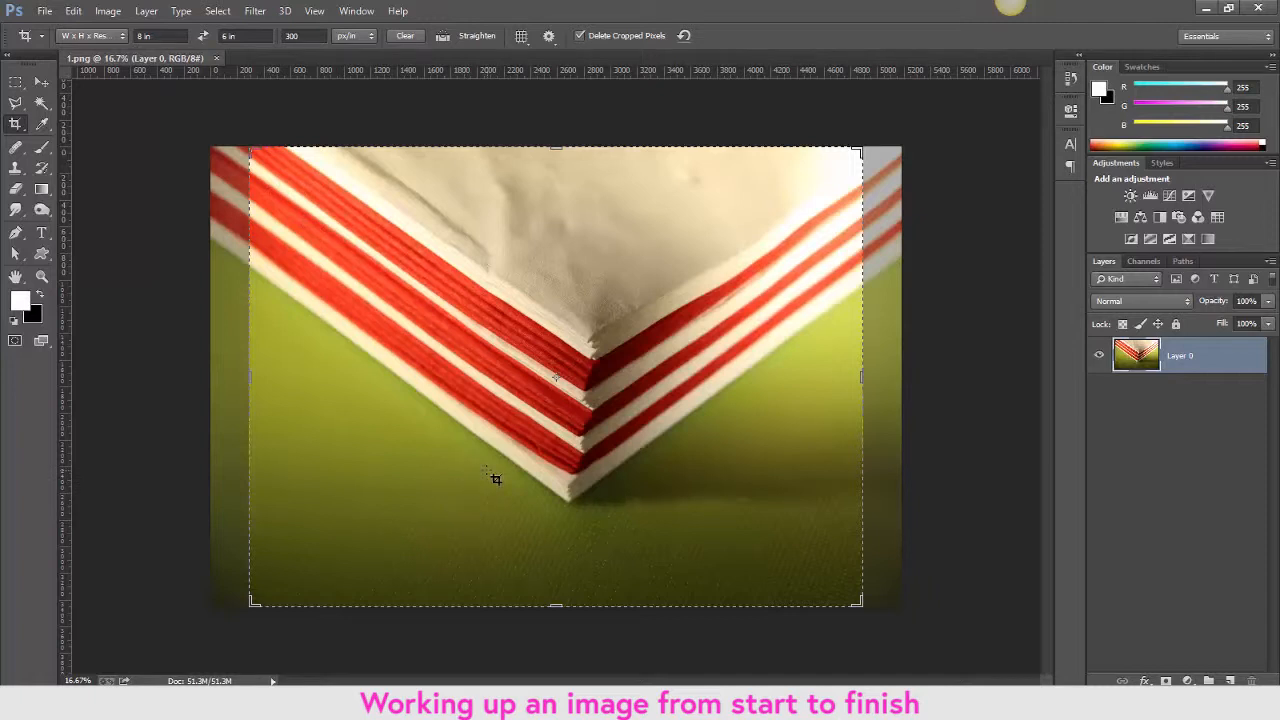
- Swap the crop to portrait at 6 x 8 in, shift the image left within it and rotate the image slightly counter-clockwise
click(203, 38)
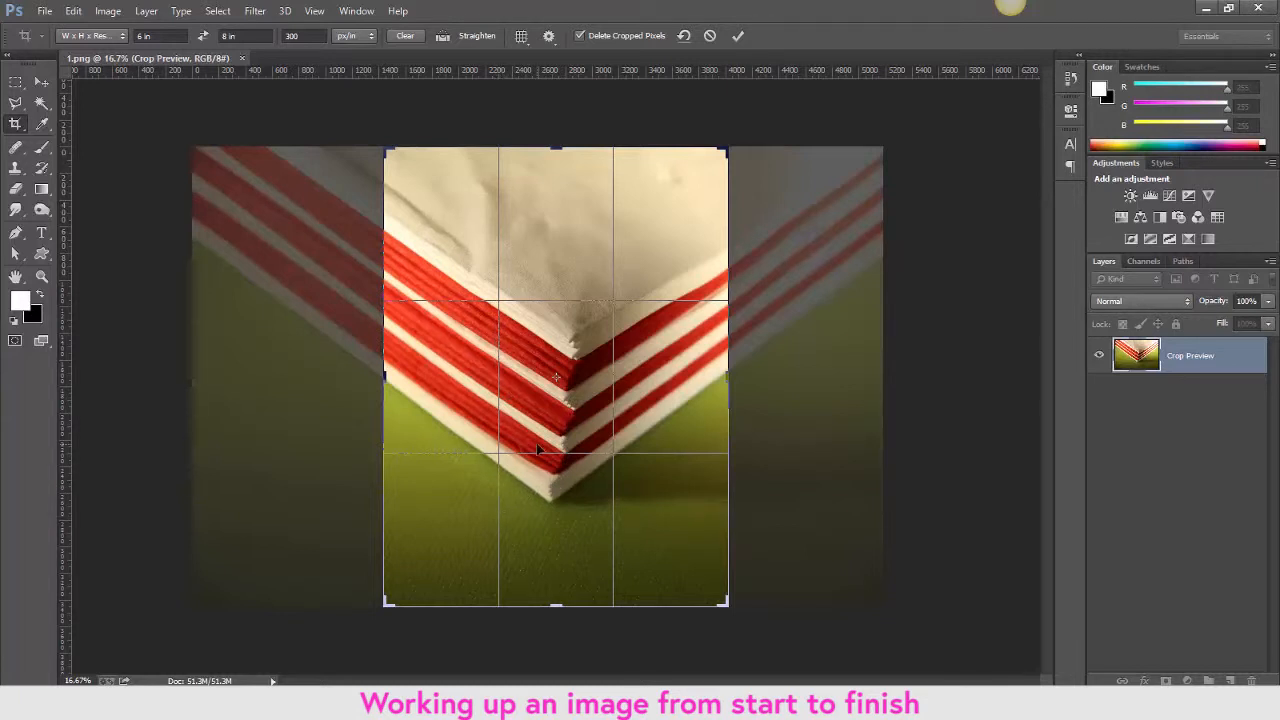
drag(537, 449, 486, 445)
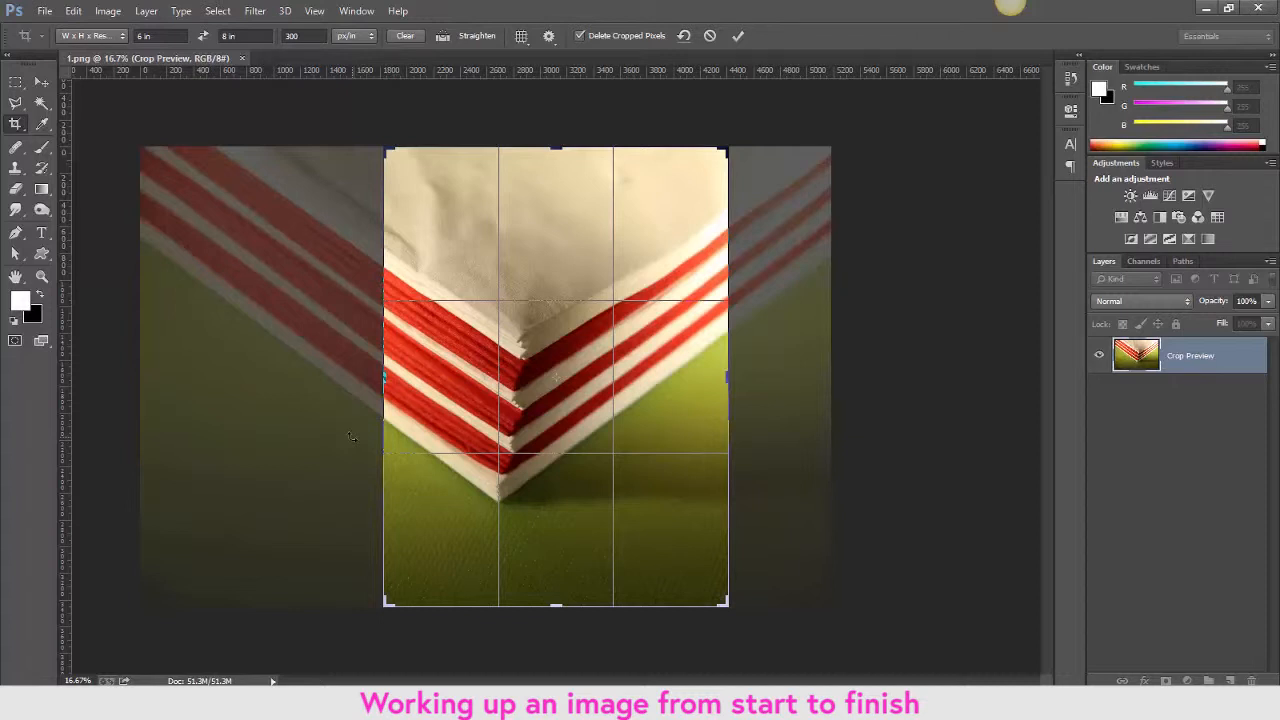
drag(351, 437, 360, 477)
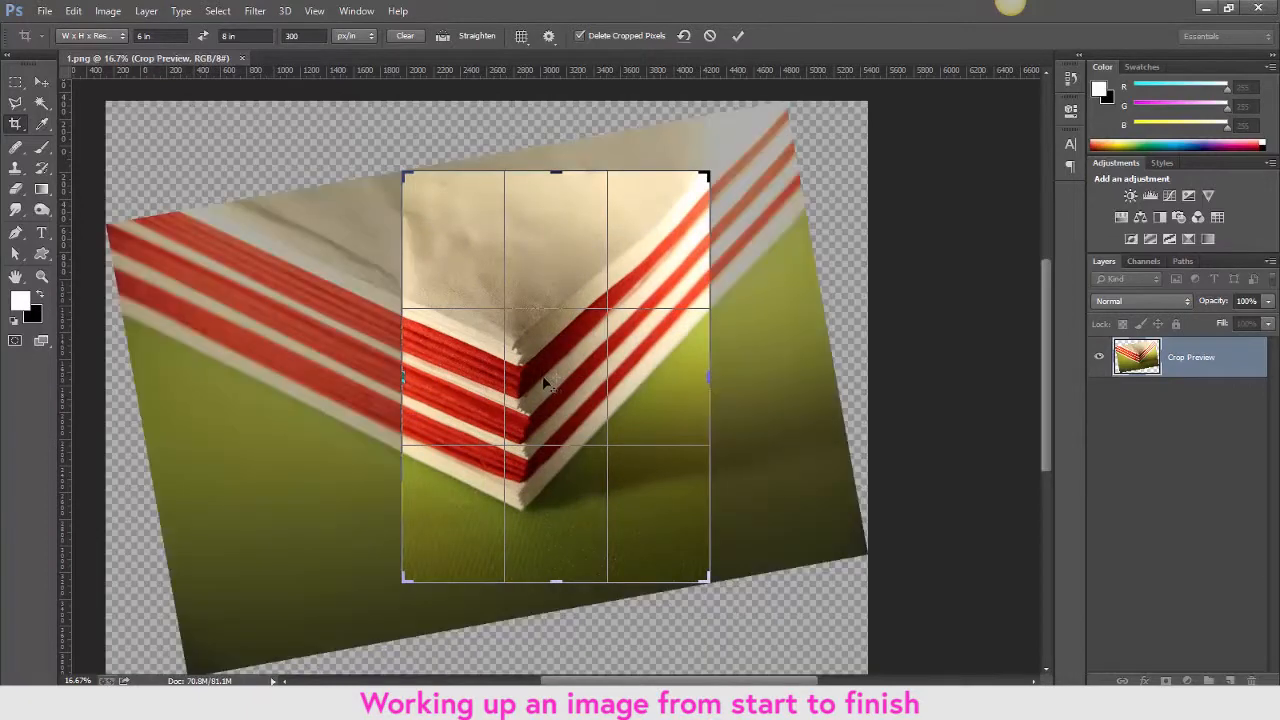
- Align the striped stack's front corner with the crop grid's left vertical third line, nudge the image down and apply the crop
mouse_move(545, 383)
mouse_down()
mouse_move(547, 407)
mouse_move(533, 404)
mouse_up()
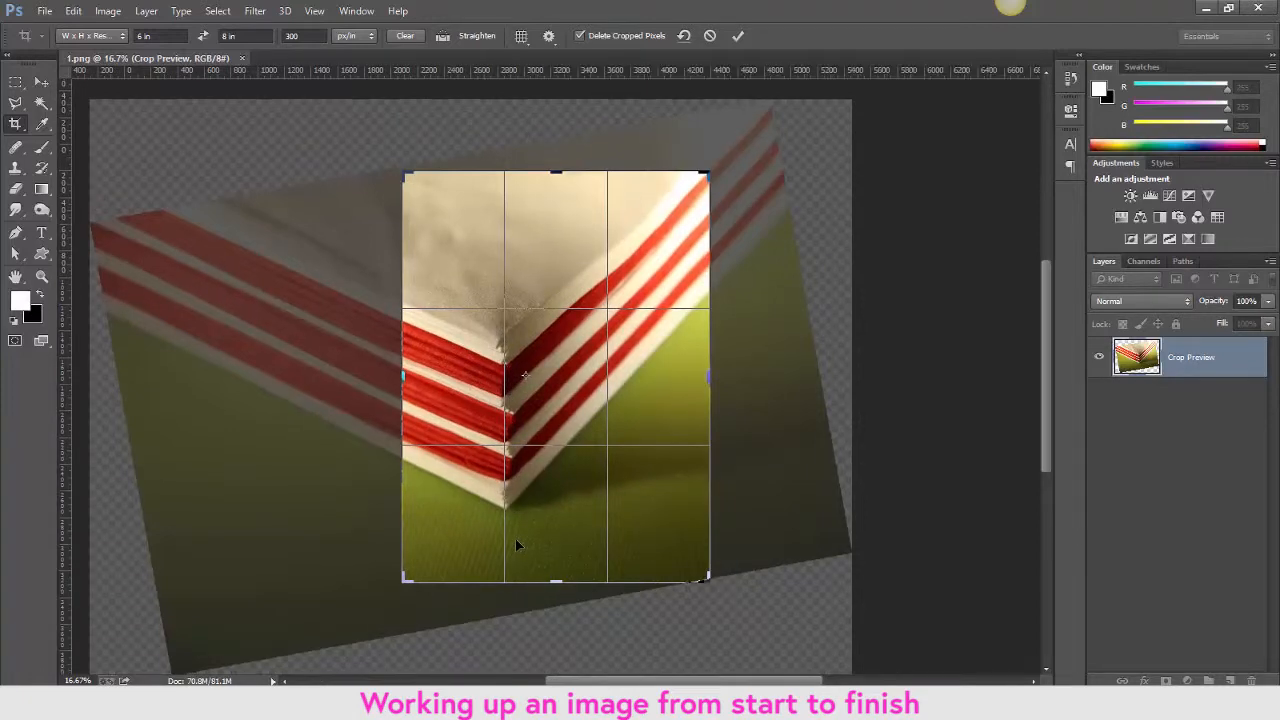
key(Down)
key(Down)
key(Down)
key(Down)
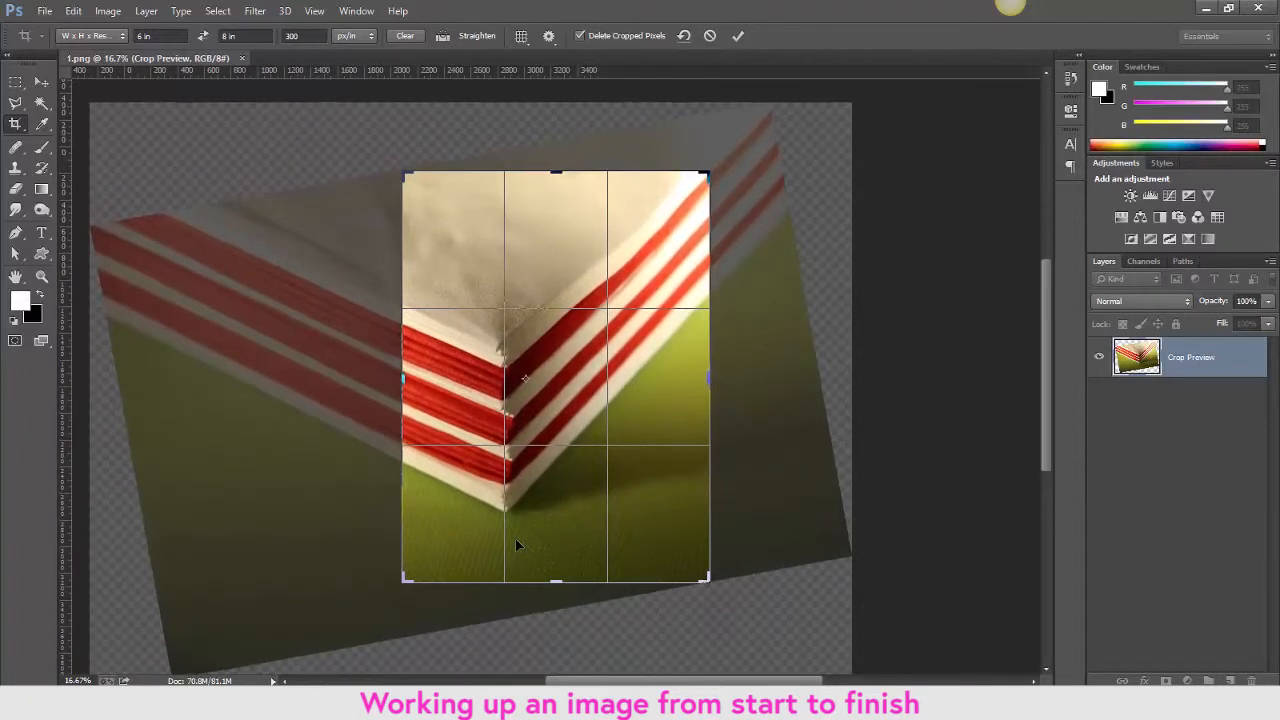
key(Down)
key(Down)
key(Down)
key(Down)
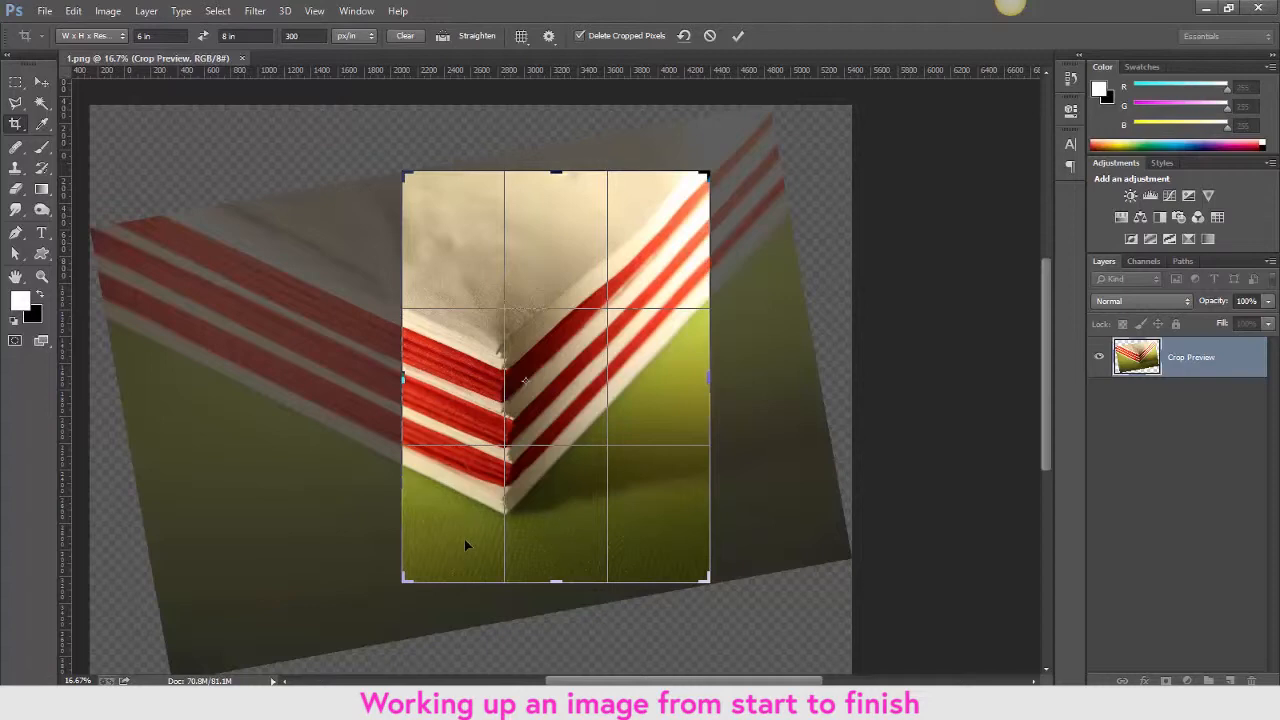
key(Return)
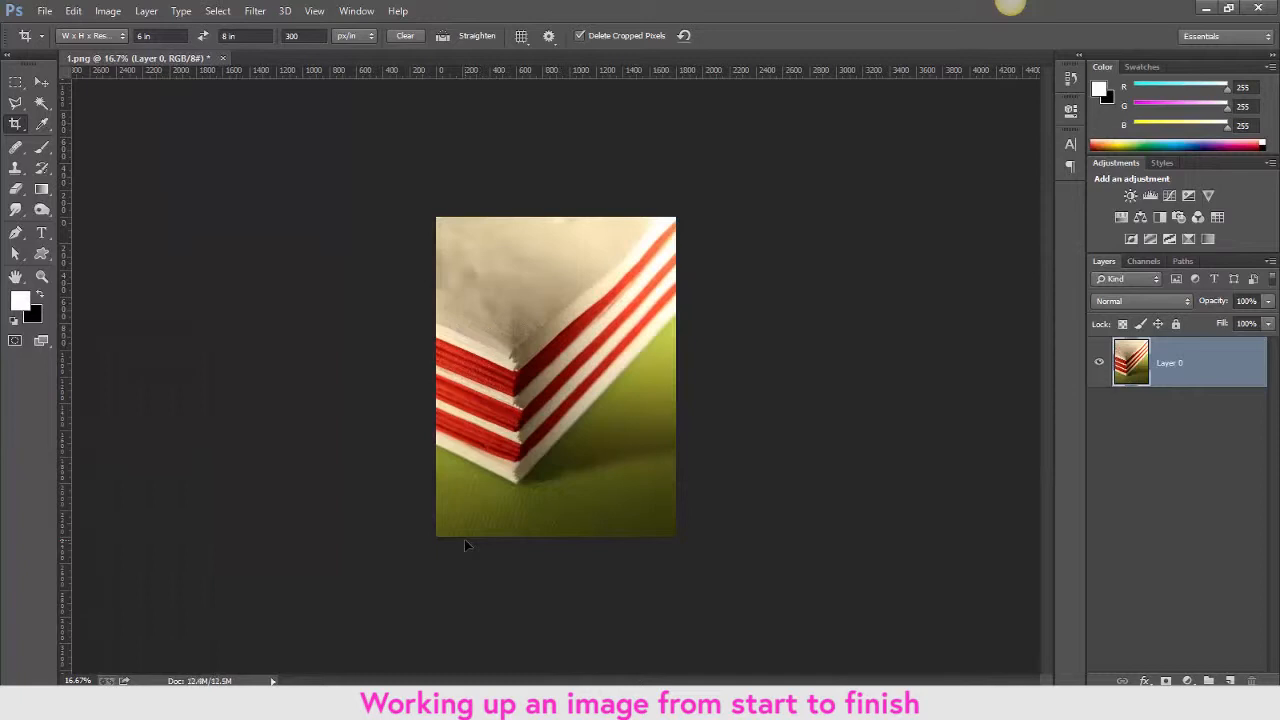
key(ctrl+0)
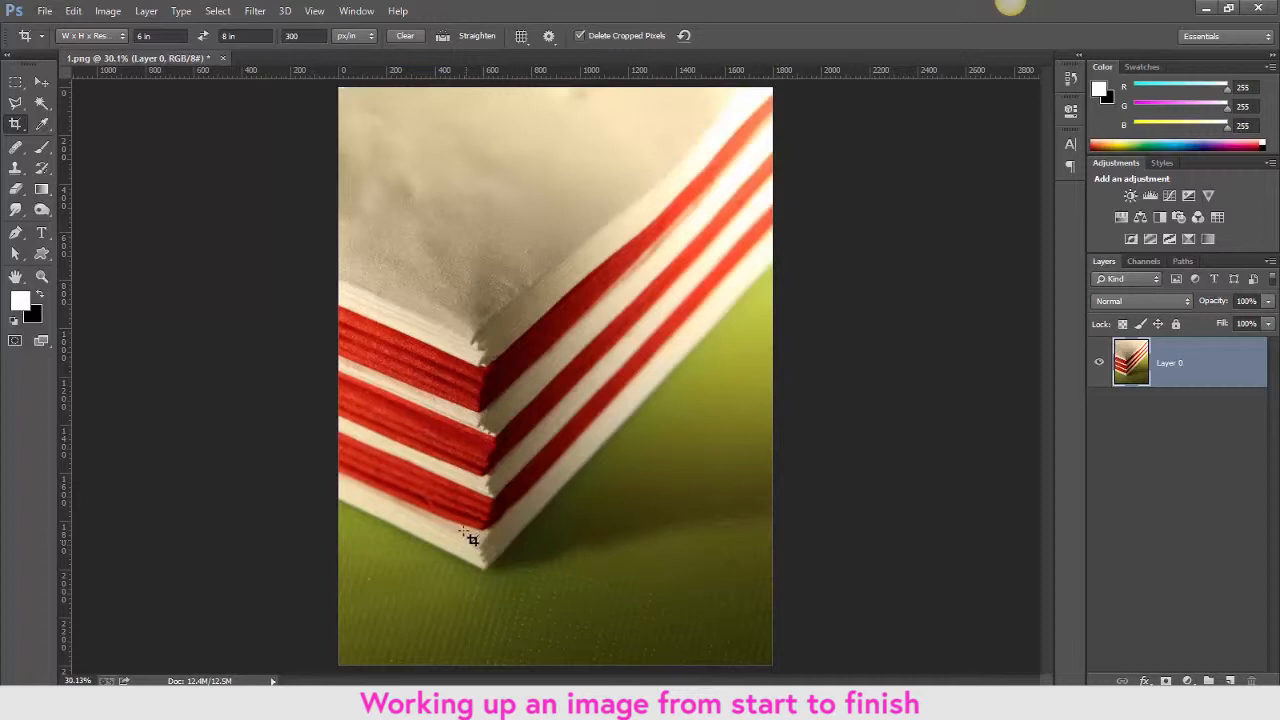
click(40, 88)
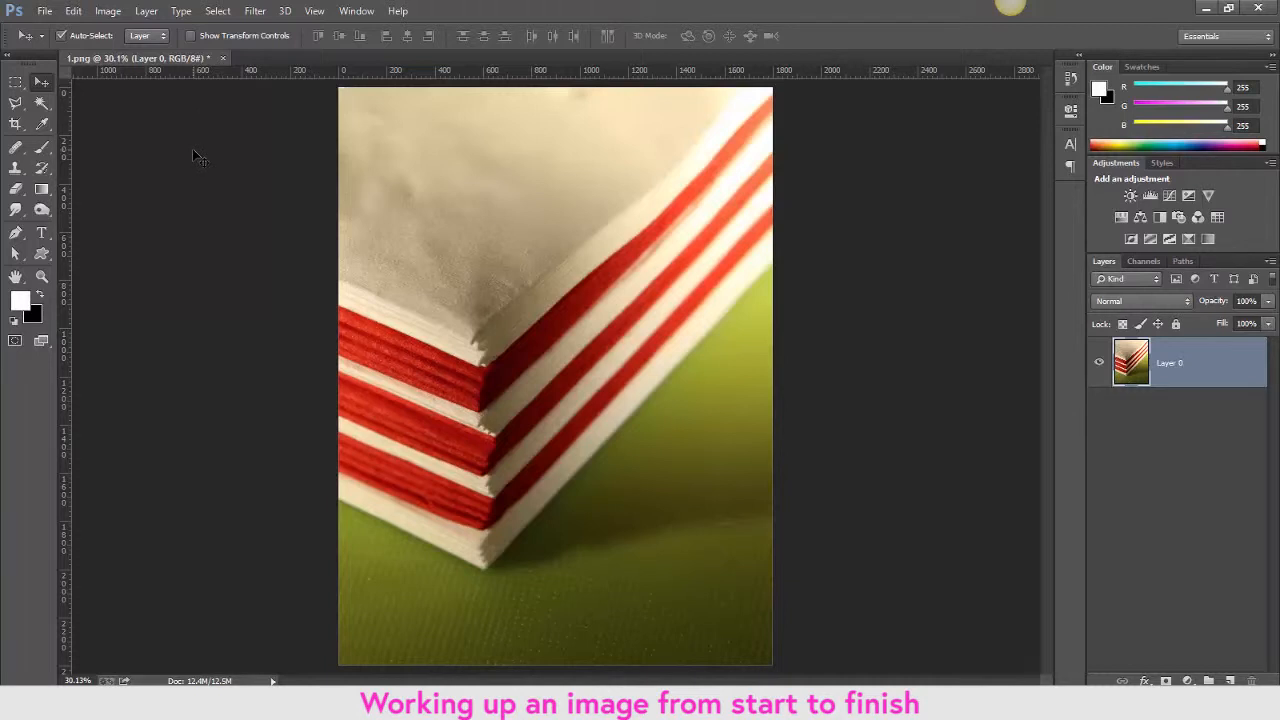
- Try an Auto Color correction on the cropped image and undo it
click(112, 12)
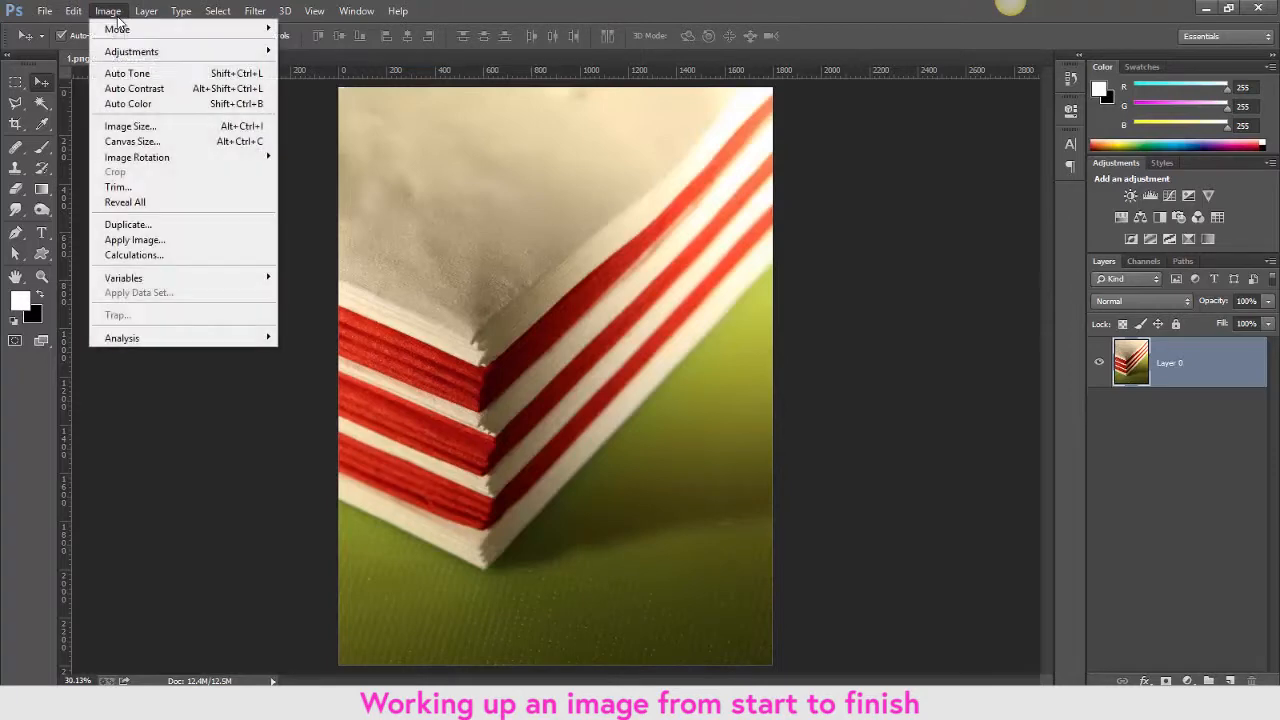
mouse_move(121, 53)
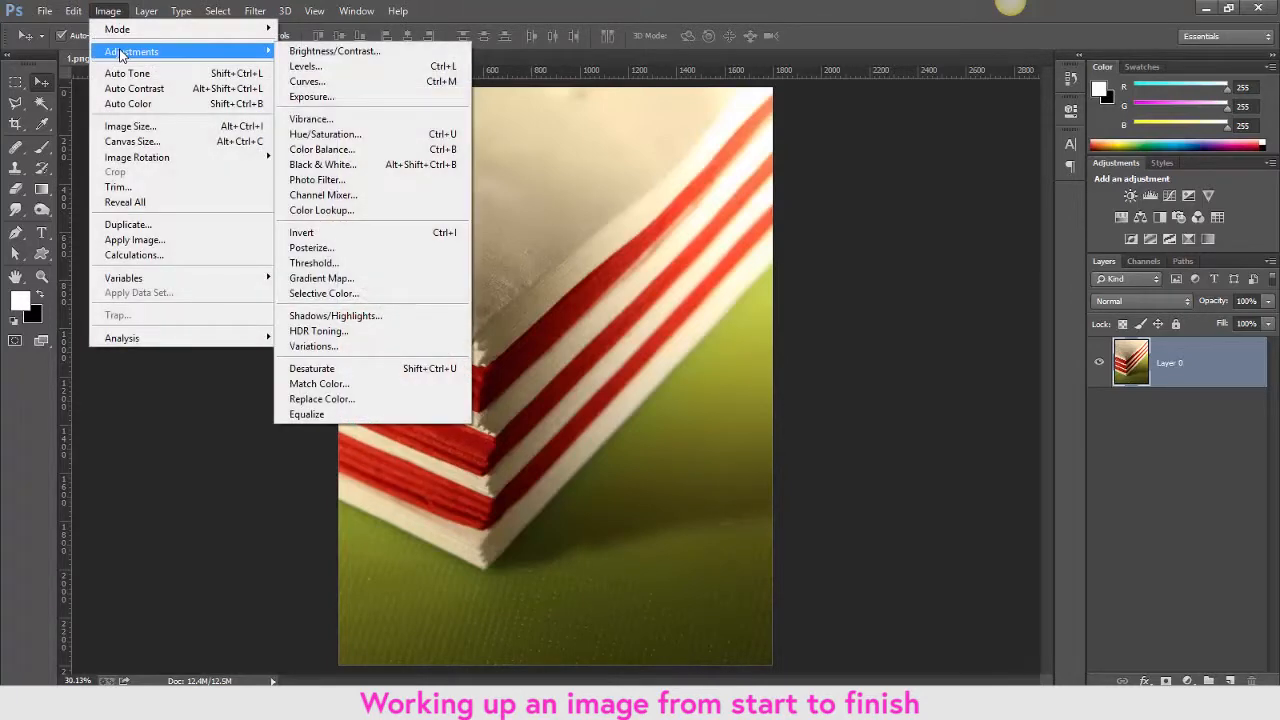
click(125, 104)
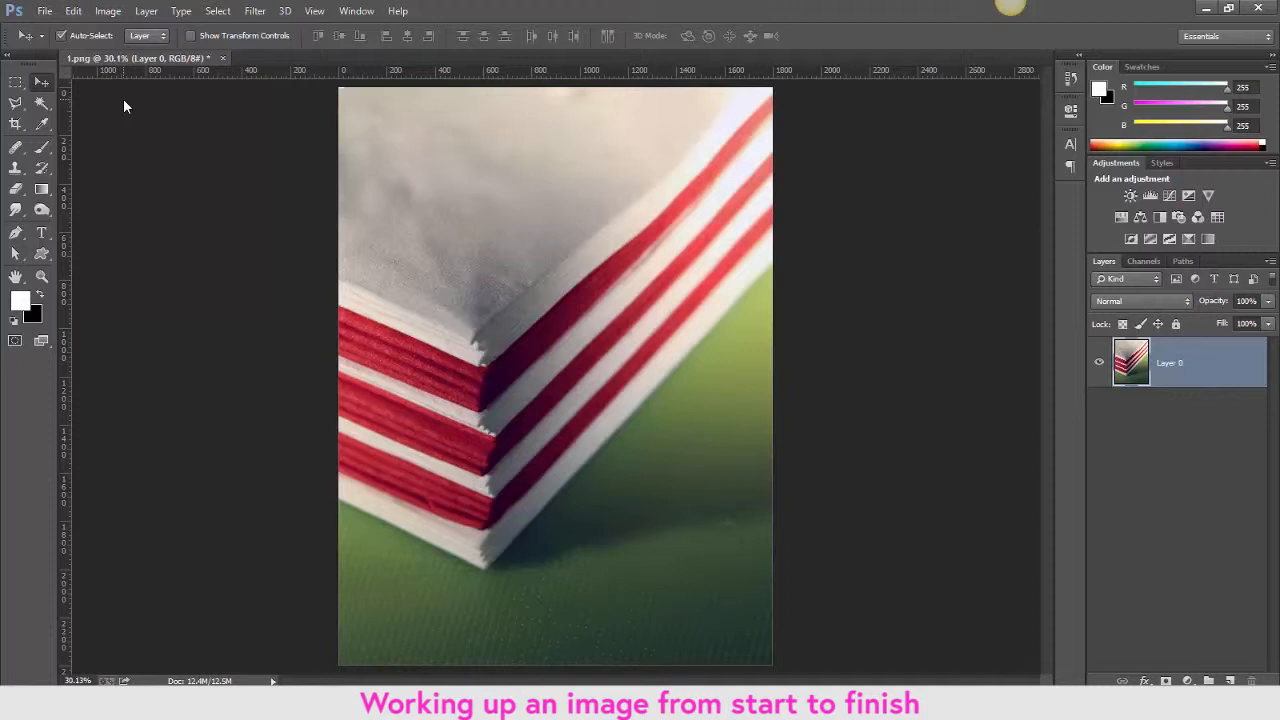
key(ctrl+z)
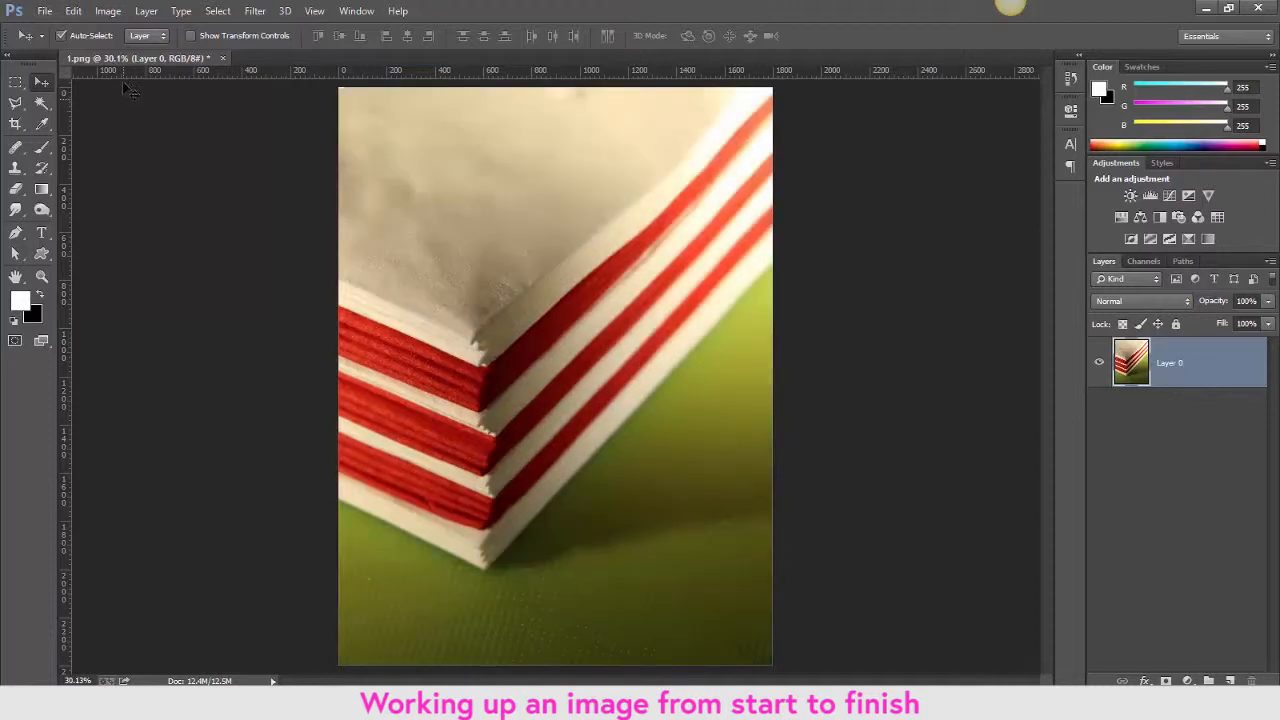
- Brighten the midtones of Layer 0 with a Levels adjustment, setting the RGB midtone input to 1.21
click(102, 12)
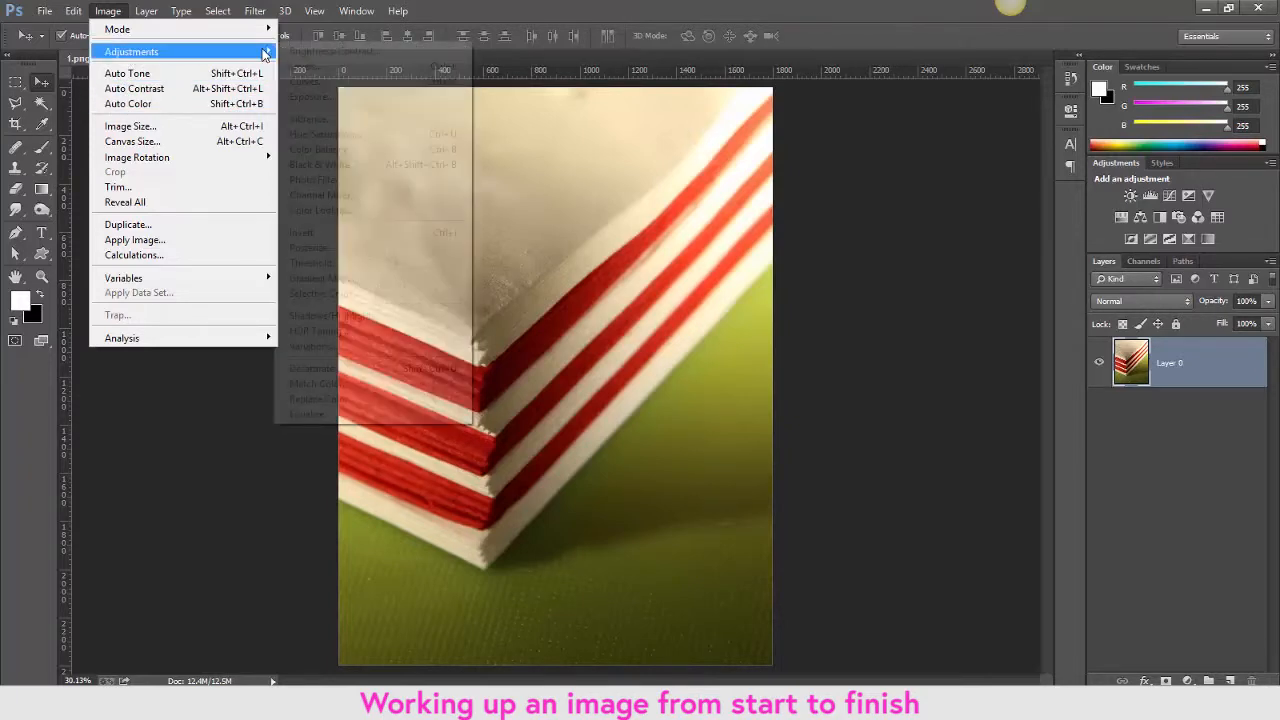
mouse_move(266, 52)
click(316, 68)
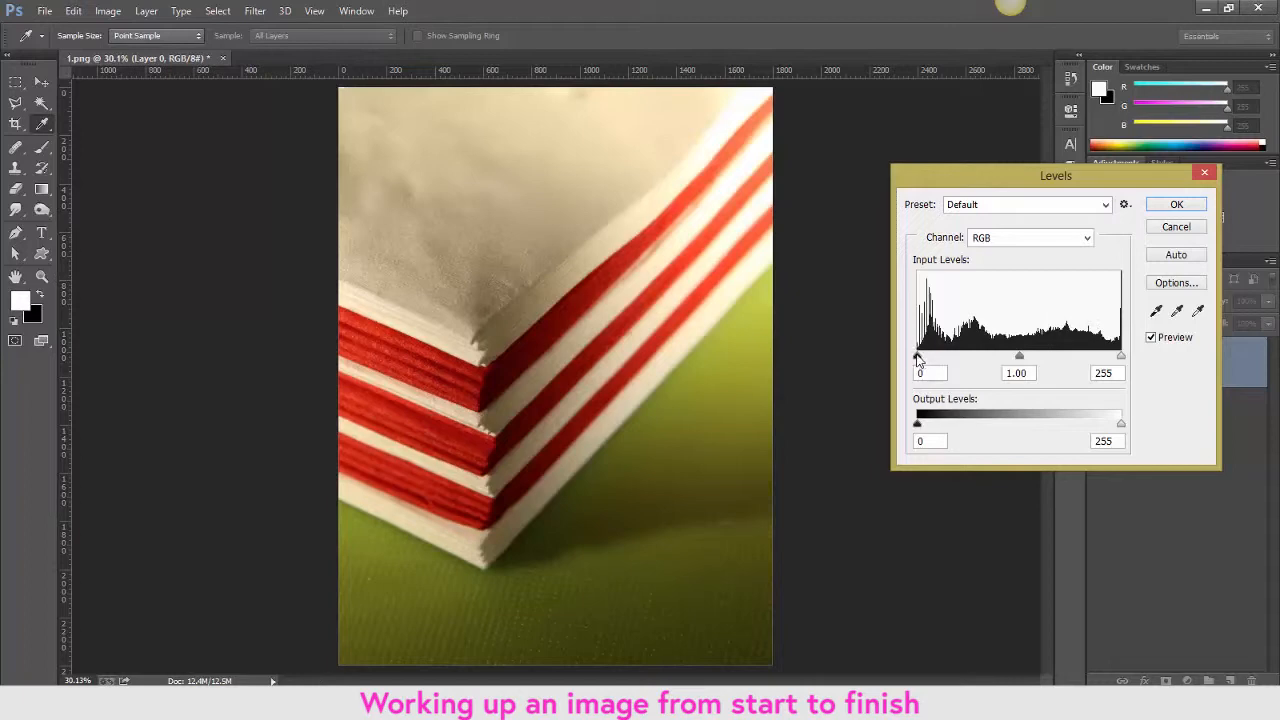
mouse_move(918, 360)
mouse_down()
mouse_move(1090, 358)
mouse_move(918, 358)
mouse_up()
drag(1121, 357, 1143, 340)
mouse_move(1020, 357)
mouse_down()
mouse_move(903, 361)
mouse_move(1118, 360)
mouse_move(1004, 360)
mouse_up()
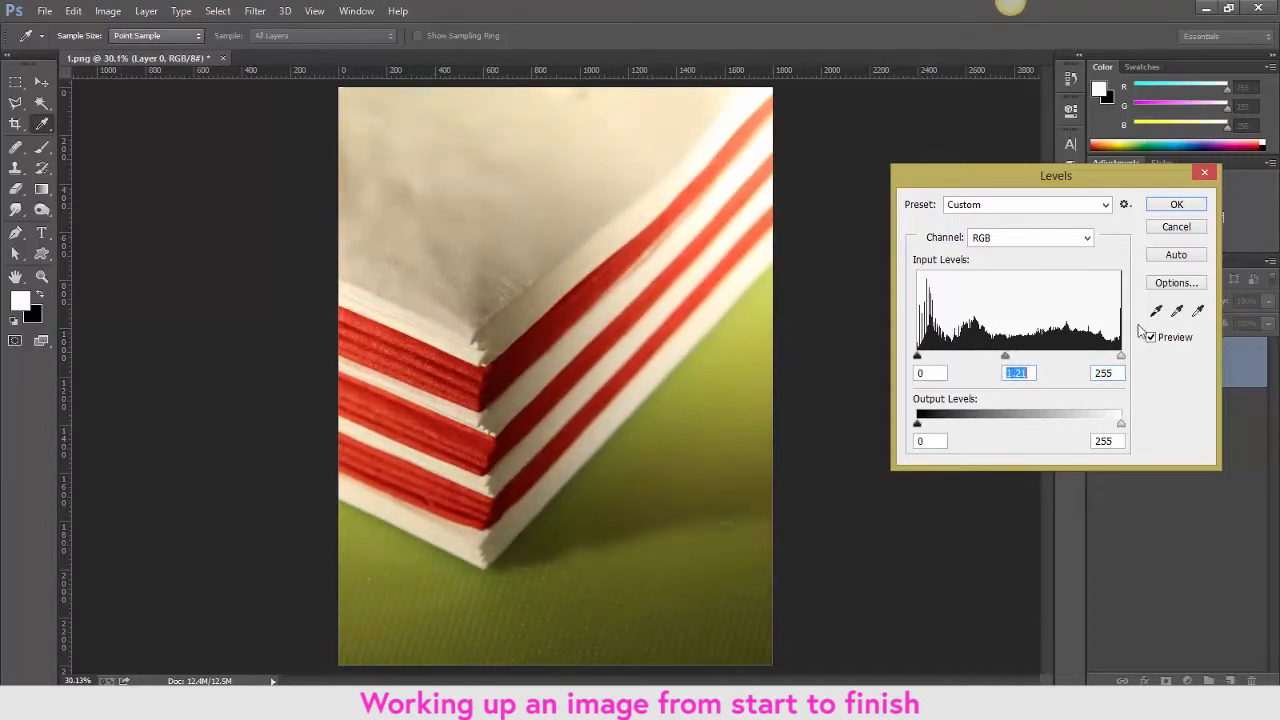
- Compare the image before and after the Levels change using the preview, and apply the adjustment
click(1160, 343)
click(1160, 343)
click(1160, 343)
click(1160, 343)
click(1160, 343)
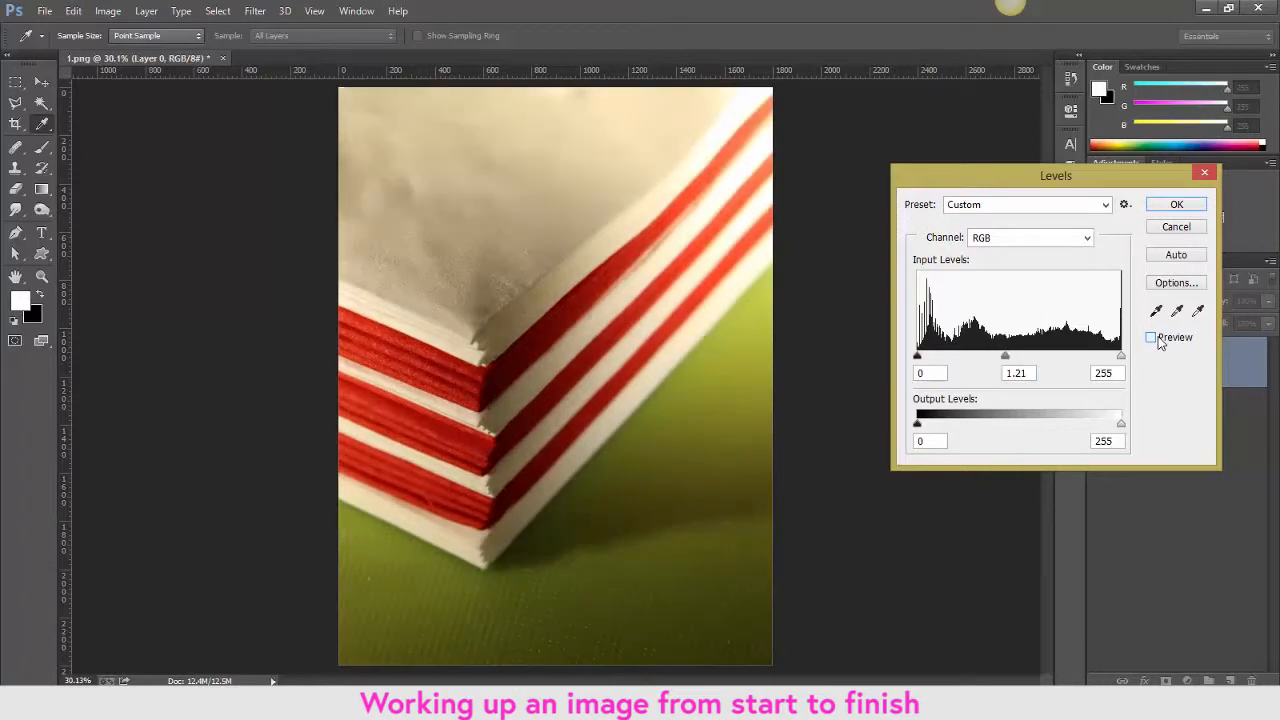
click(1160, 343)
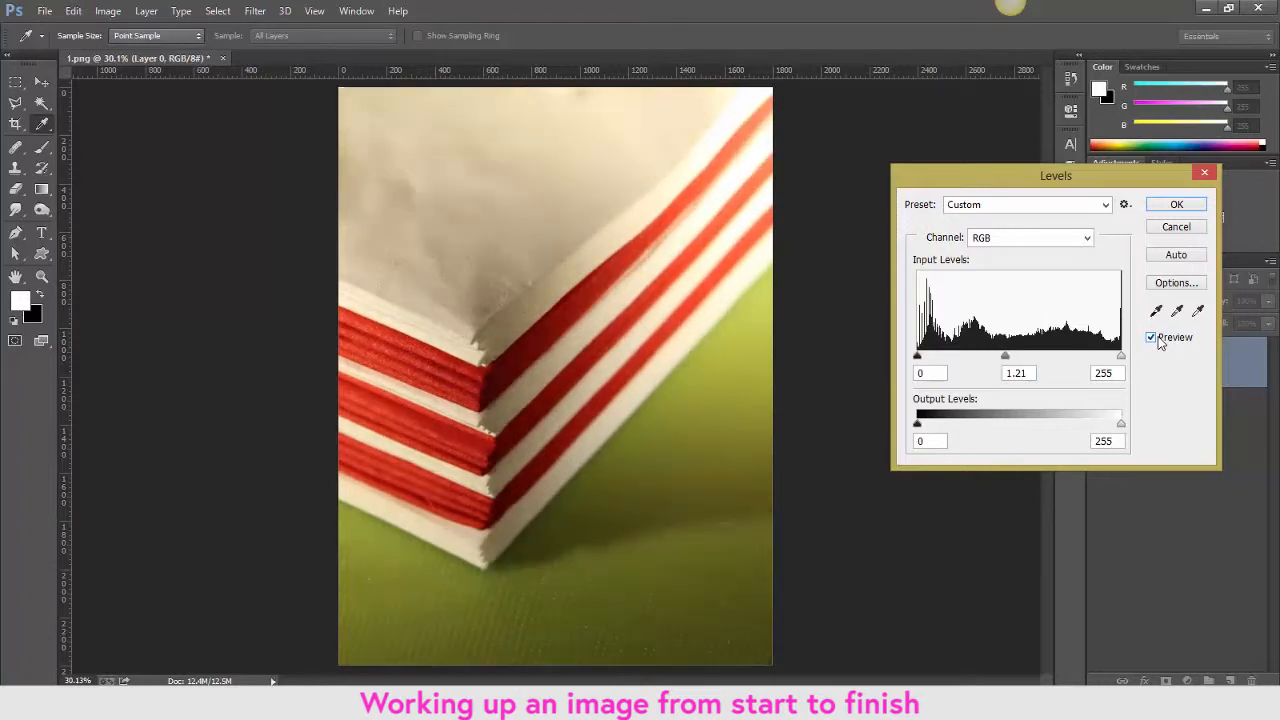
click(1182, 204)
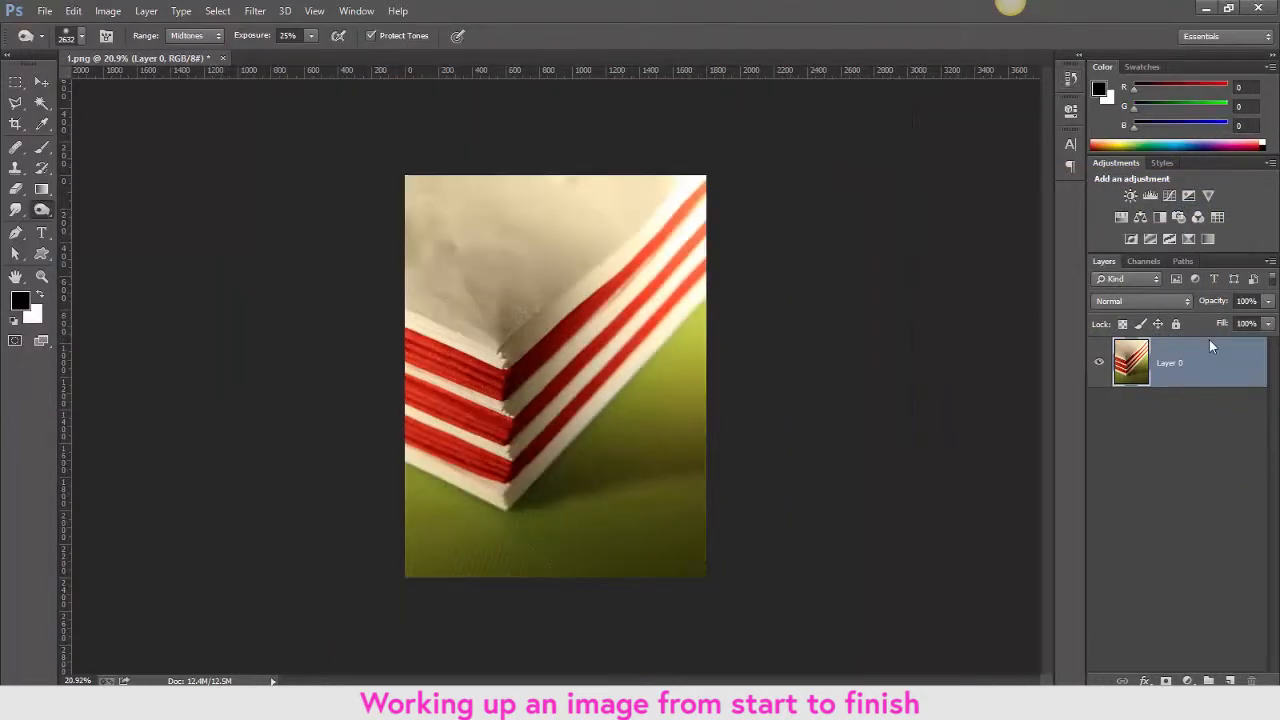
- Add a Hue/Saturation adjustment layer above Layer 0
click(1187, 679)
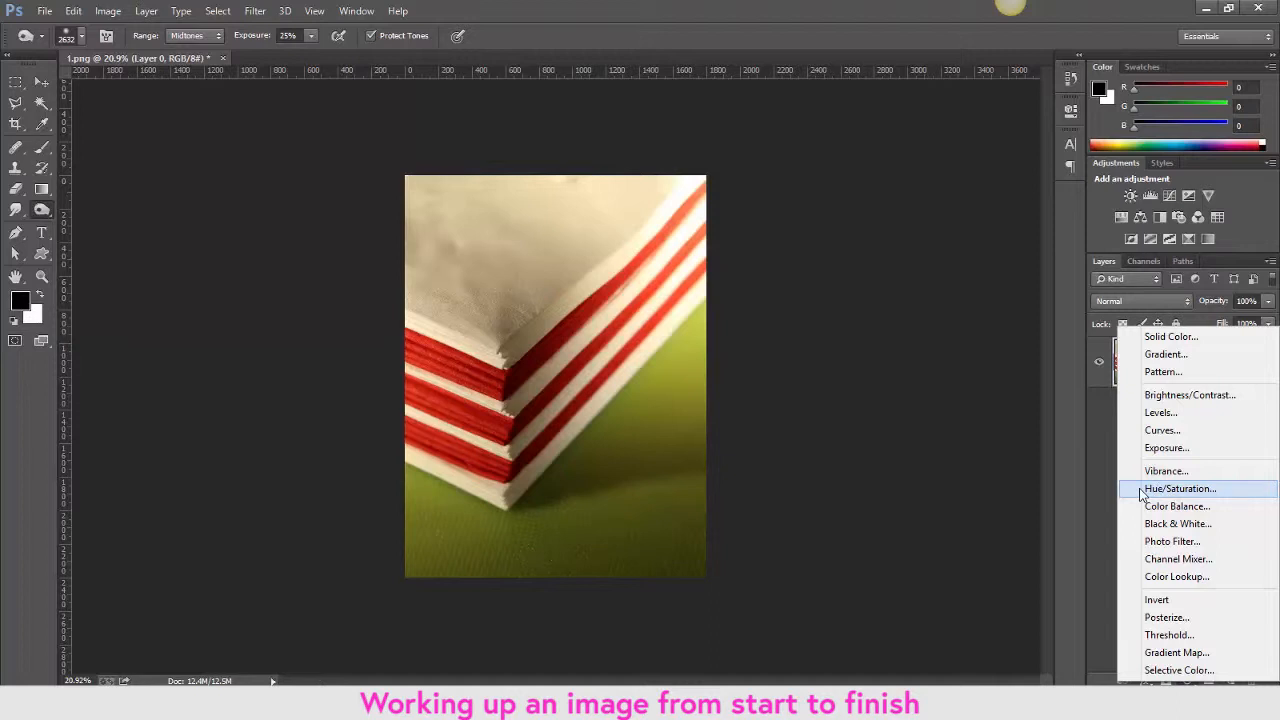
click(1180, 488)
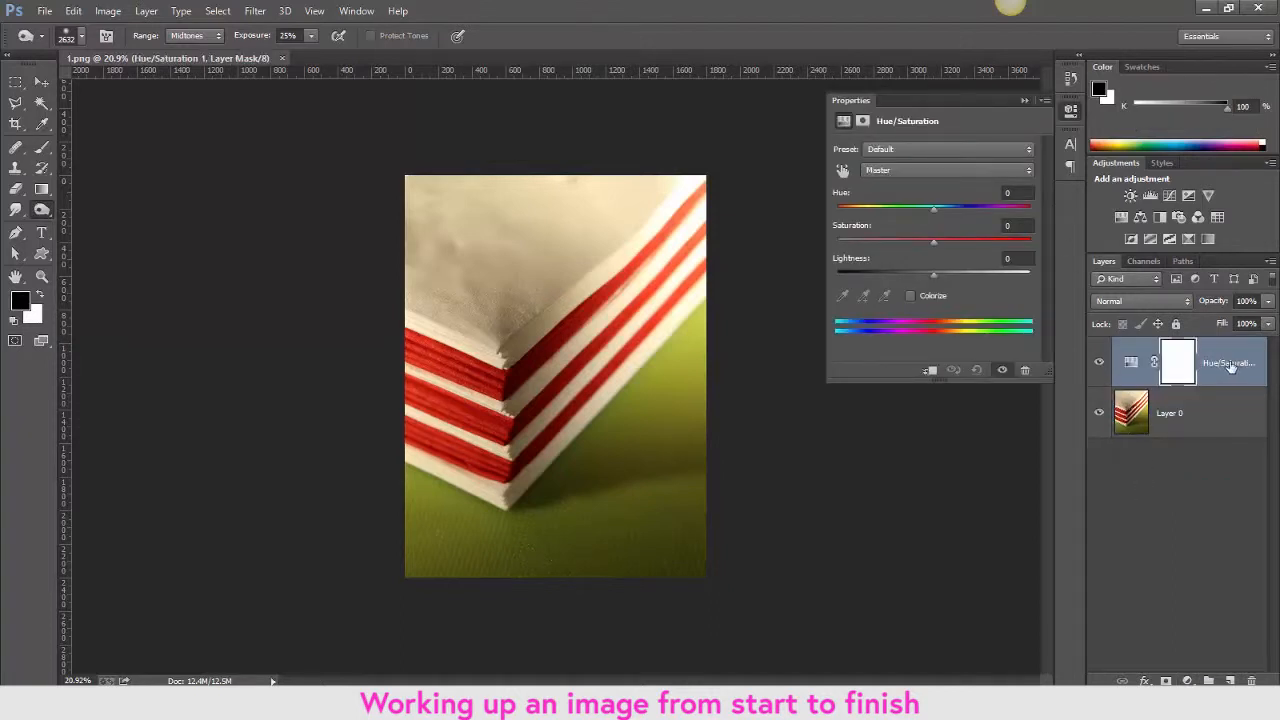
- Try a positive Hue shift on the adjustment layer and reset Hue to 0
click(934, 208)
drag(934, 209, 971, 207)
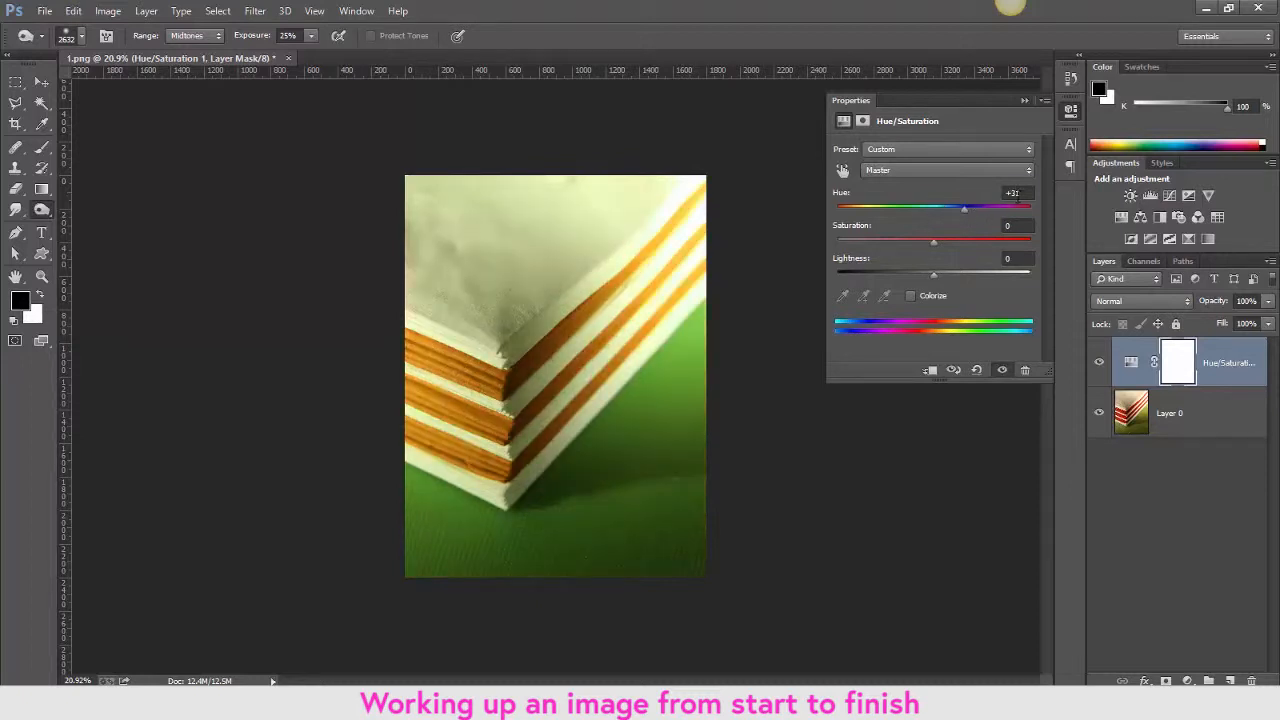
click(1014, 193)
text(0)
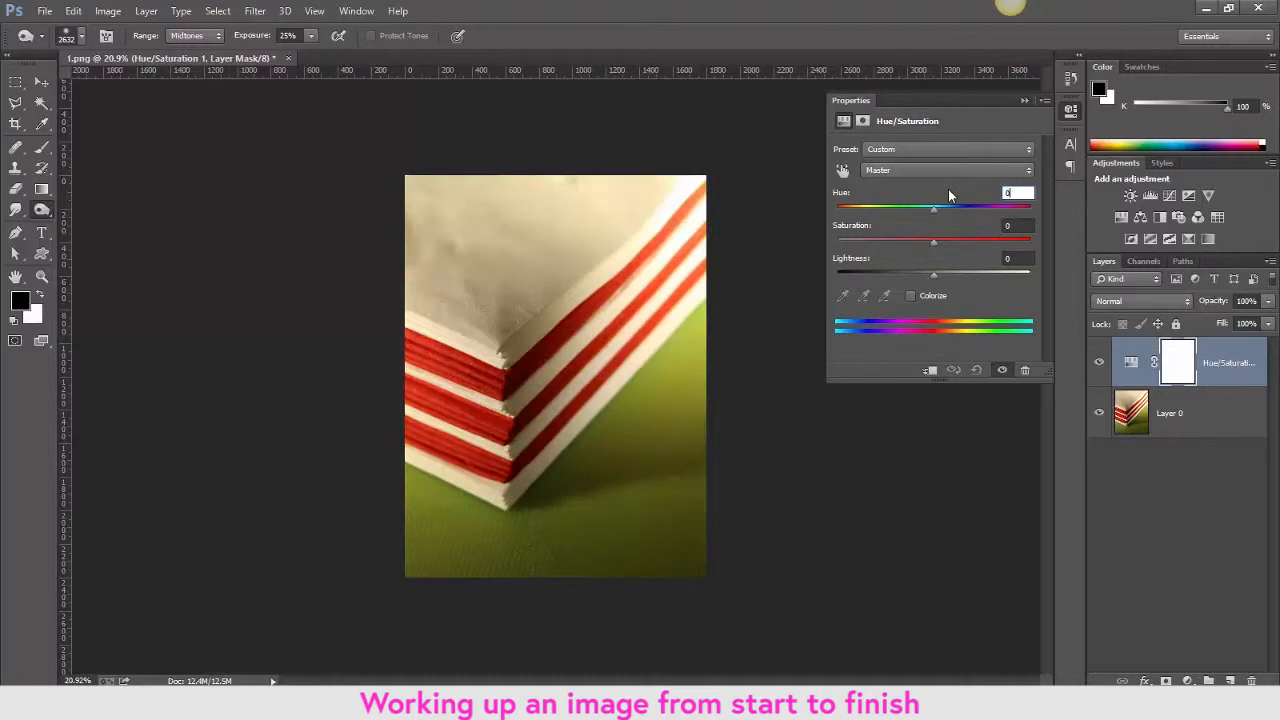
- Test the adjustment layer's Saturation at -72 and raise it to +58 for stronger colours
click(931, 241)
drag(931, 241, 864, 240)
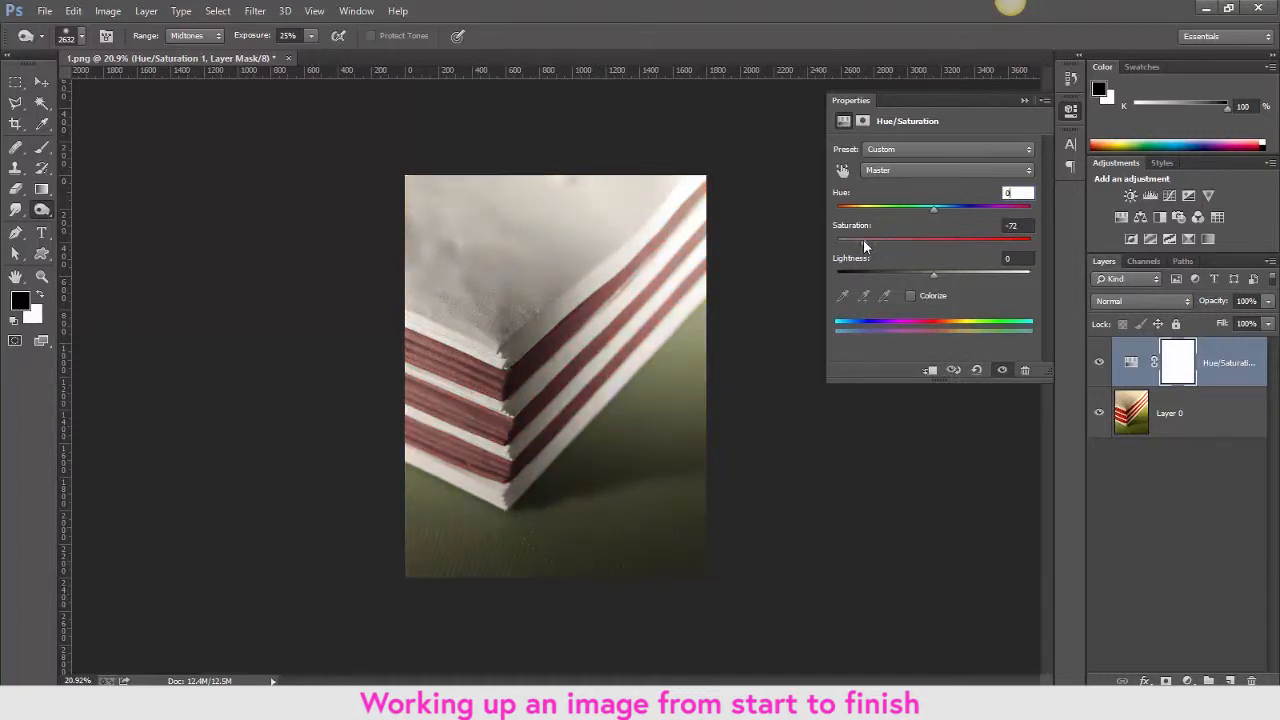
drag(930, 241, 989, 239)
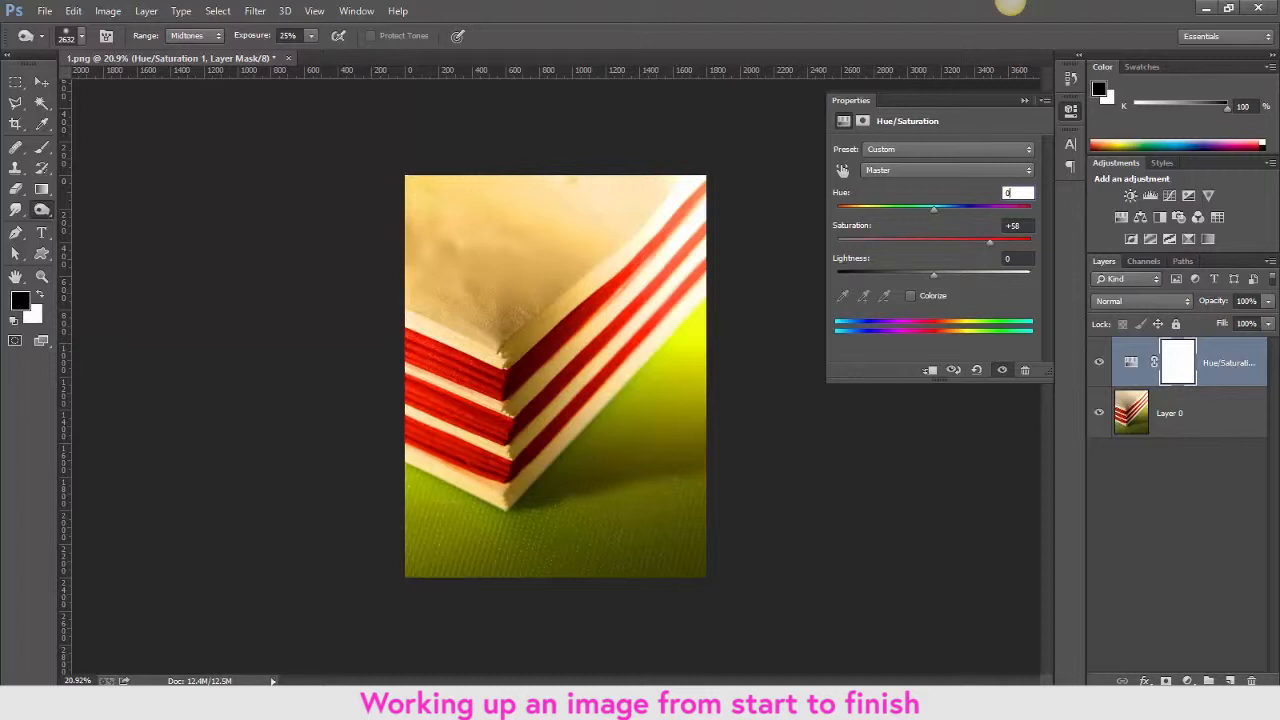
click(42, 80)
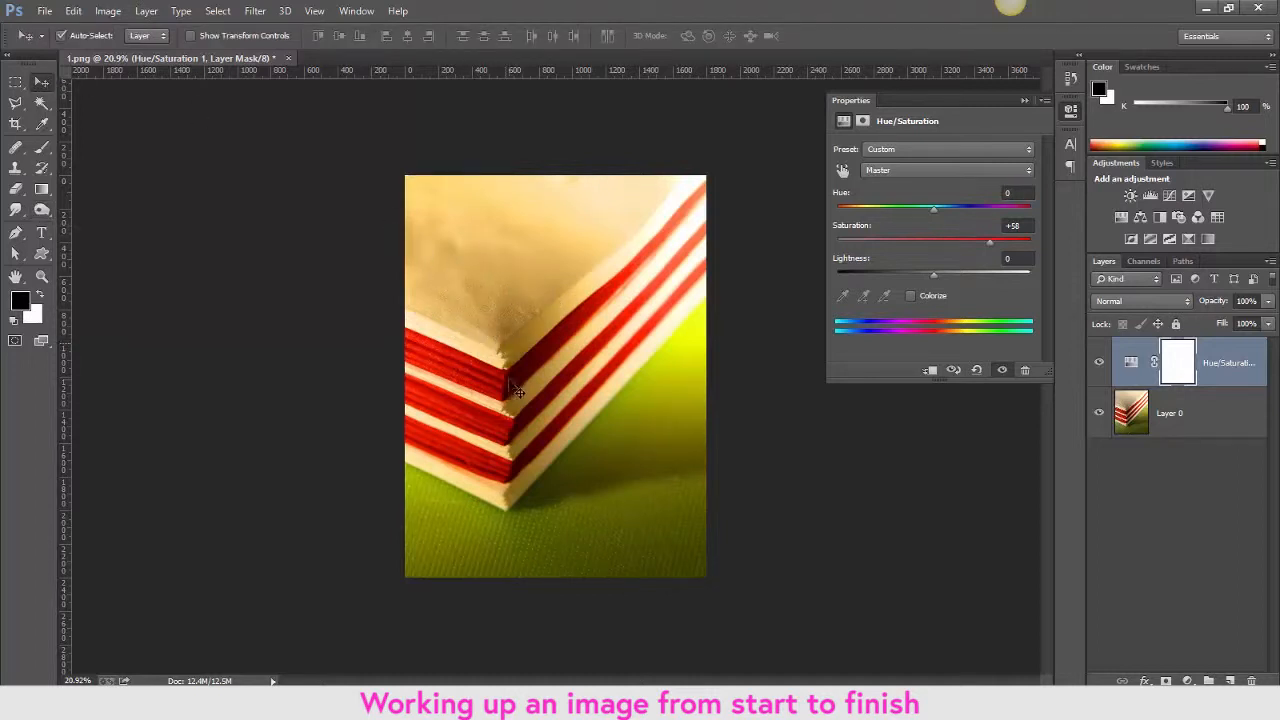
- Reset the adjustment layer's Saturation to 0, test Lightness at -66 and +61, and return Lightness to 0
click(935, 241)
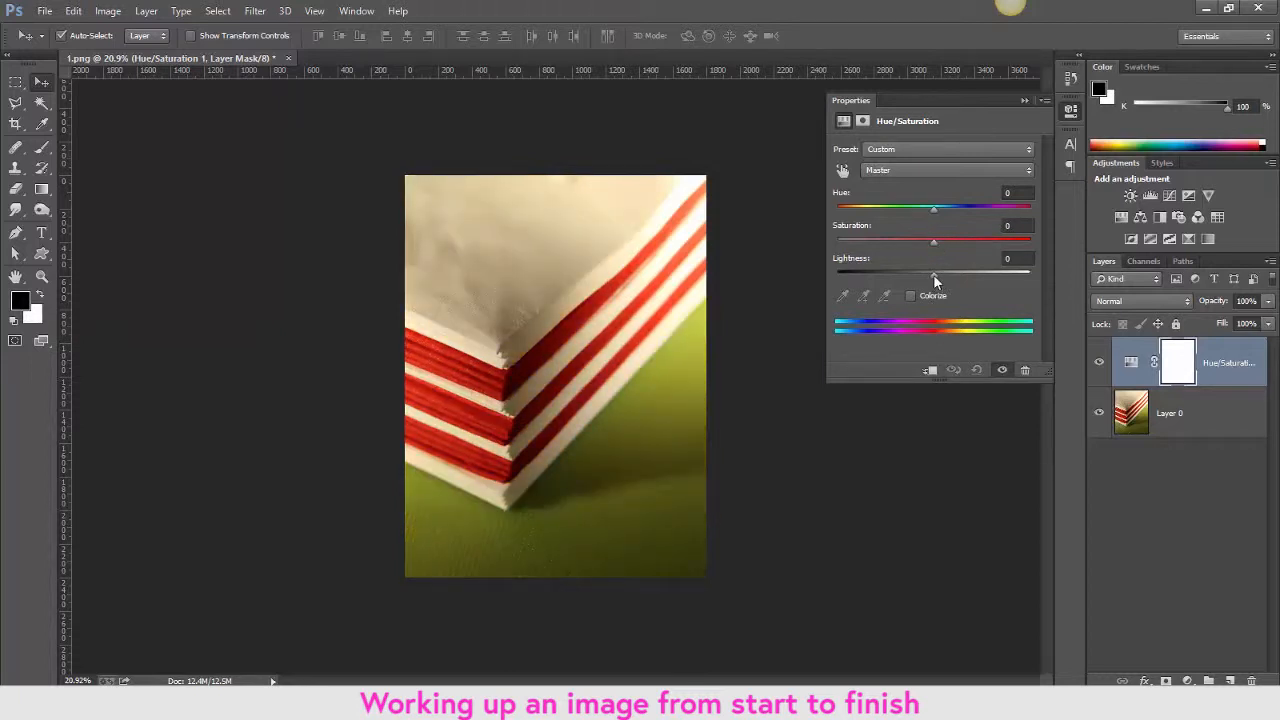
drag(933, 273, 868, 264)
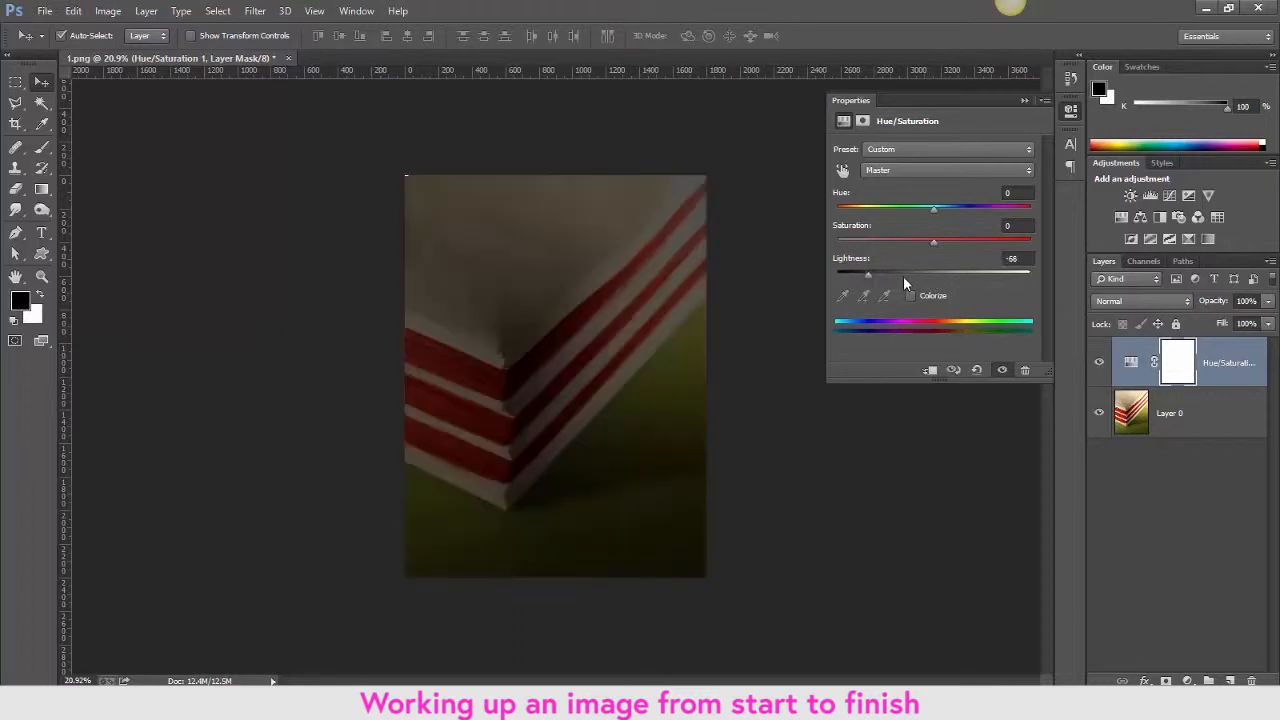
drag(945, 276, 993, 278)
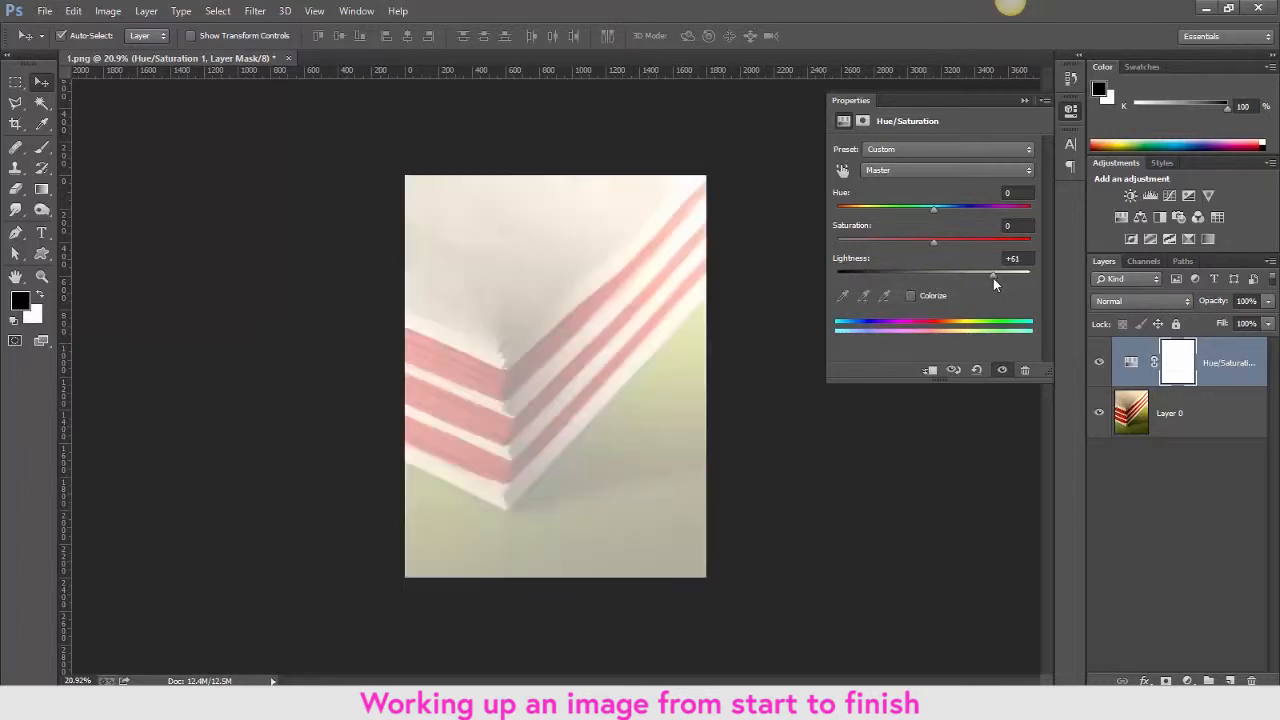
click(1018, 259)
text(0)
key(Return)
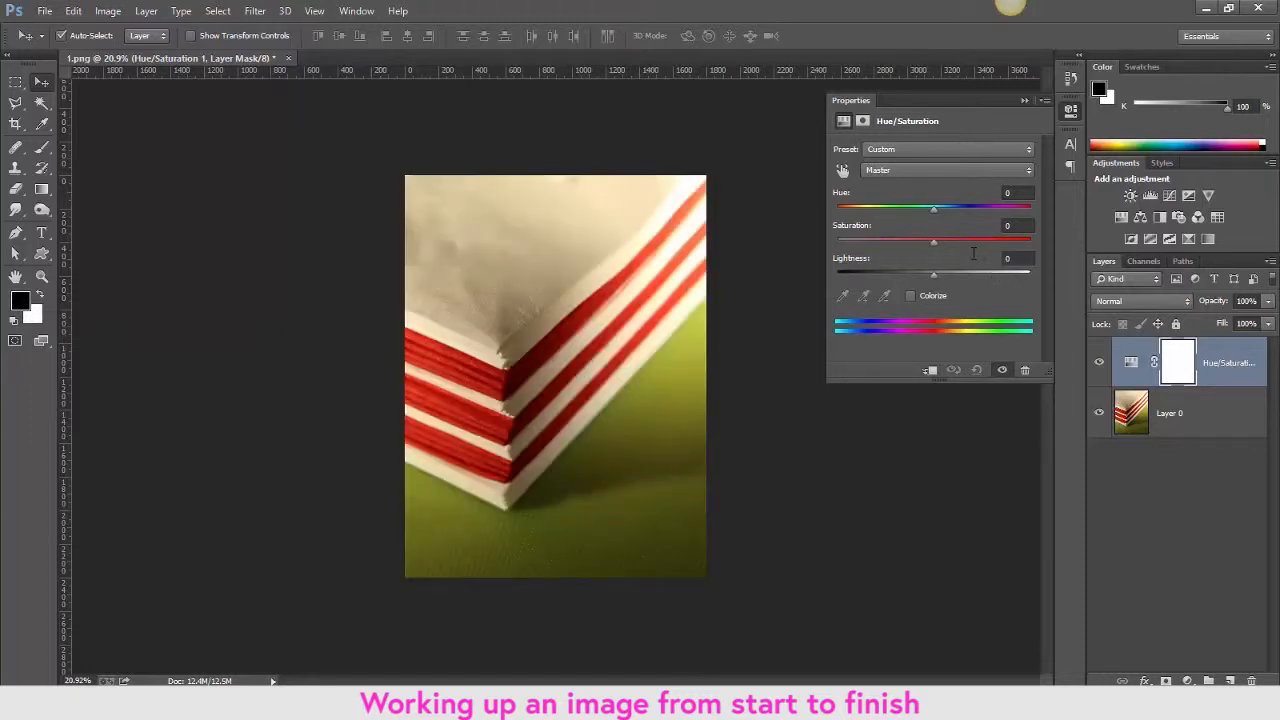
- Restrict the Hue/Saturation adjustment to Yellows, test Saturation at -66, and settle on -29
click(881, 169)
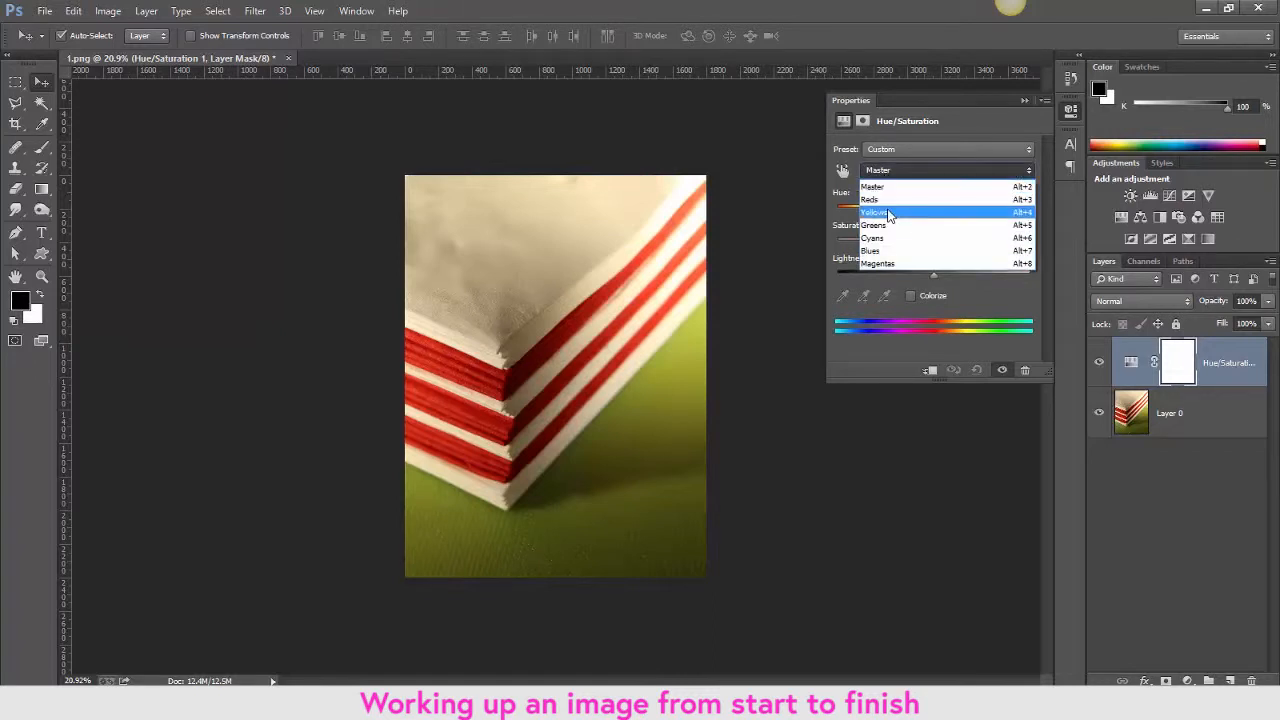
click(887, 212)
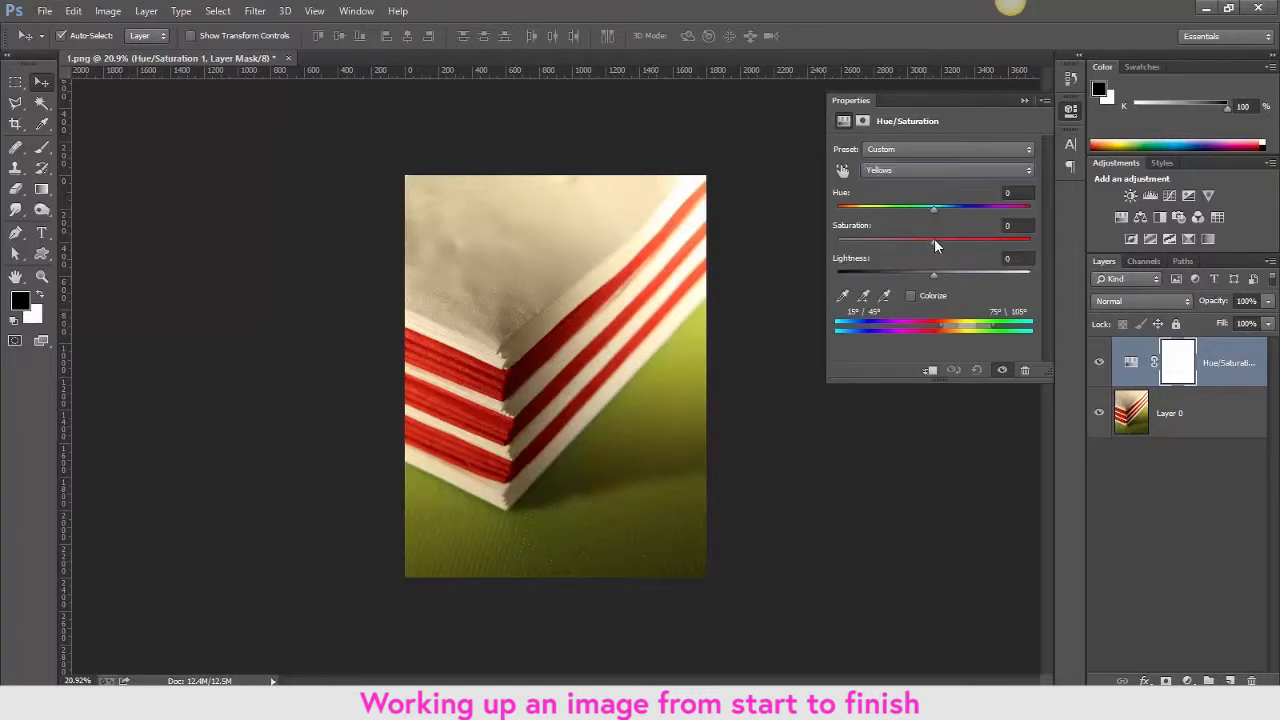
drag(933, 241, 869, 241)
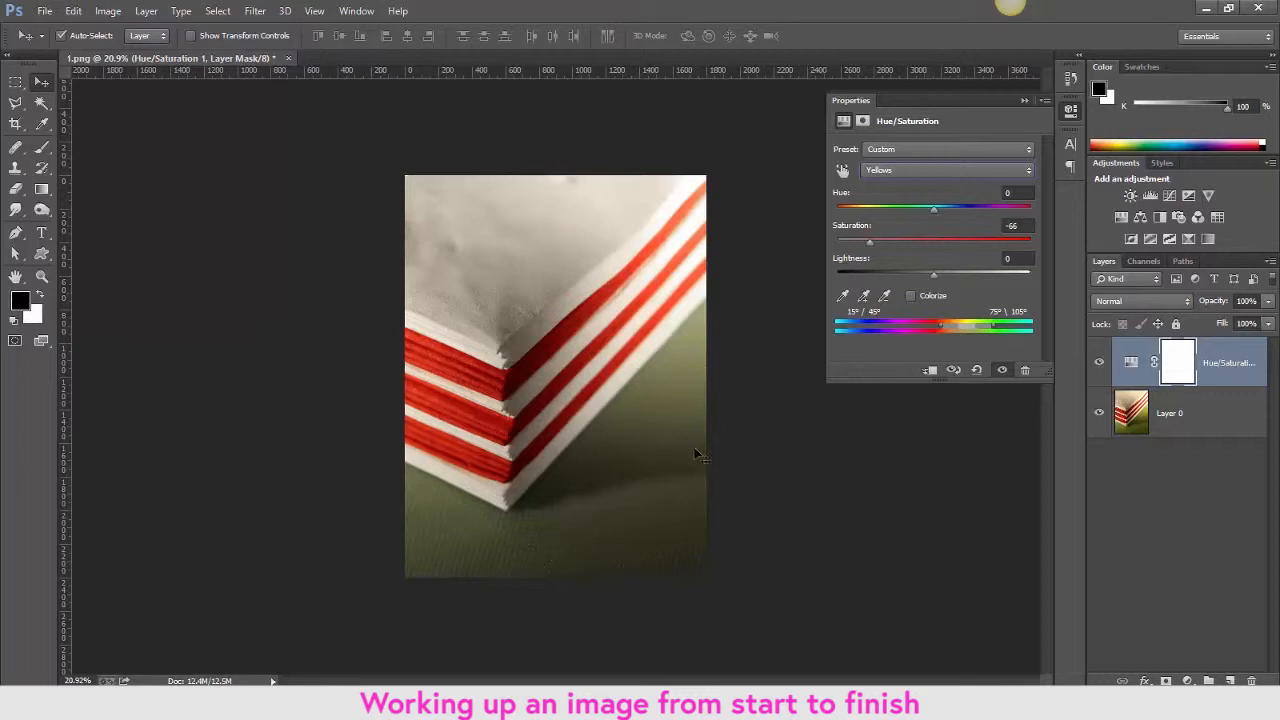
click(899, 241)
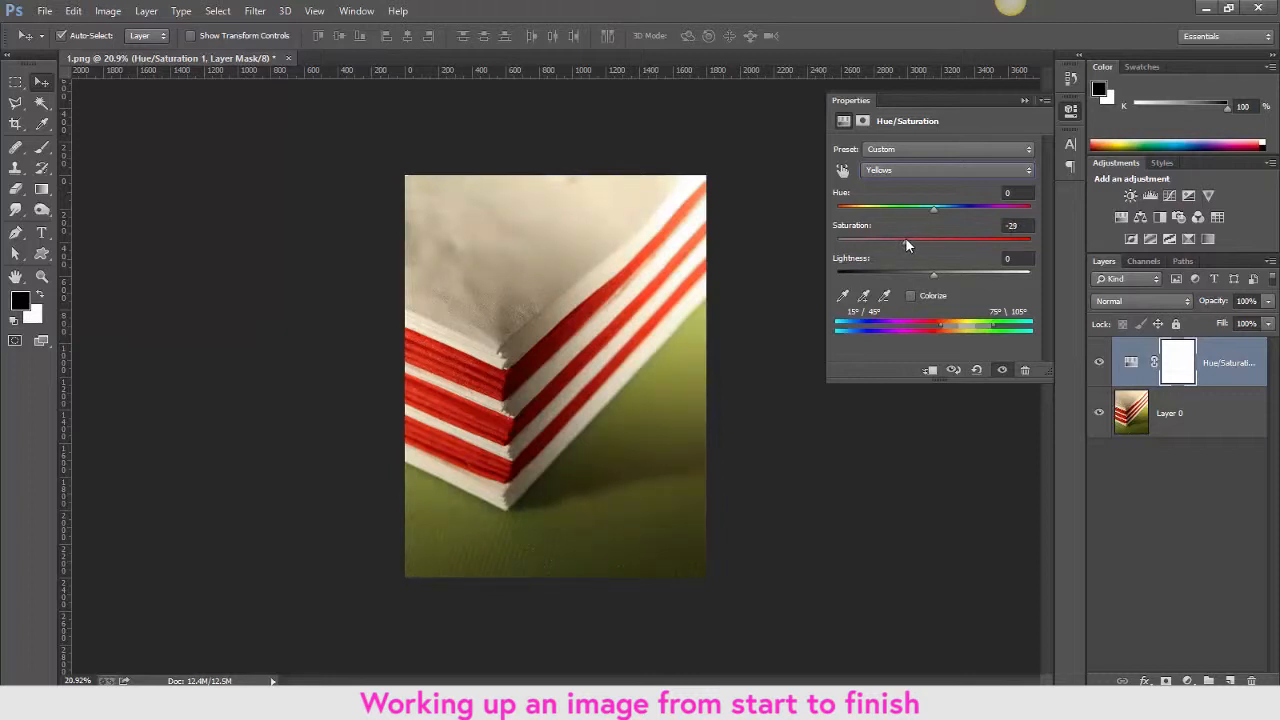
- Adjust the Reds range to Saturation +26, Hue -11 and Lightness -13
click(880, 170)
click(880, 192)
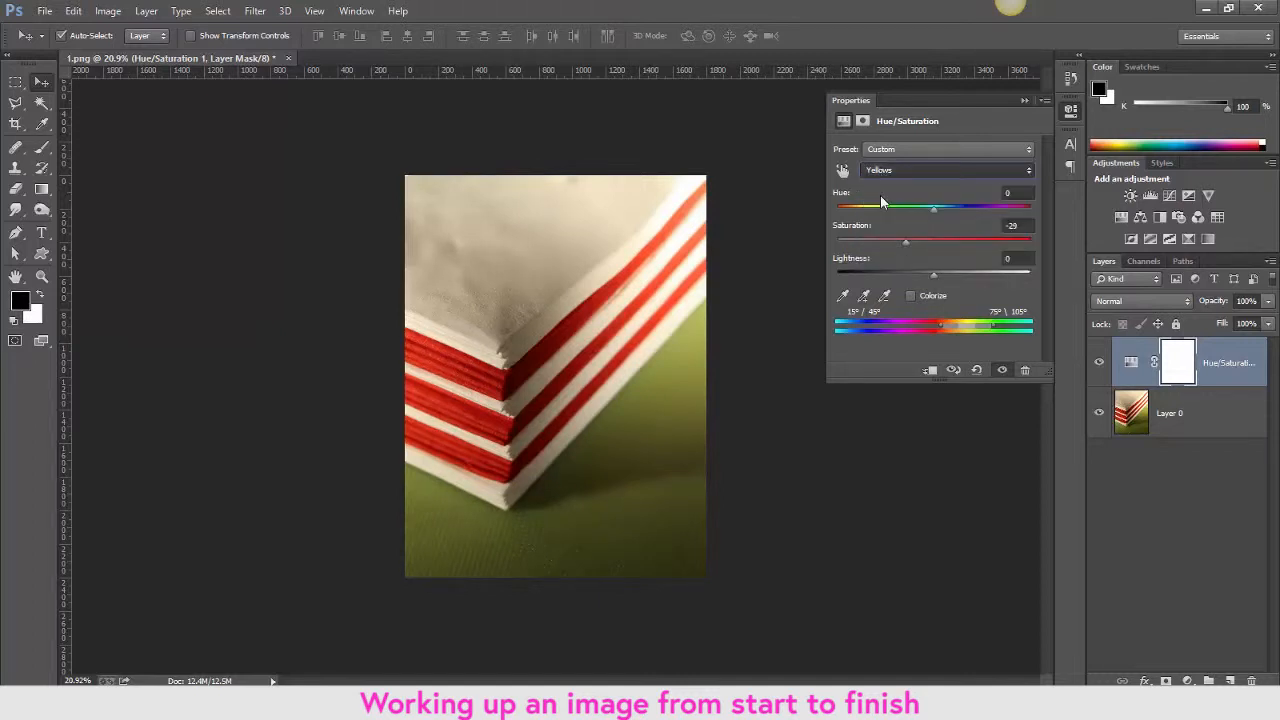
click(959, 241)
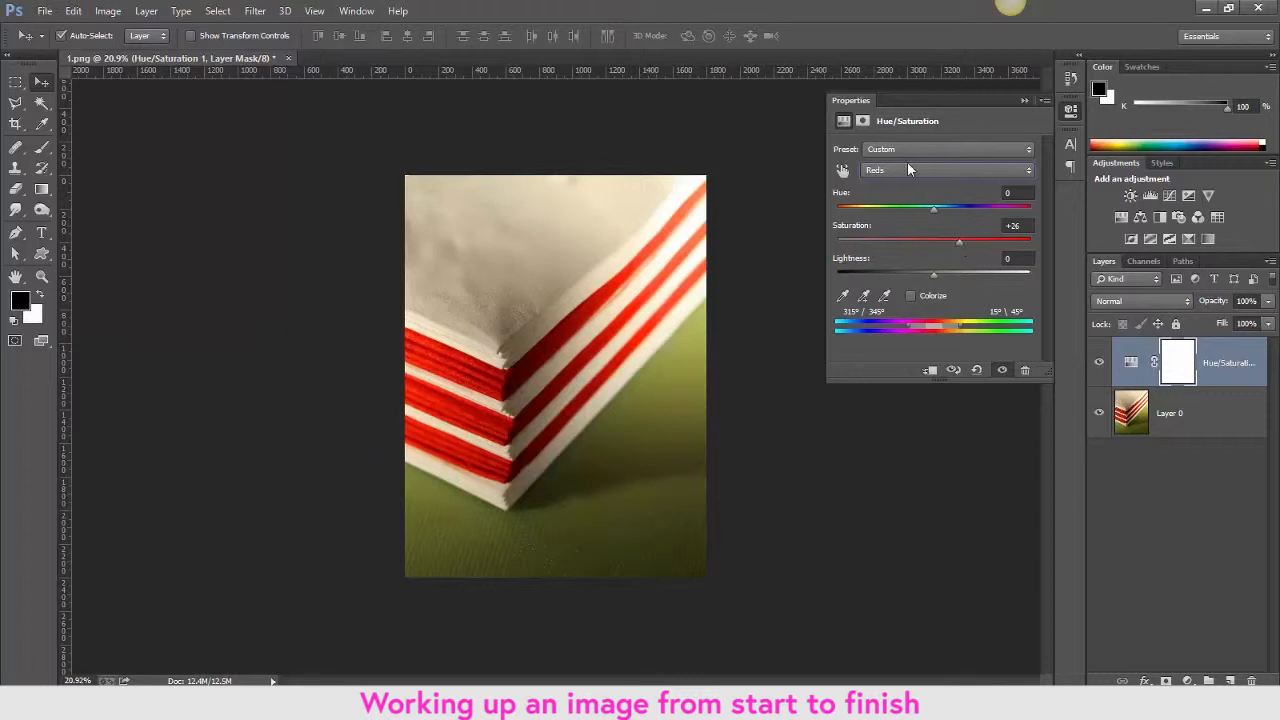
mouse_move(933, 209)
mouse_down()
mouse_move(921, 209)
mouse_move(969, 216)
mouse_move(881, 215)
mouse_move(922, 211)
mouse_up()
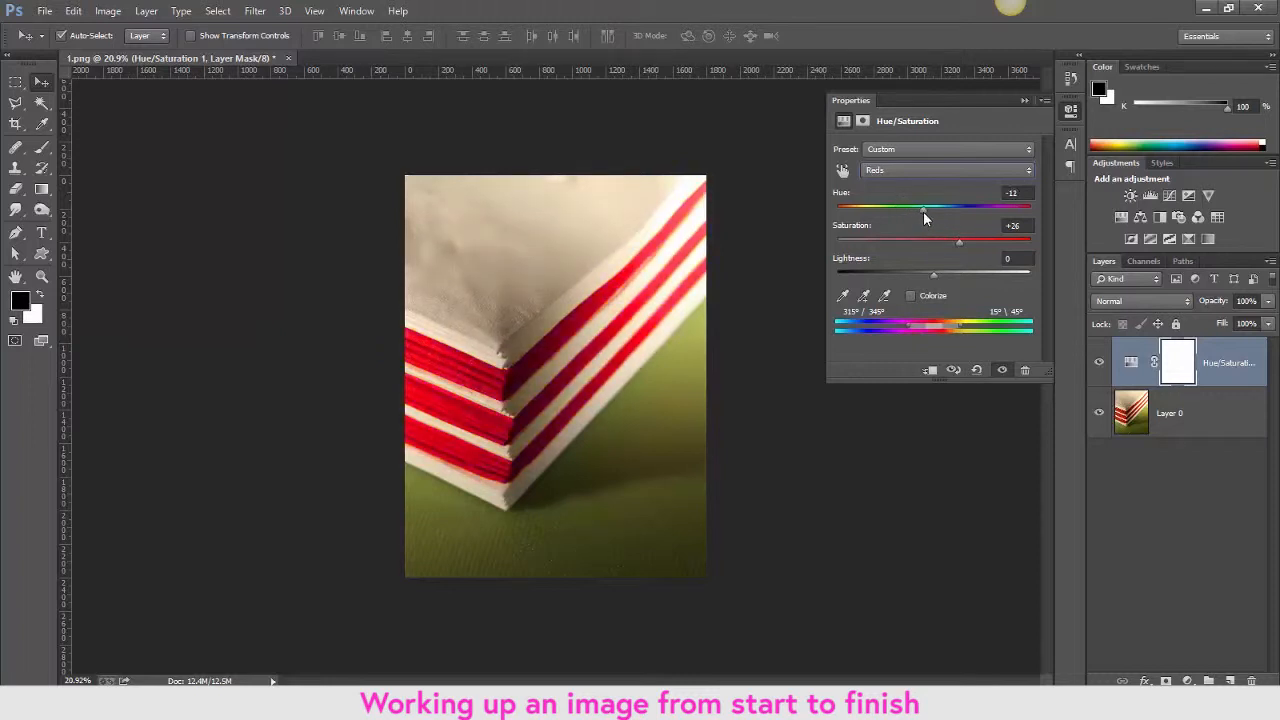
drag(931, 273, 904, 267)
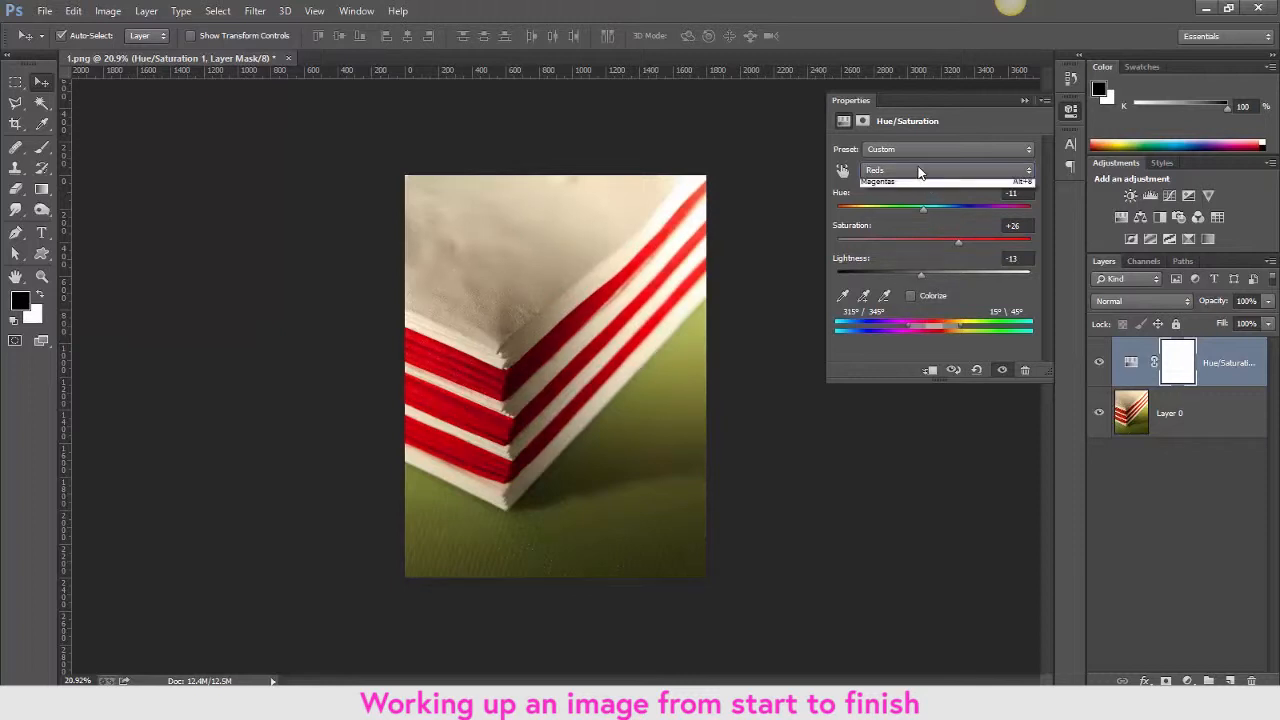
- Return to the Master range and raise its Saturation to +20
click(924, 180)
click(920, 186)
drag(941, 241, 949, 242)
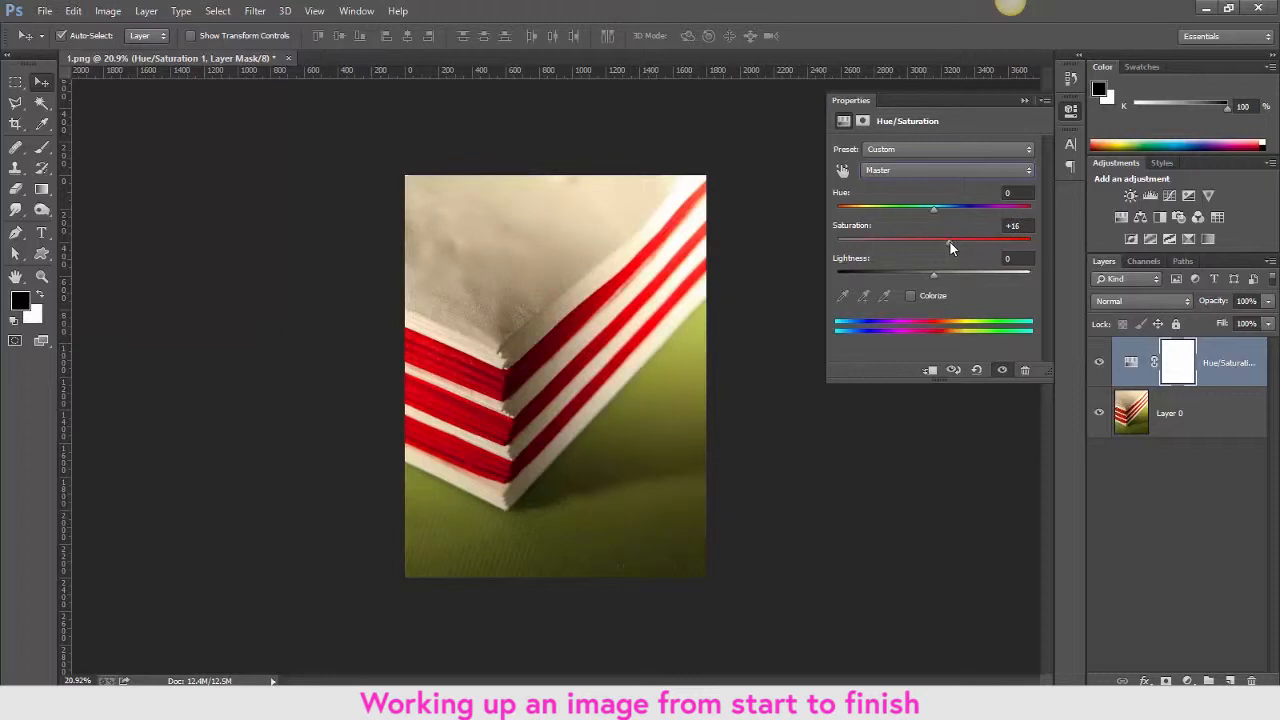
drag(951, 246, 955, 246)
- Try Master Lightness at +30 and -15, and reset it to 0
drag(932, 270, 962, 274)
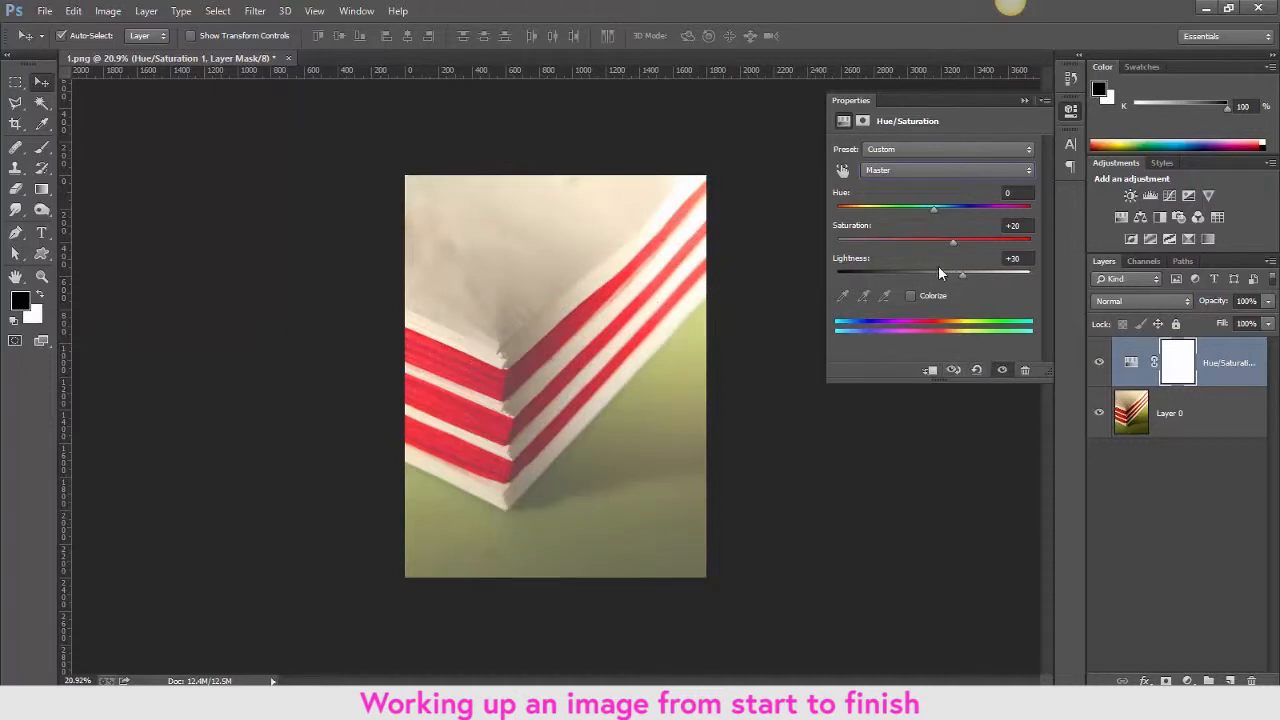
drag(929, 272, 919, 272)
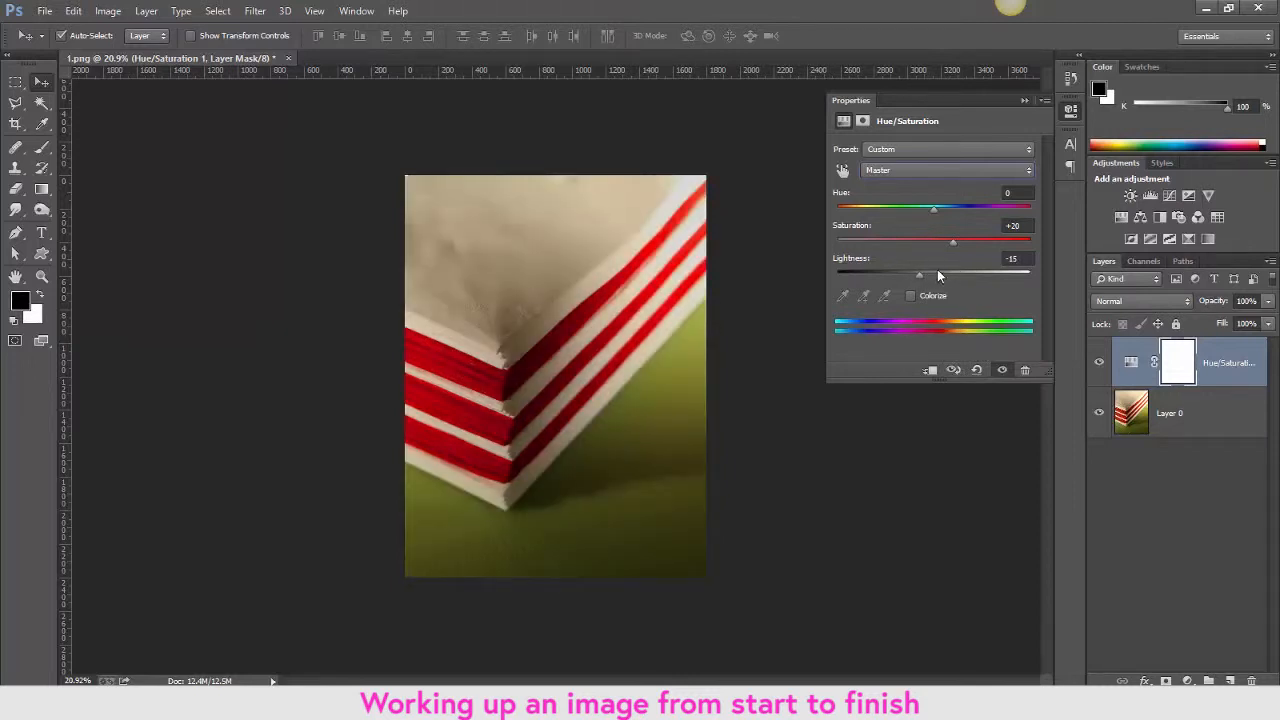
drag(1021, 258, 956, 253)
text(0)
key(Return)
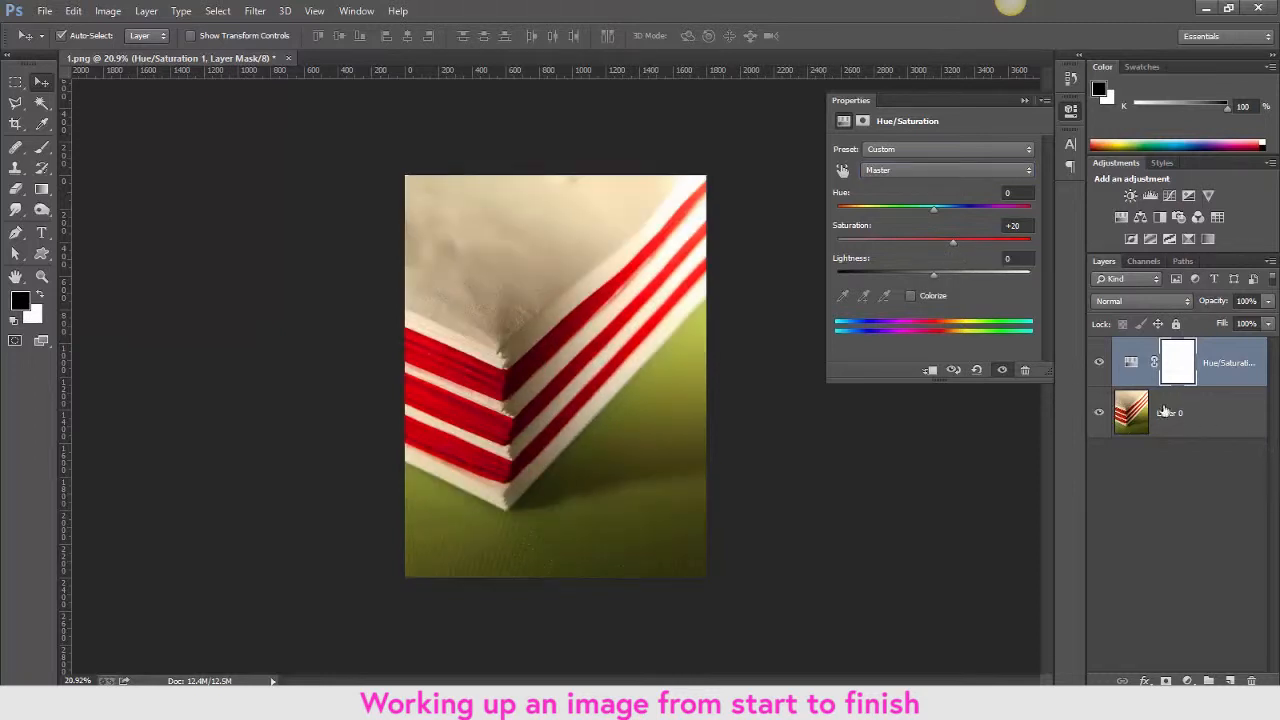
- Compare the image with and without the Hue/Saturation adjustment by toggling that layer's visibility
click(1100, 364)
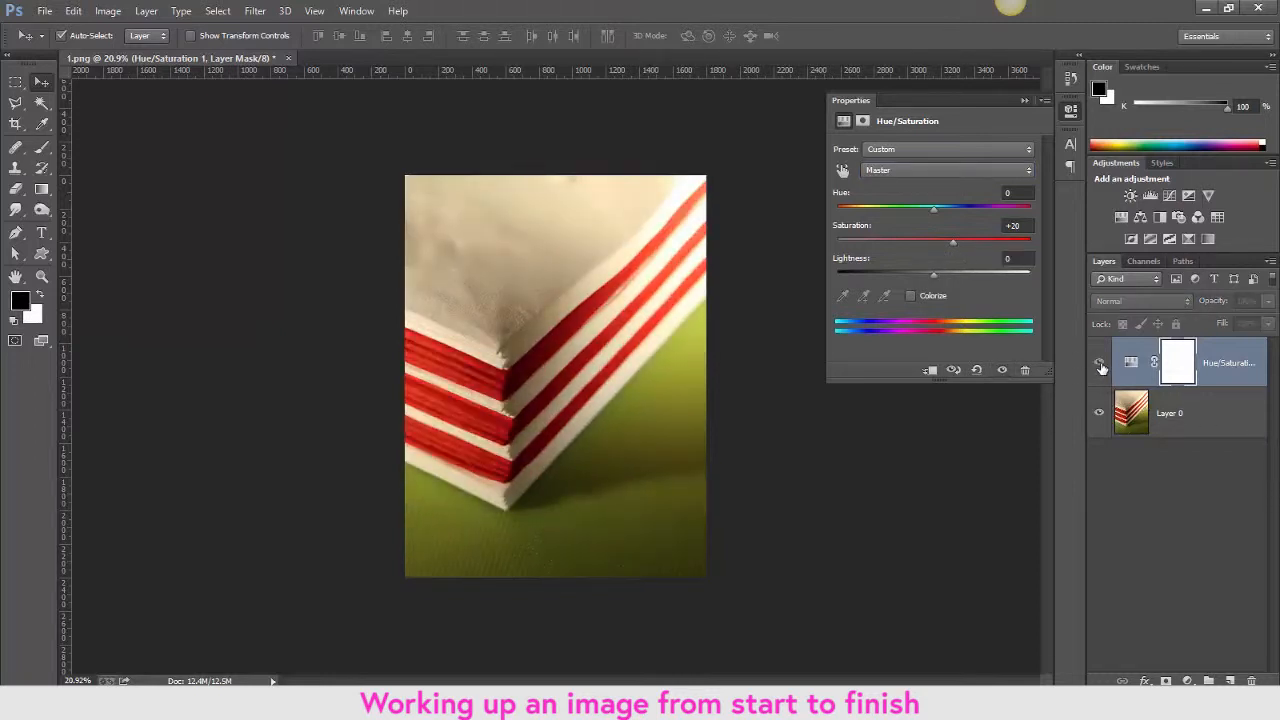
click(1100, 364)
click(1100, 364)
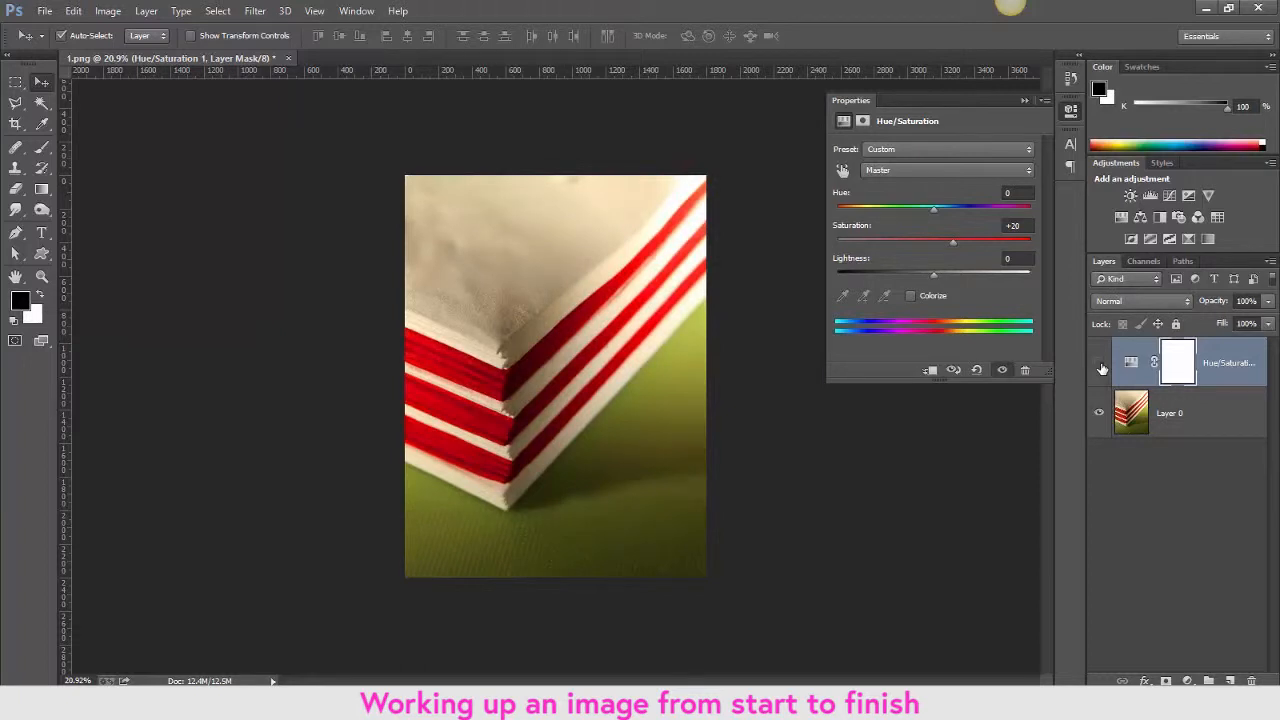
click(1100, 364)
click(1100, 366)
click(1100, 366)
- Add a Brightness/Contrast adjustment layer with Brightness 30 and Contrast 20
click(1188, 681)
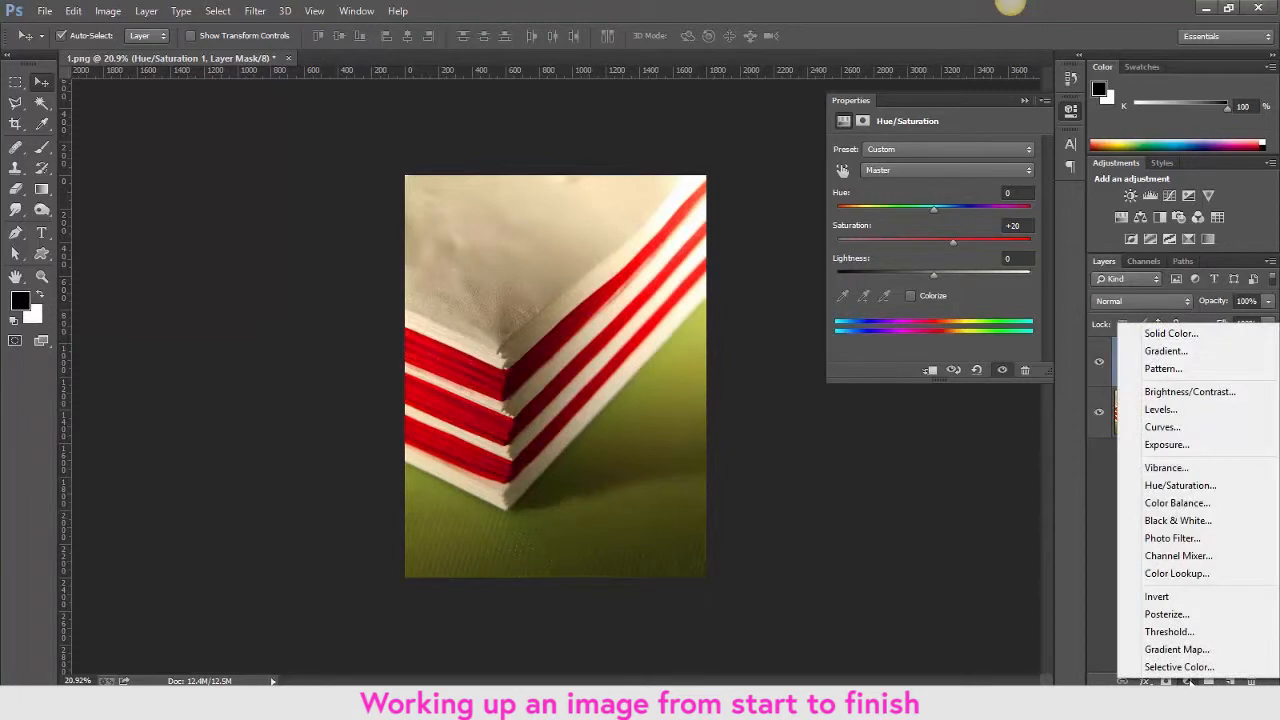
click(1160, 392)
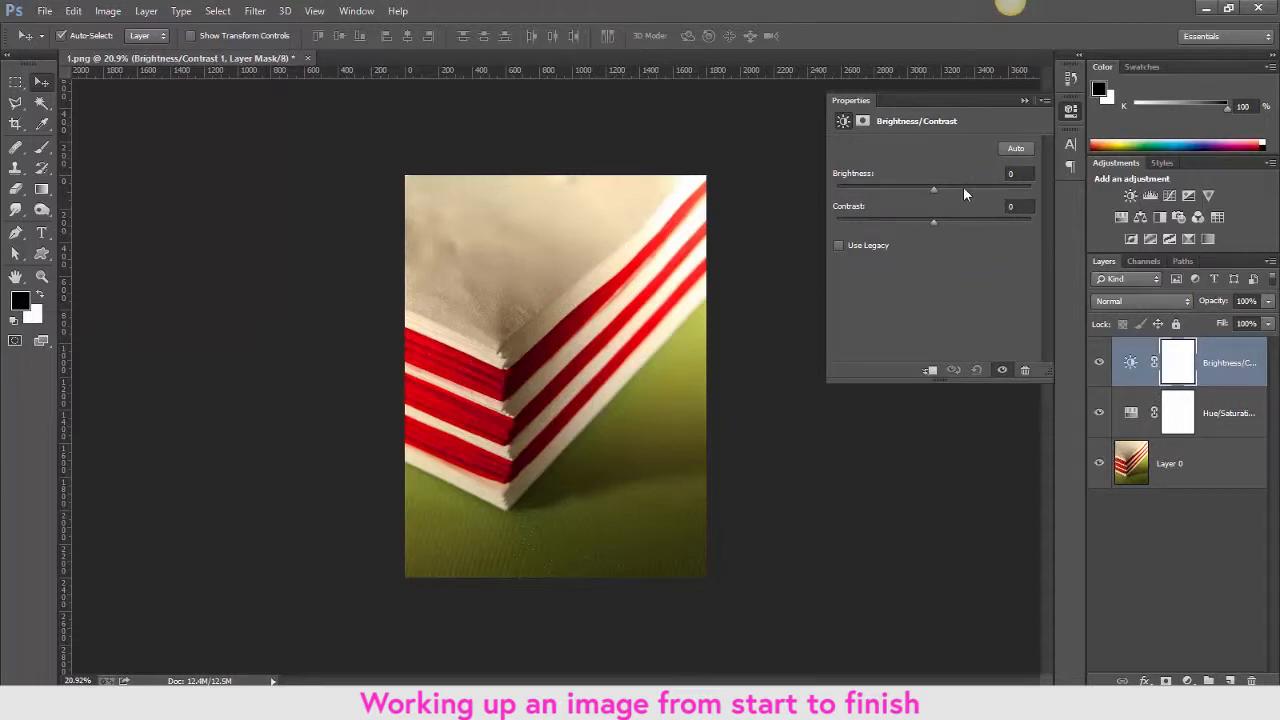
drag(945, 186, 951, 187)
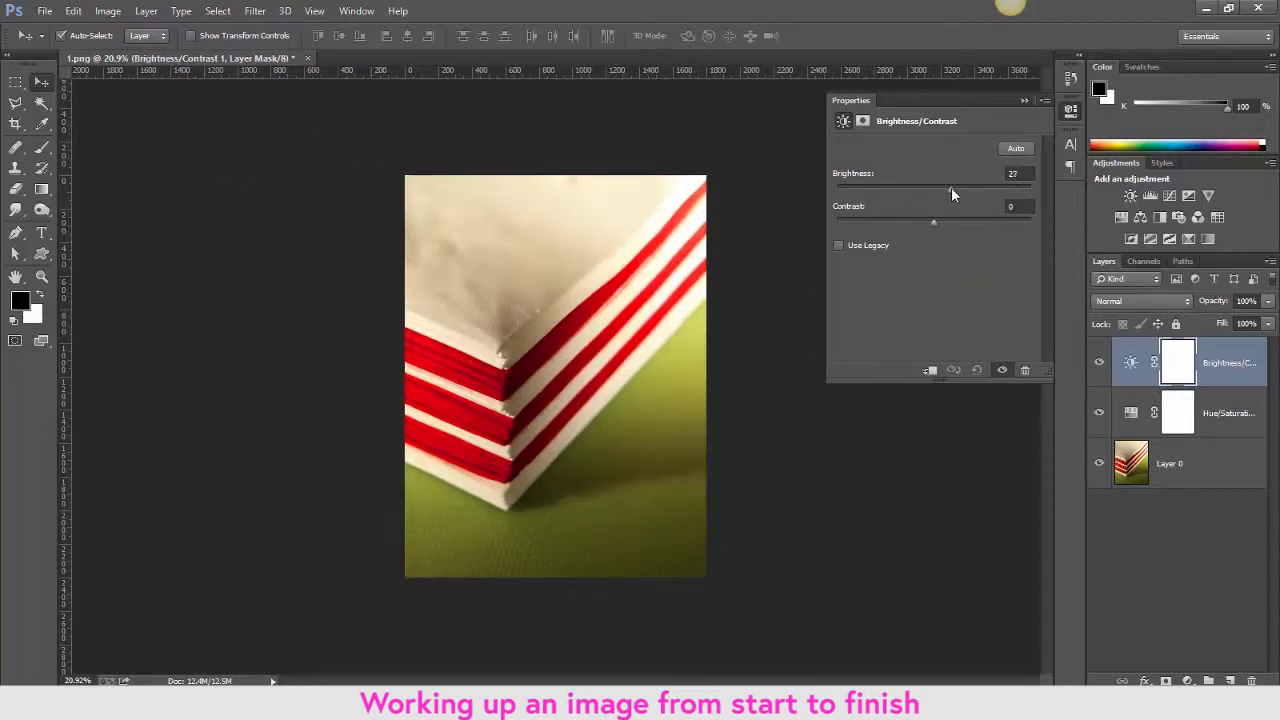
click(1020, 175)
text(30)
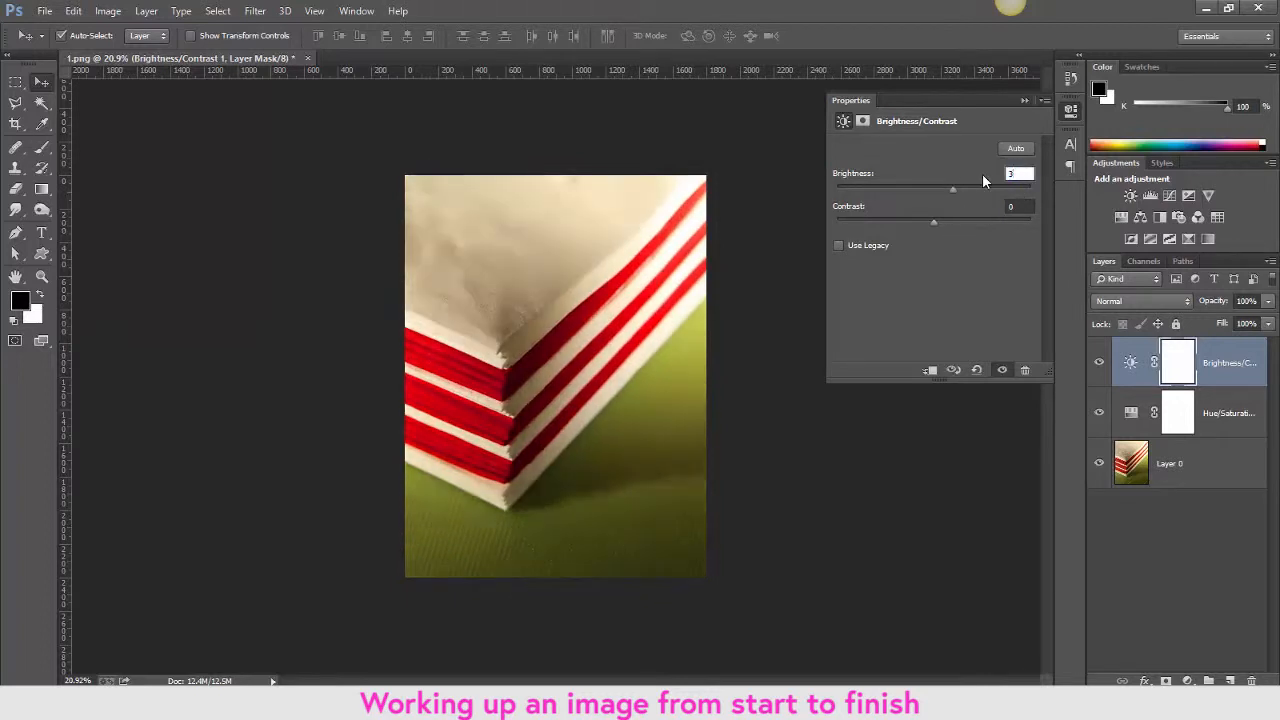
key(Tab)
text(2)
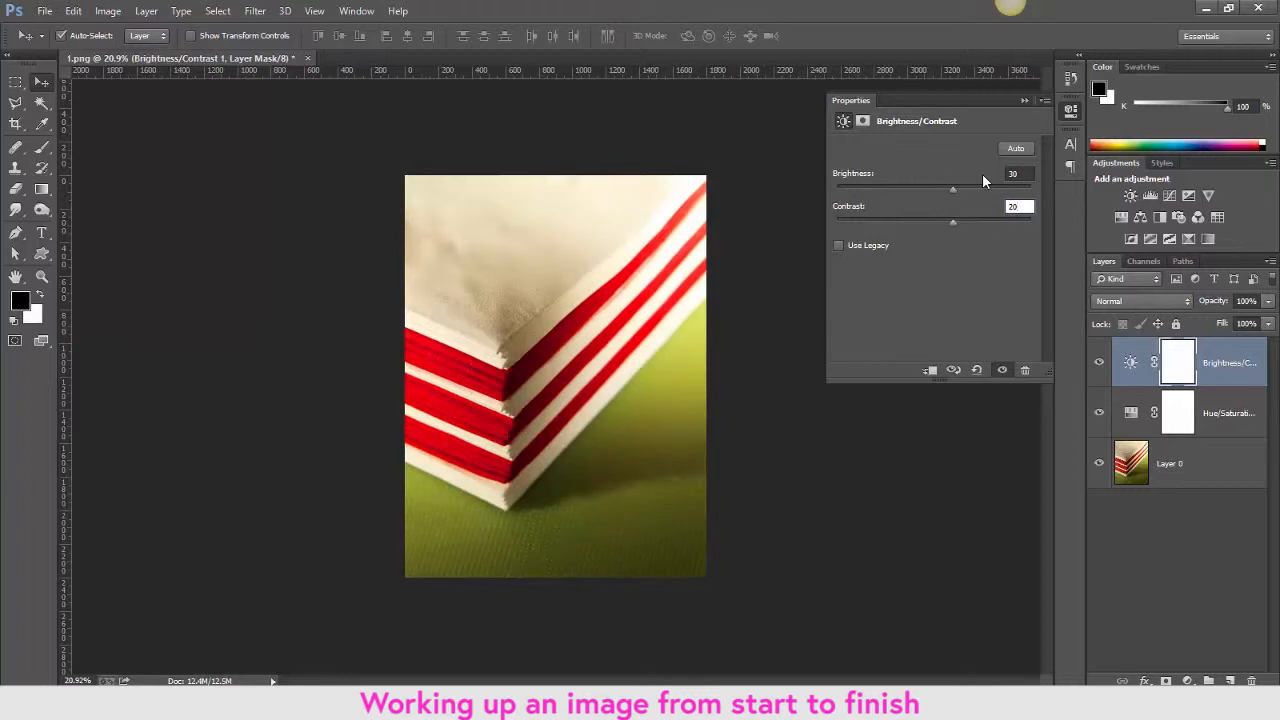
- Compare the image with and without the Brightness/Contrast adjustment by toggling that layer's visibility
click(1100, 361)
click(1100, 361)
click(1100, 361)
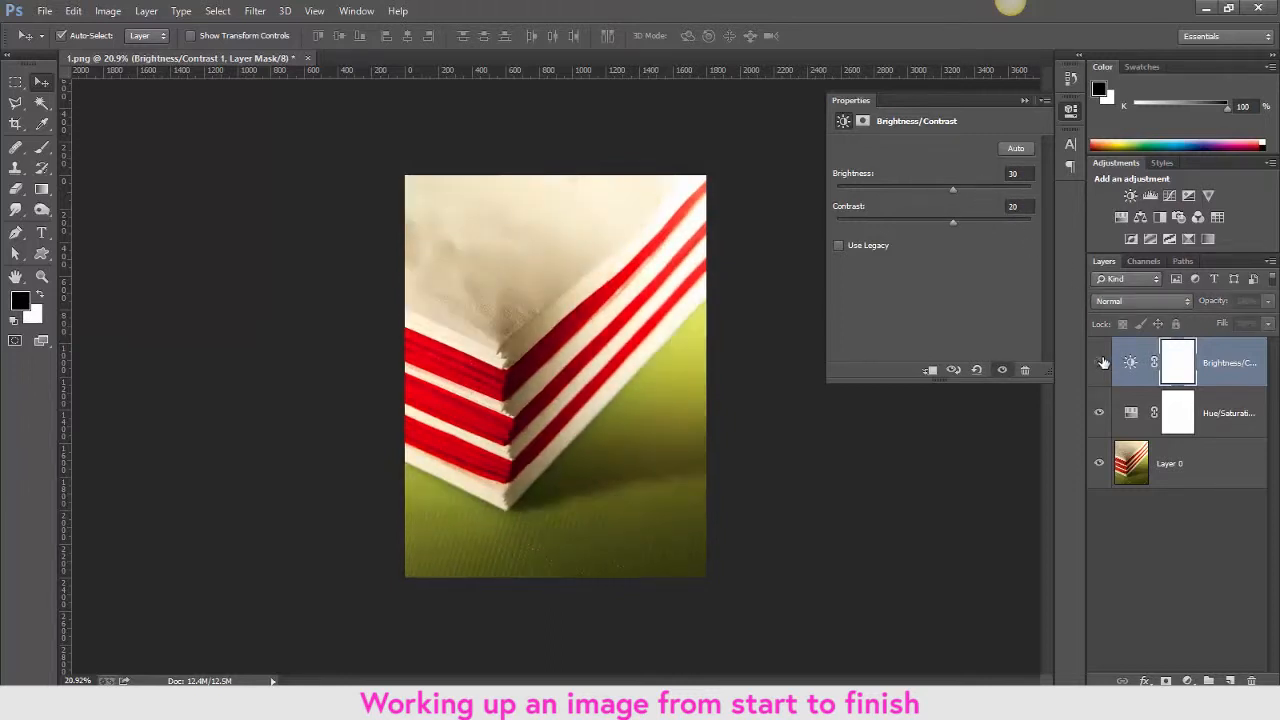
click(1100, 361)
click(1100, 361)
click(1100, 361)
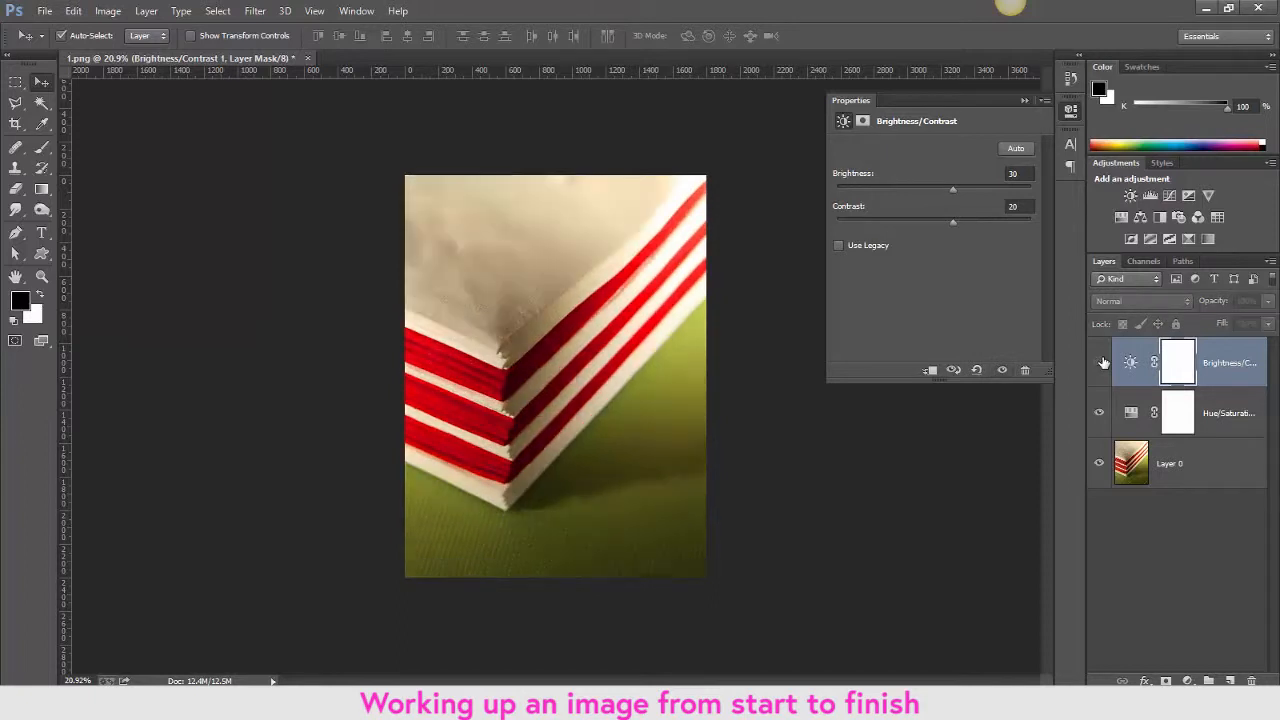
click(1100, 361)
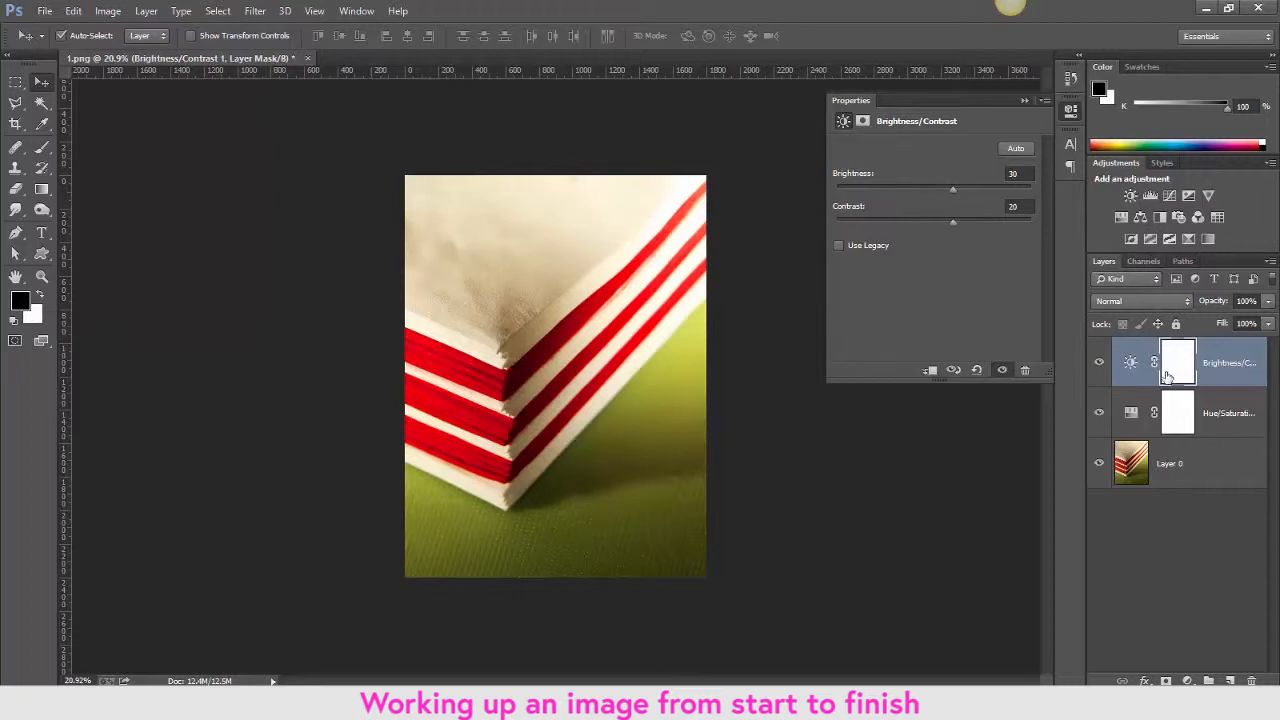
- Paint black on the Brightness/Contrast mask over the photo's upper right with a soft 1300 px brush
click(43, 152)
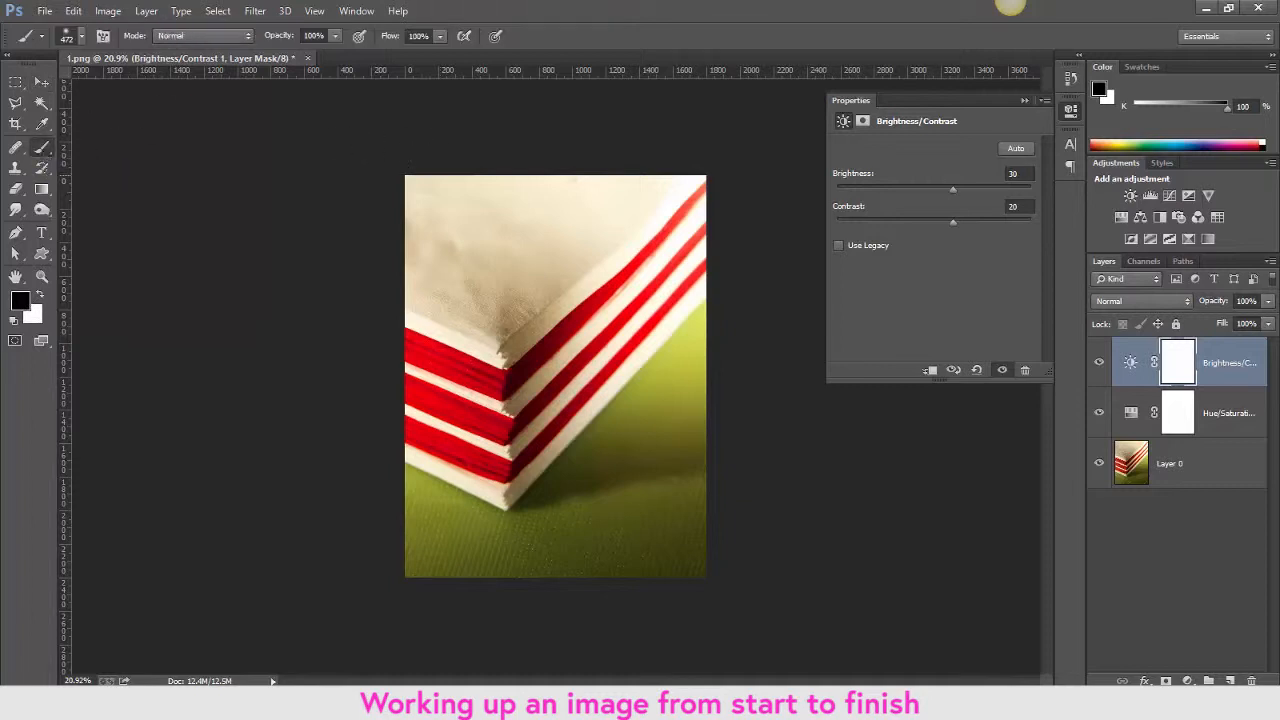
click(80, 36)
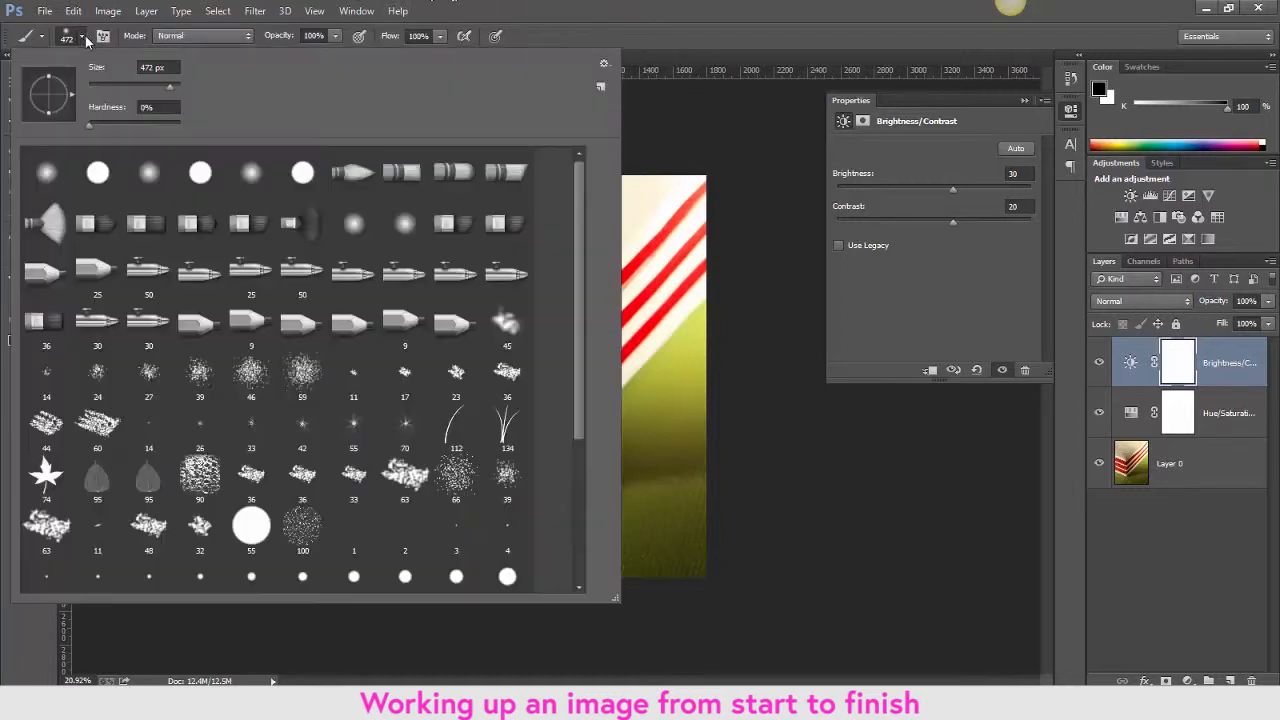
click(174, 85)
click(658, 232)
click(620, 270)
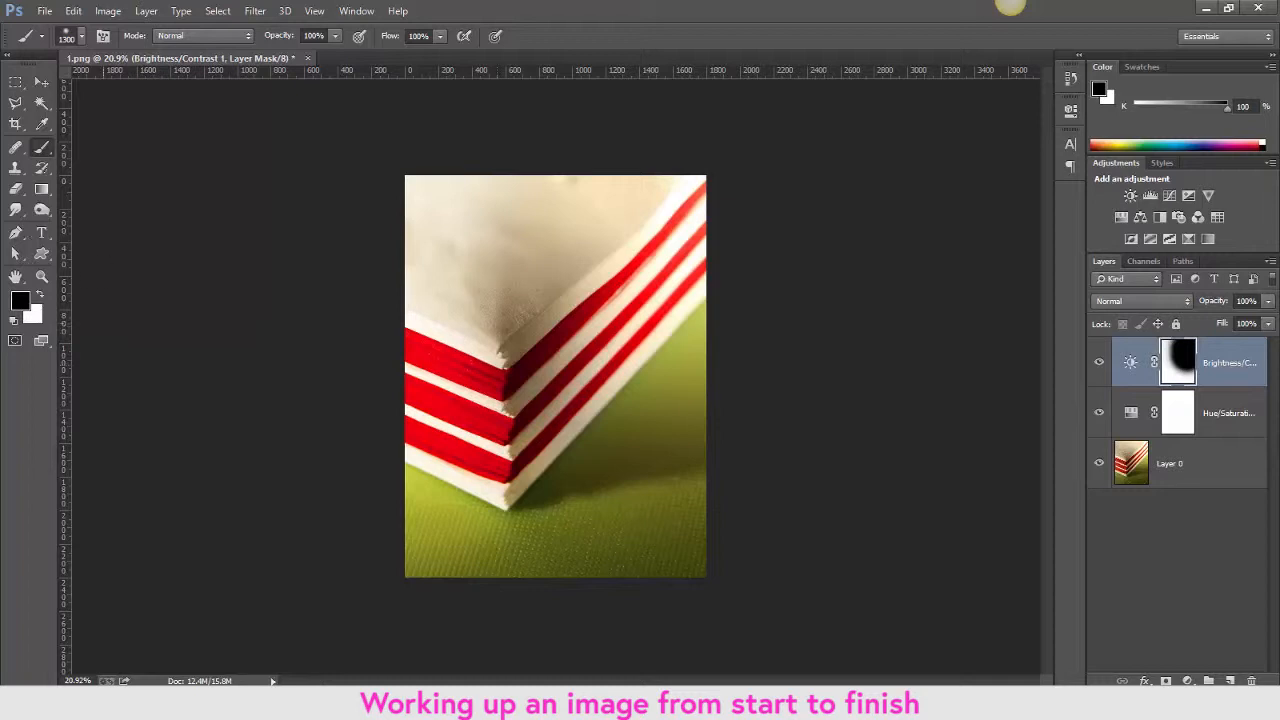
- Paint white over the mask's left and centre to restore the brightening, and hide it along the photo's left edge with black
click(41, 295)
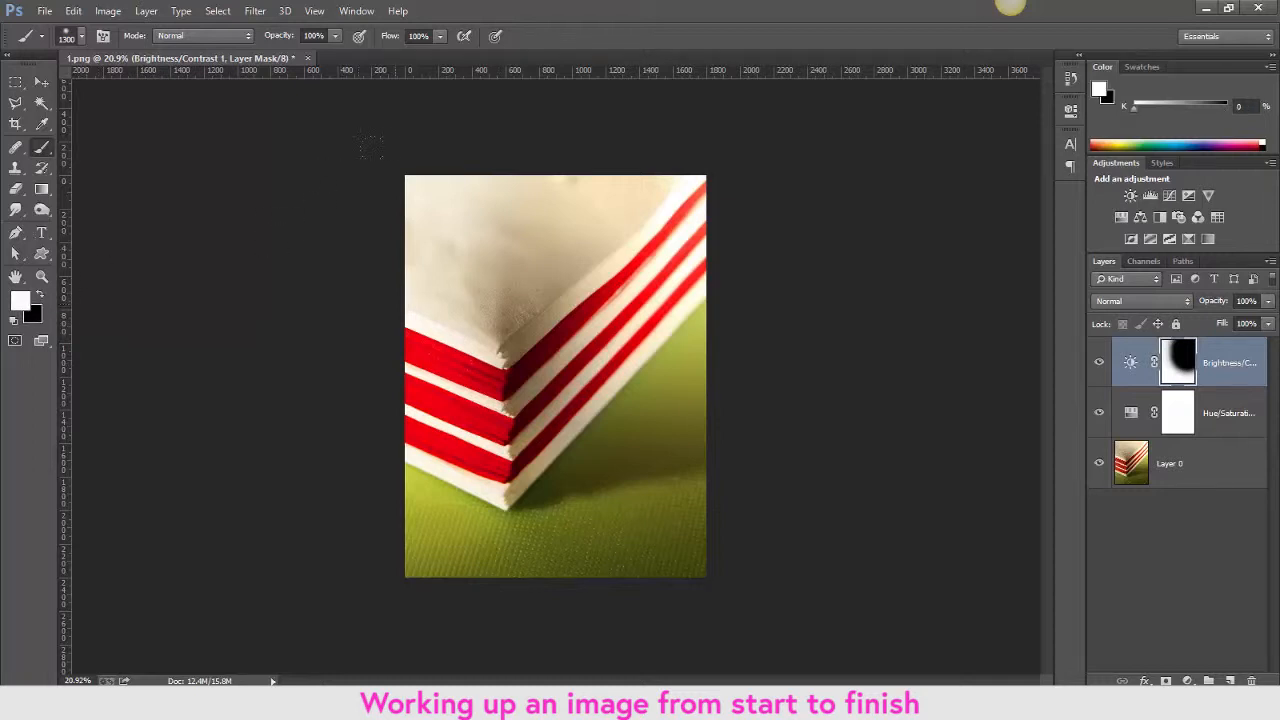
mouse_move(371, 148)
mouse_down()
mouse_move(394, 168)
mouse_move(336, 224)
mouse_move(388, 180)
mouse_move(354, 264)
mouse_move(368, 259)
mouse_move(359, 351)
mouse_move(398, 292)
mouse_move(390, 367)
mouse_up()
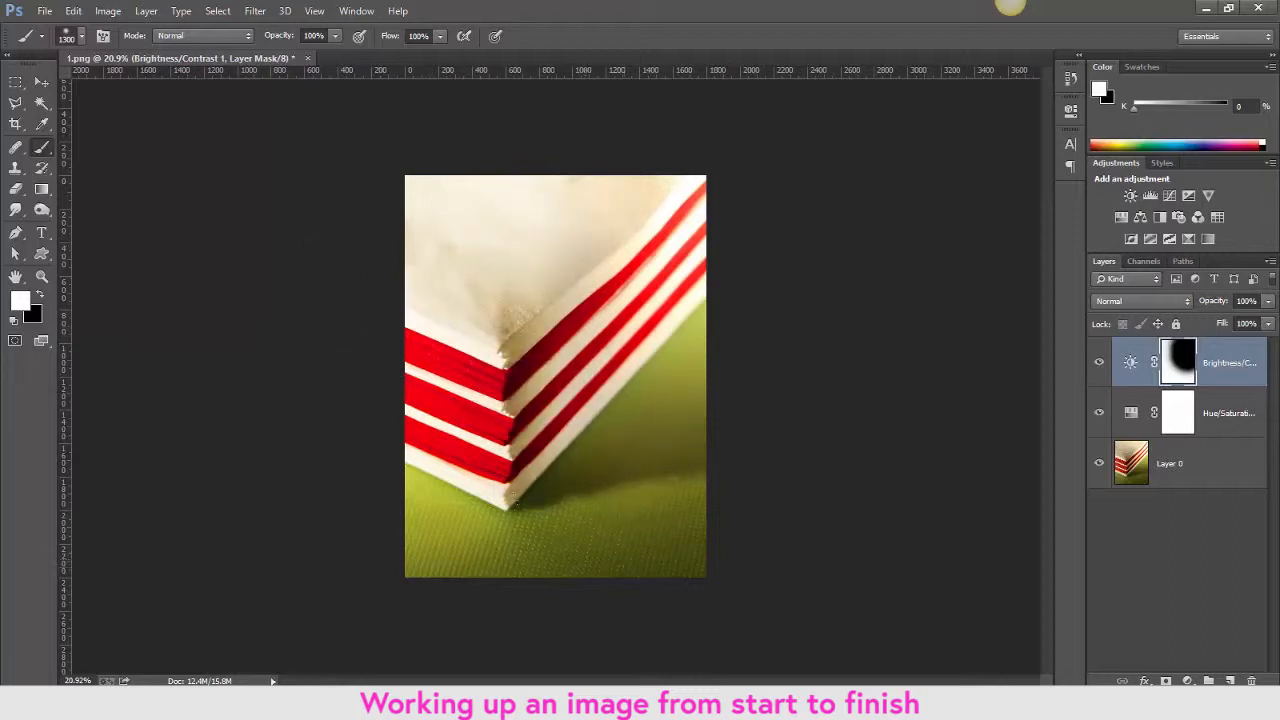
drag(578, 487, 608, 476)
click(42, 292)
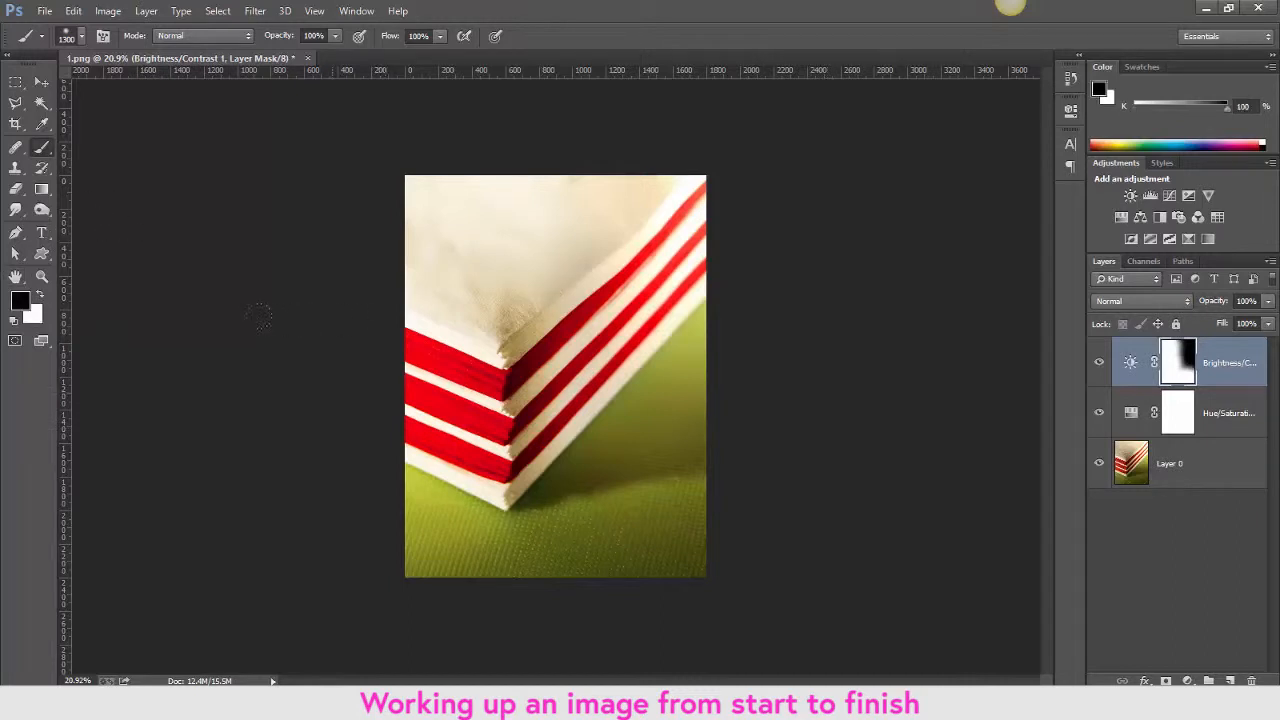
mouse_move(326, 336)
mouse_down()
mouse_move(345, 343)
mouse_move(241, 306)
mouse_up()
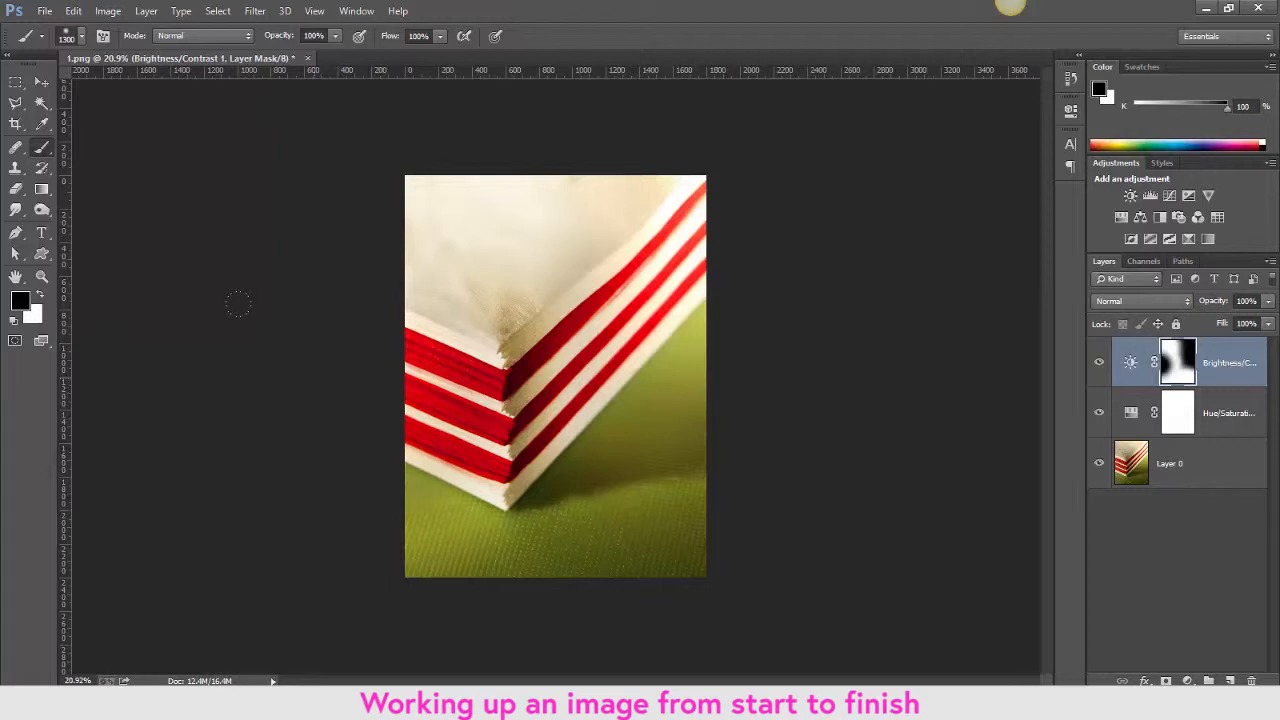
- Switch to white at 20% brush opacity and paint lightly on the mask at the photo's lower left edge
click(41, 292)
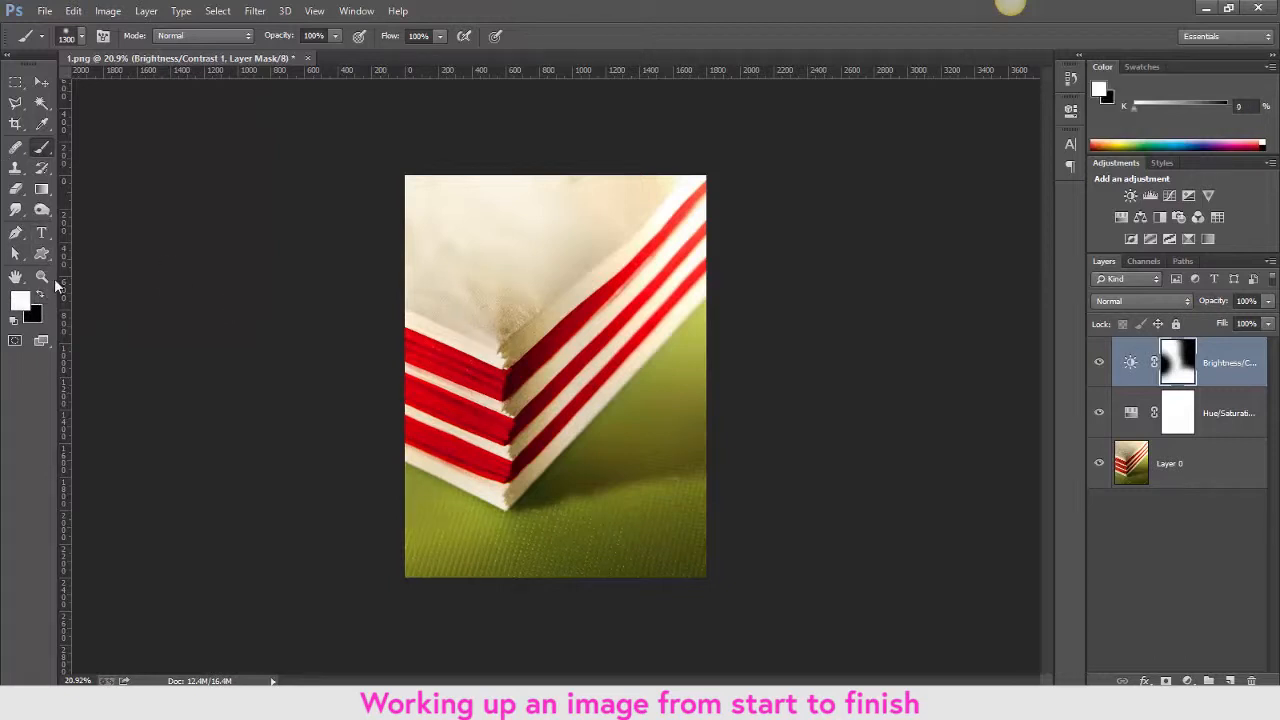
click(310, 37)
text(25)
key(Return)
click(418, 468)
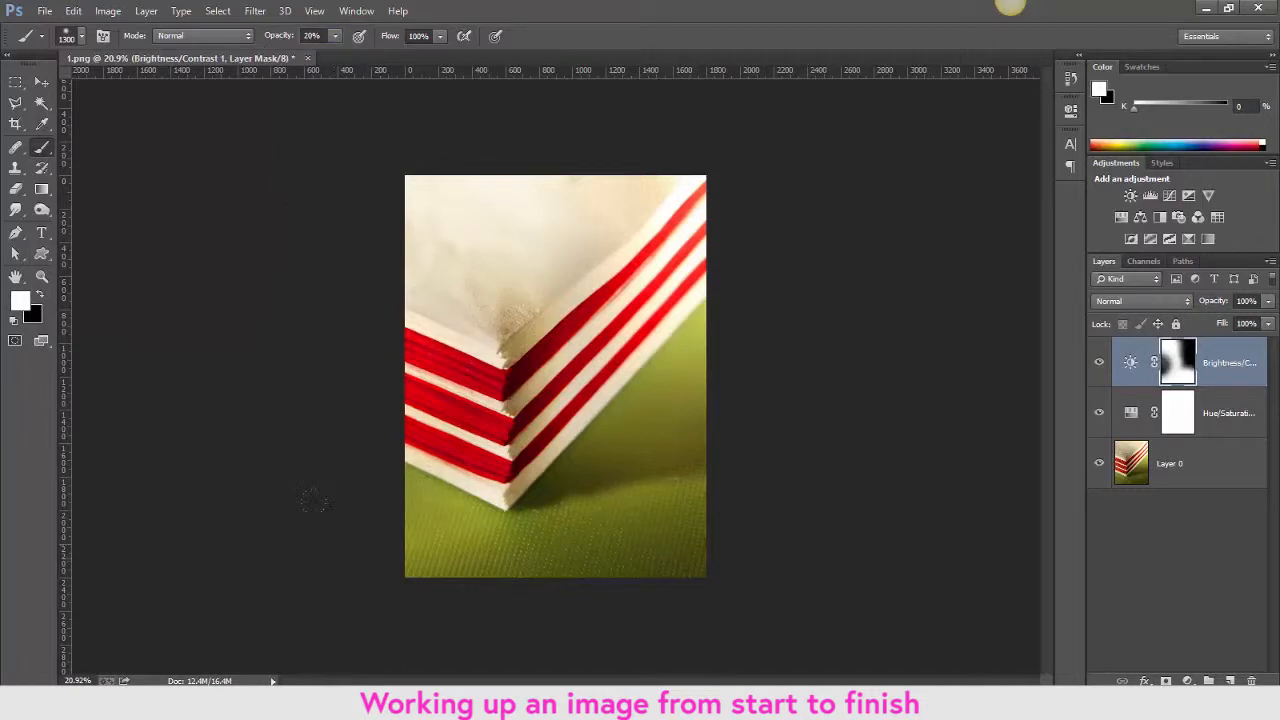
- Compare the photo with and without the Brightness/Contrast adjustment, and examine the stack's folded corner and the green cloth up close
click(1099, 363)
click(1099, 364)
key(ctrl+0)
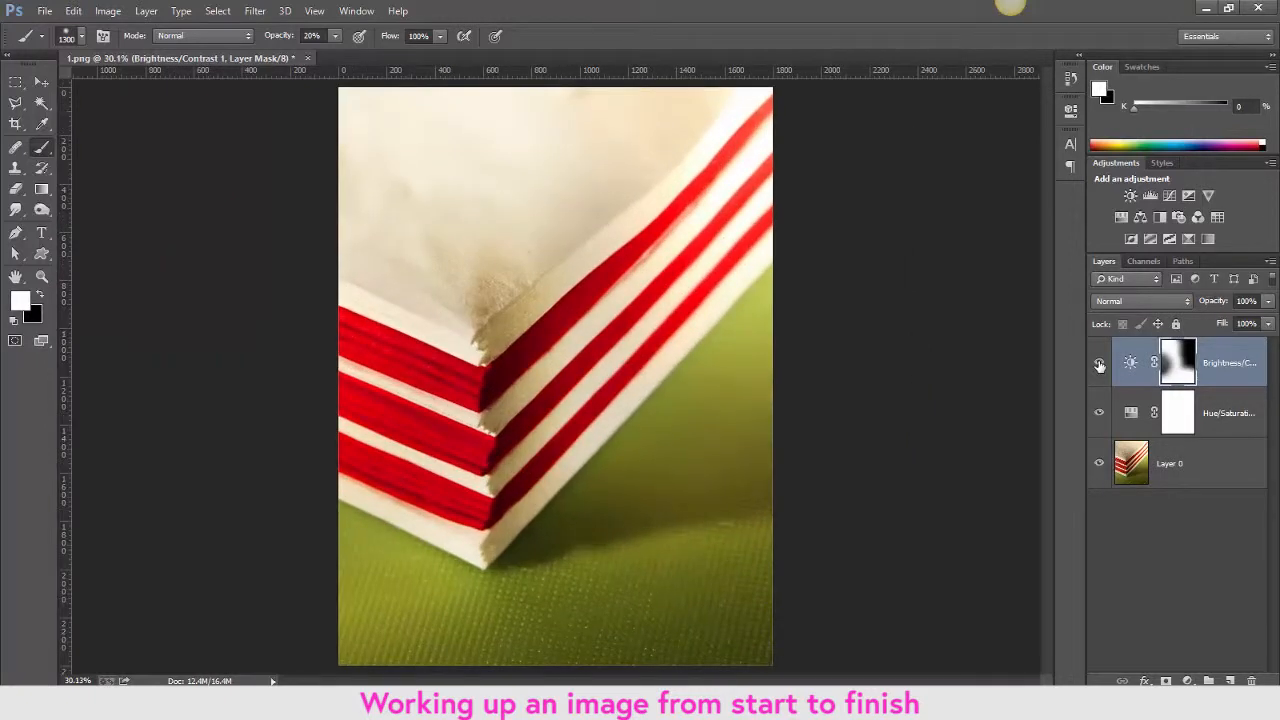
key(ctrl+plus)
key(ctrl+plus)
key(ctrl+plus)
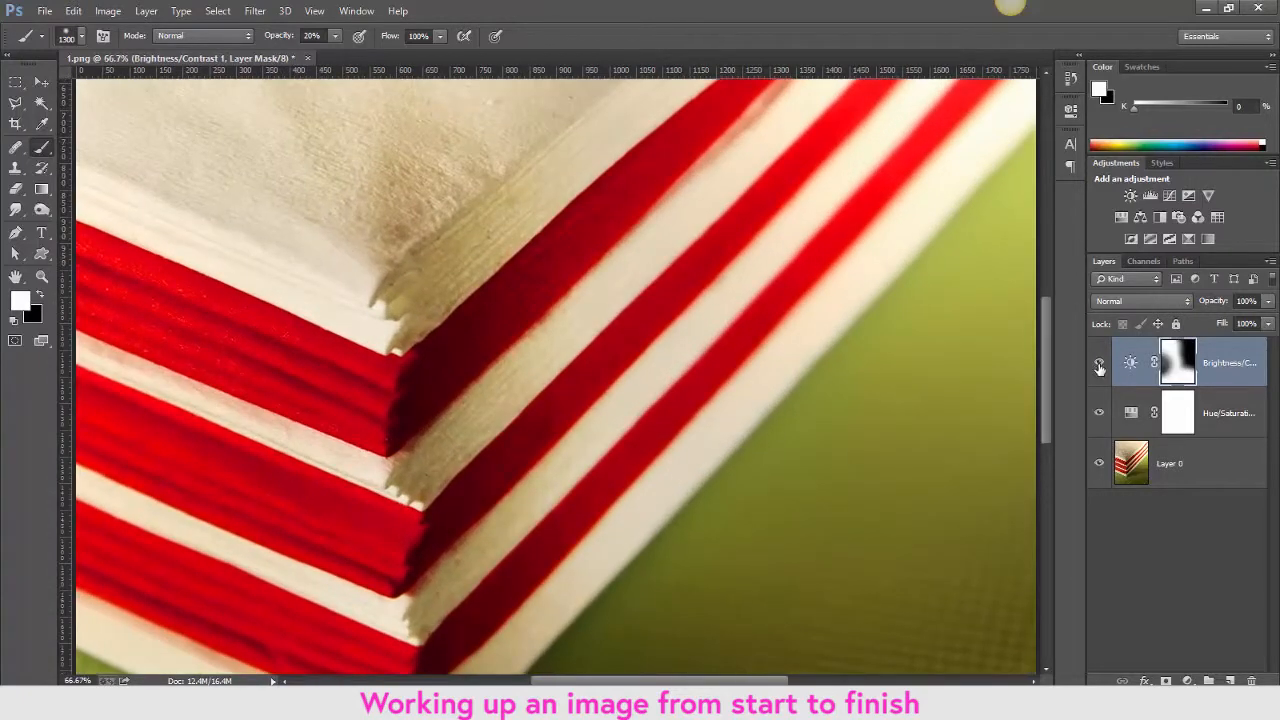
key(v)
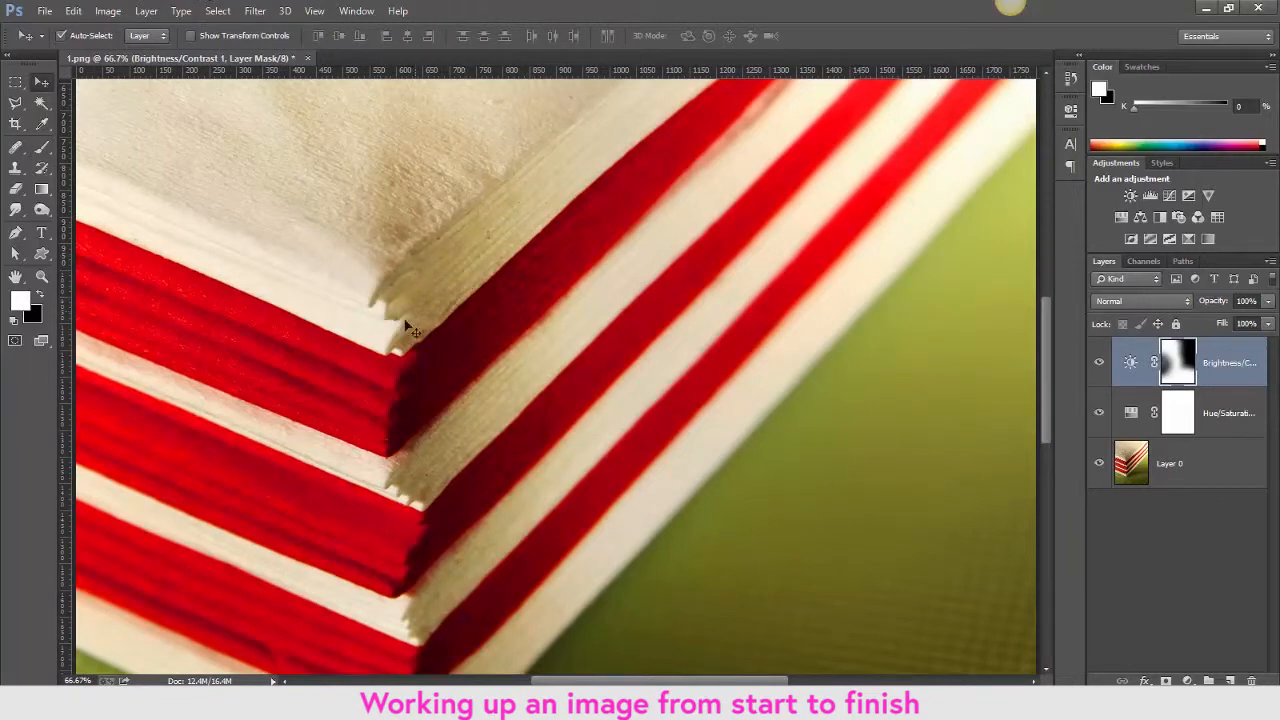
scroll(450, 470, down, 5)
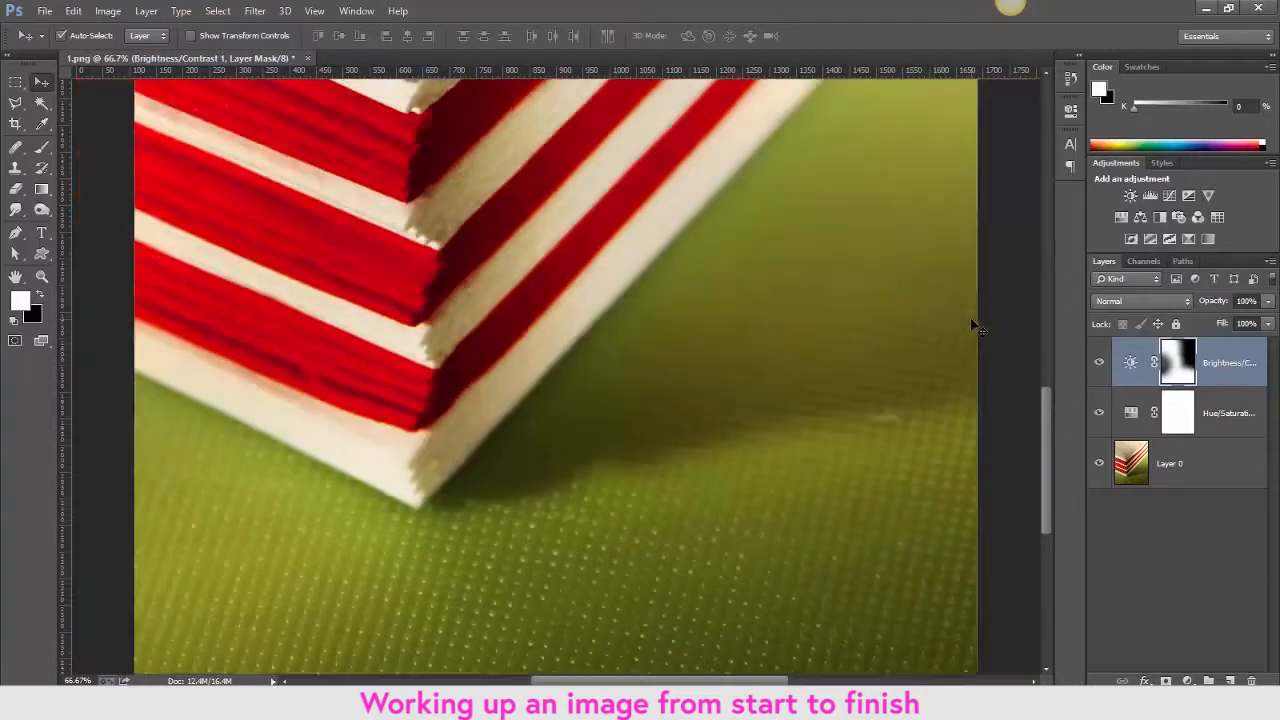
key(ctrl+0)
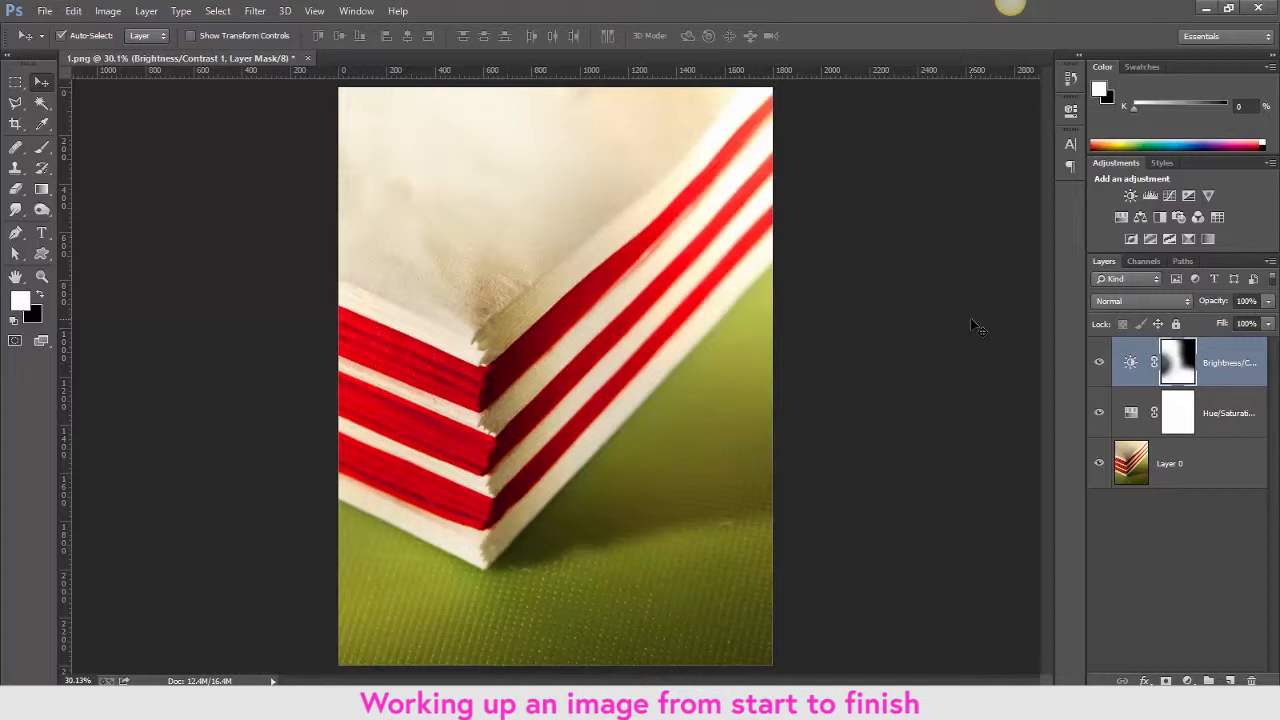
- Duplicate Layer 0 within the same document, keeping the name Layer 0 copy
click(1179, 478)
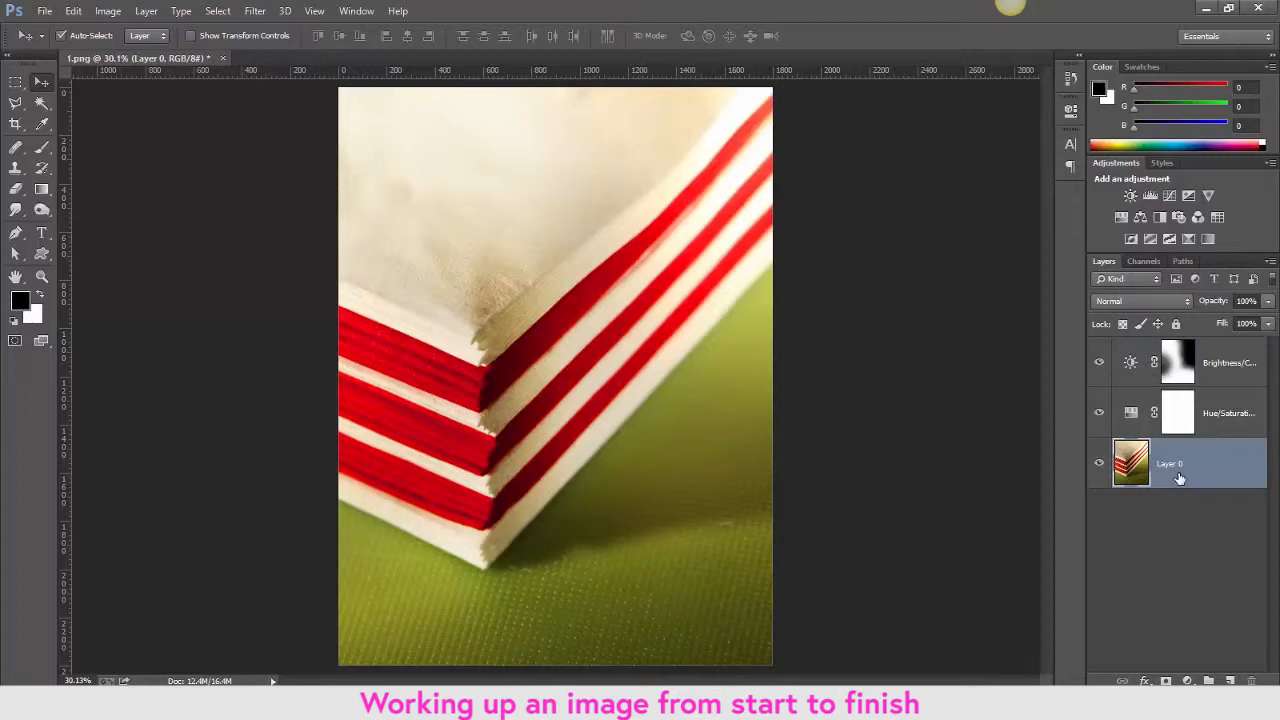
click(146, 11)
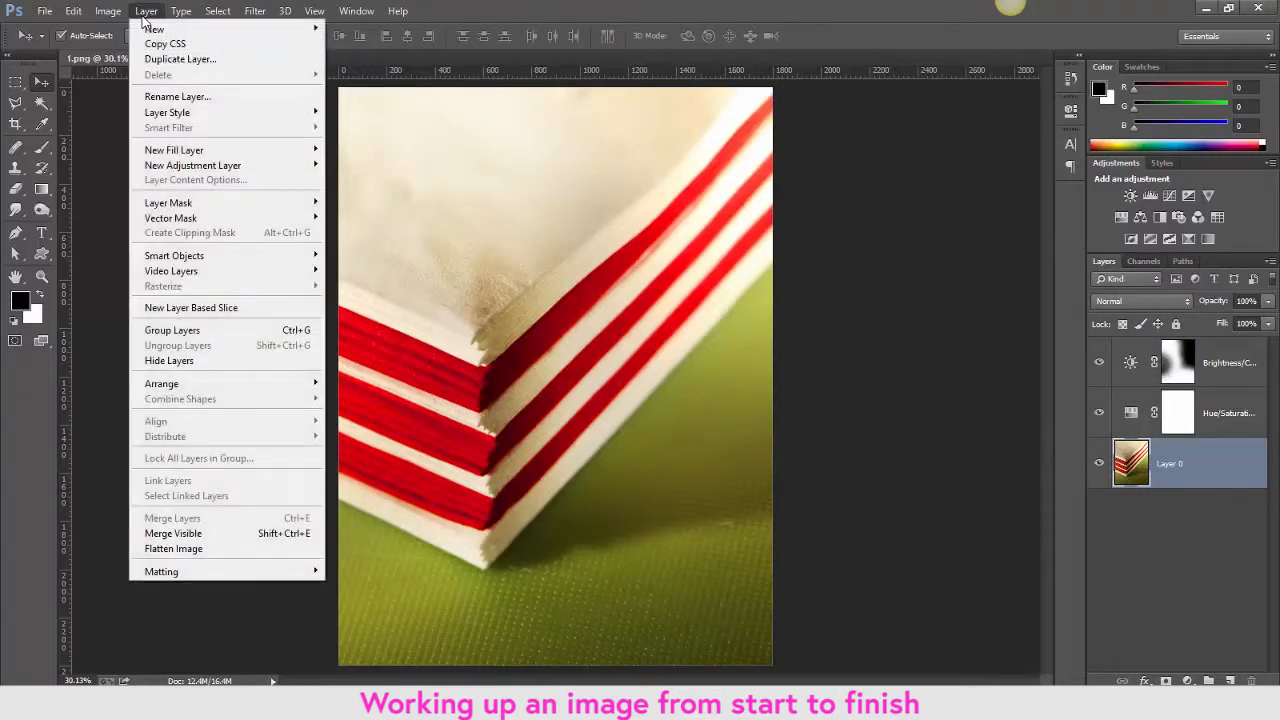
click(205, 62)
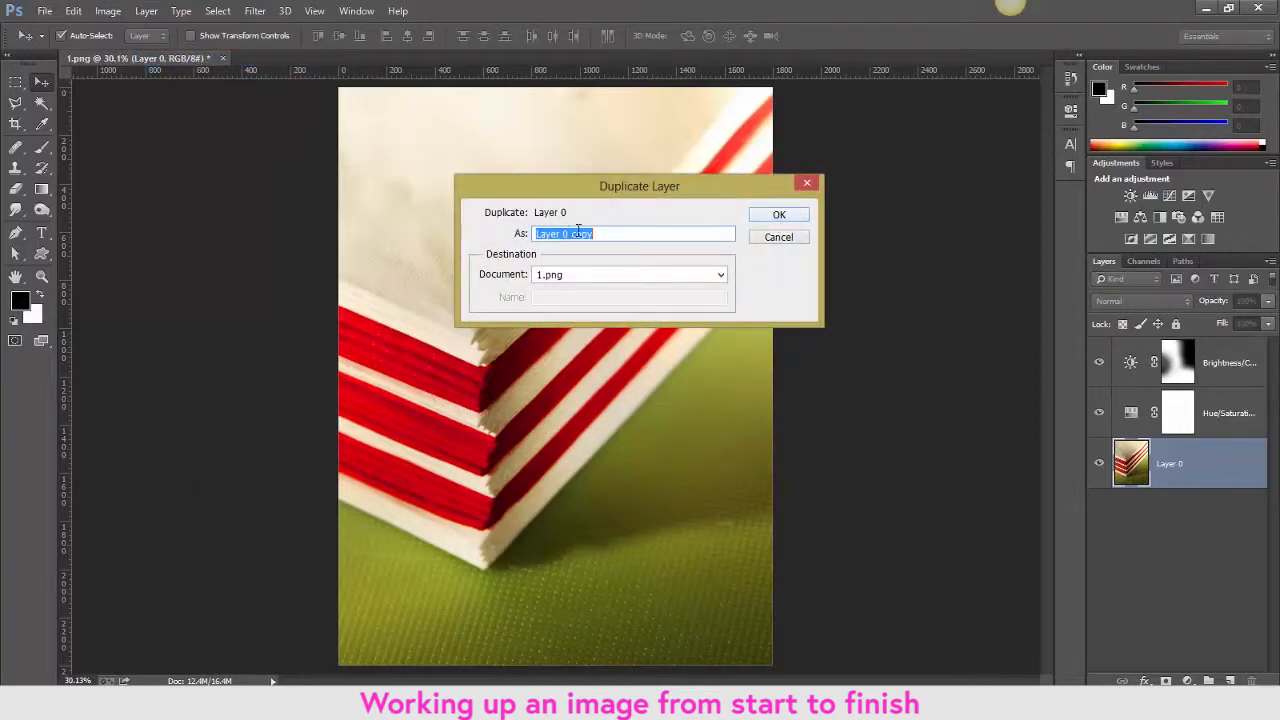
click(780, 215)
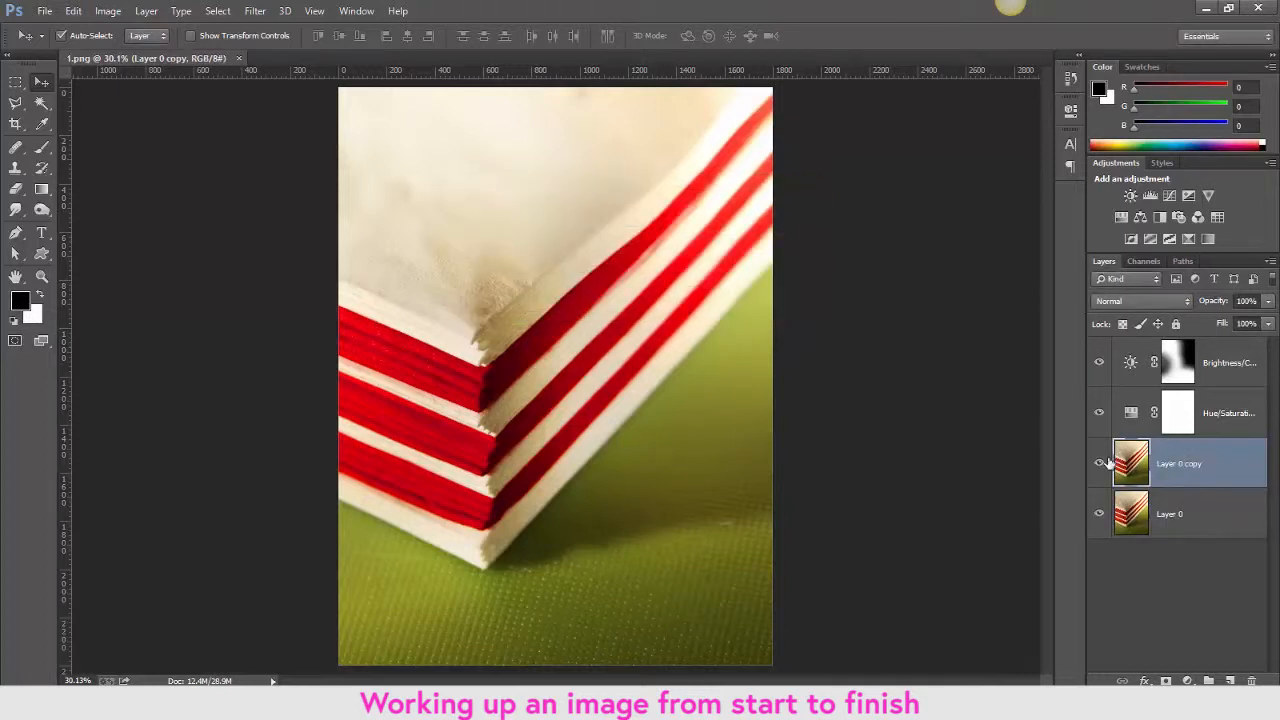
- Start a High Pass filter on Layer 0 copy and preview it with a radius of 4.8 pixels
click(255, 12)
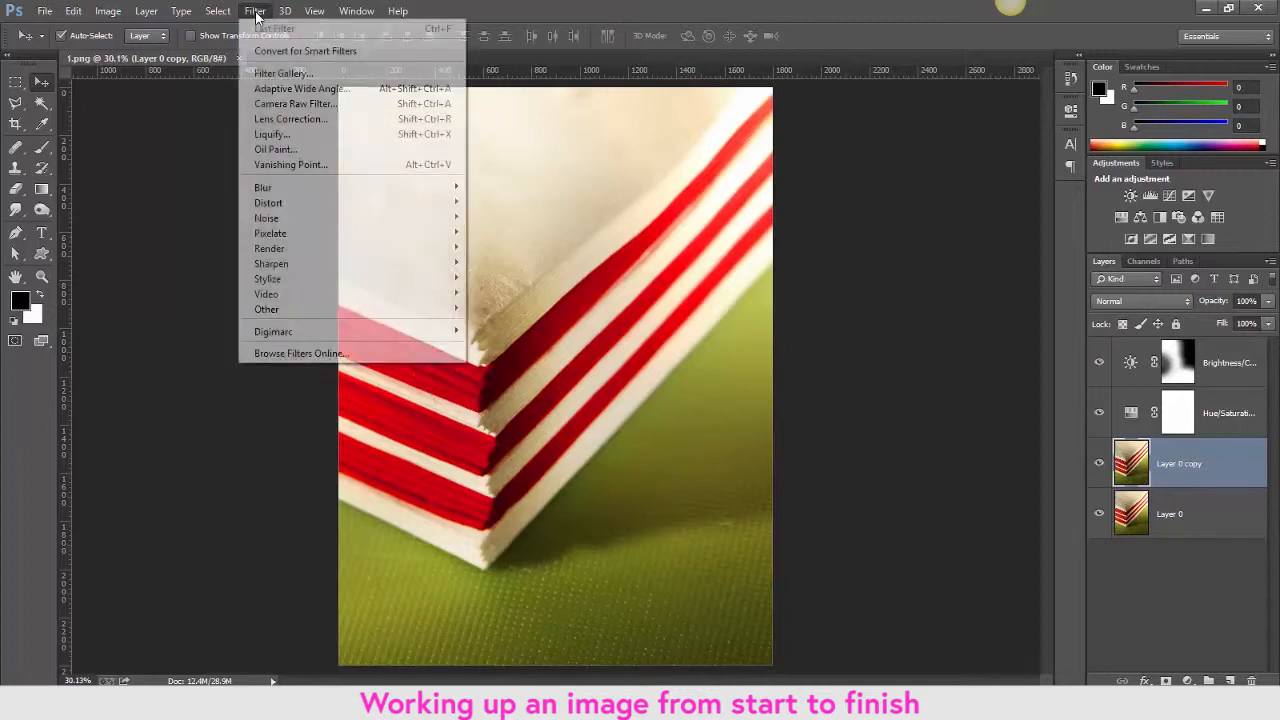
mouse_move(301, 316)
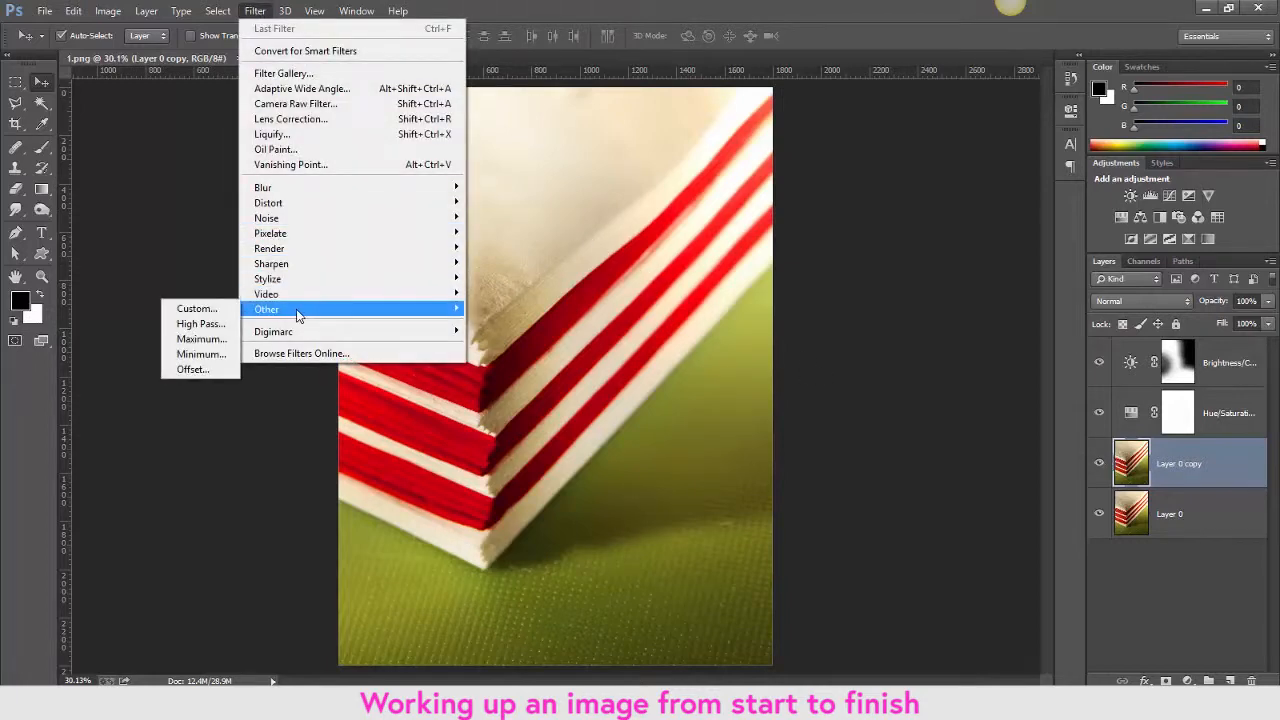
click(218, 325)
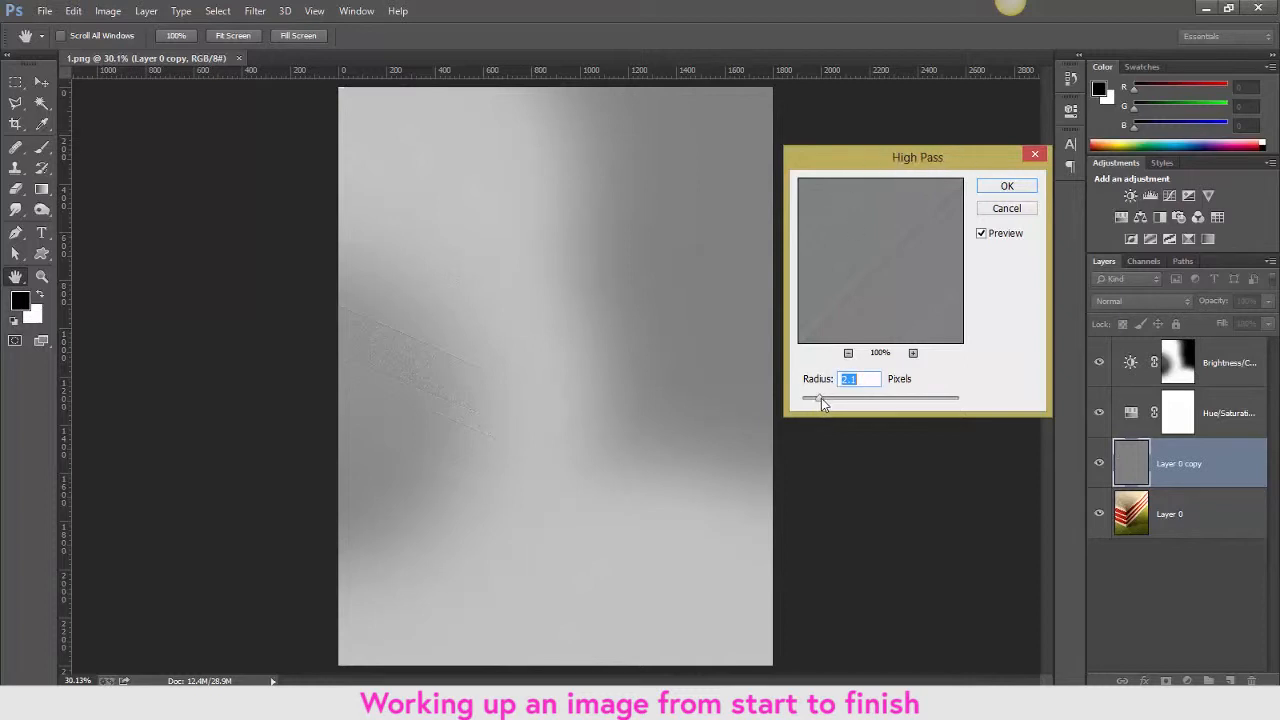
drag(821, 400, 785, 400)
drag(806, 409, 833, 402)
drag(833, 399, 843, 399)
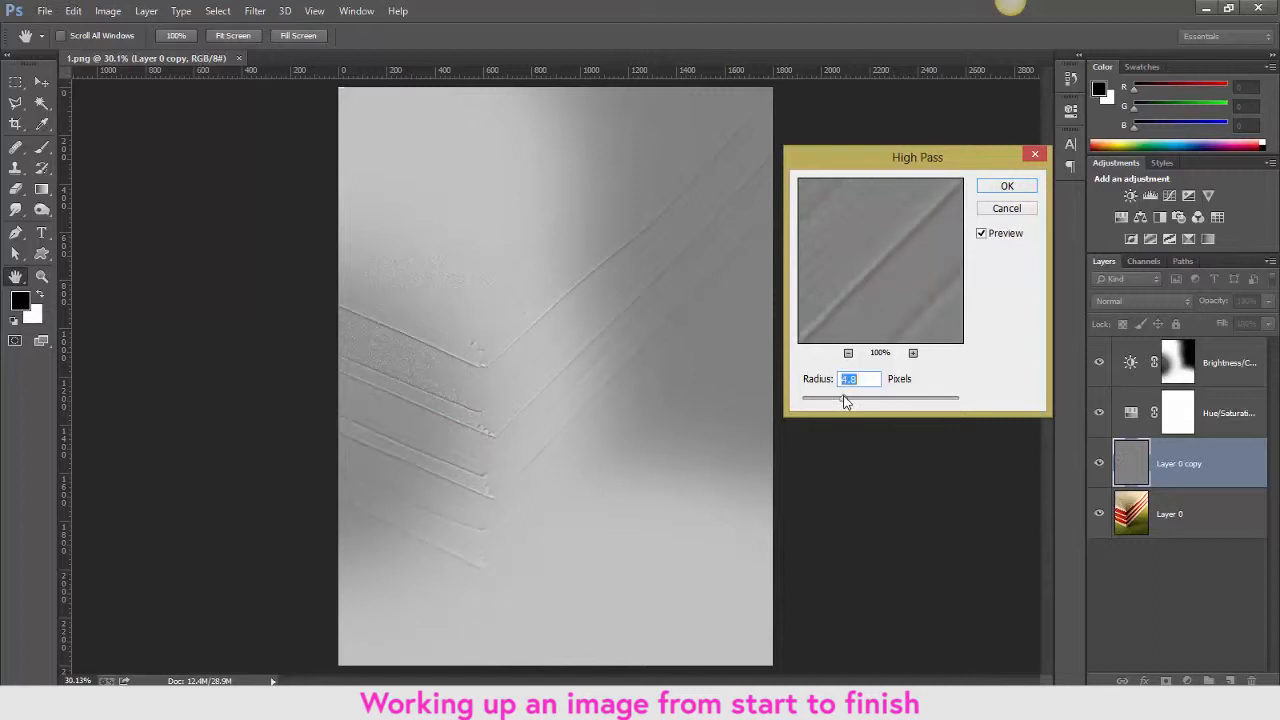
- Toggle the High Pass preview and try larger radii, from 15.5 up to 1000 pixels
click(986, 236)
click(988, 238)
drag(854, 398, 873, 398)
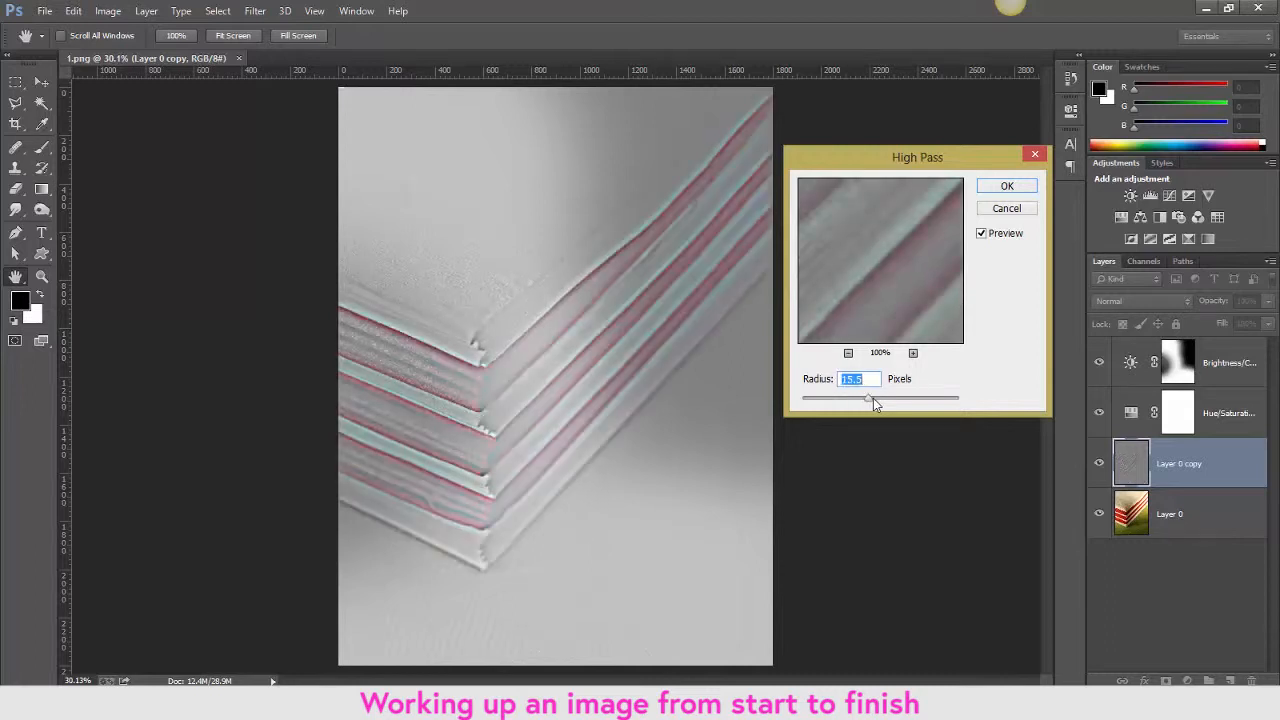
click(896, 400)
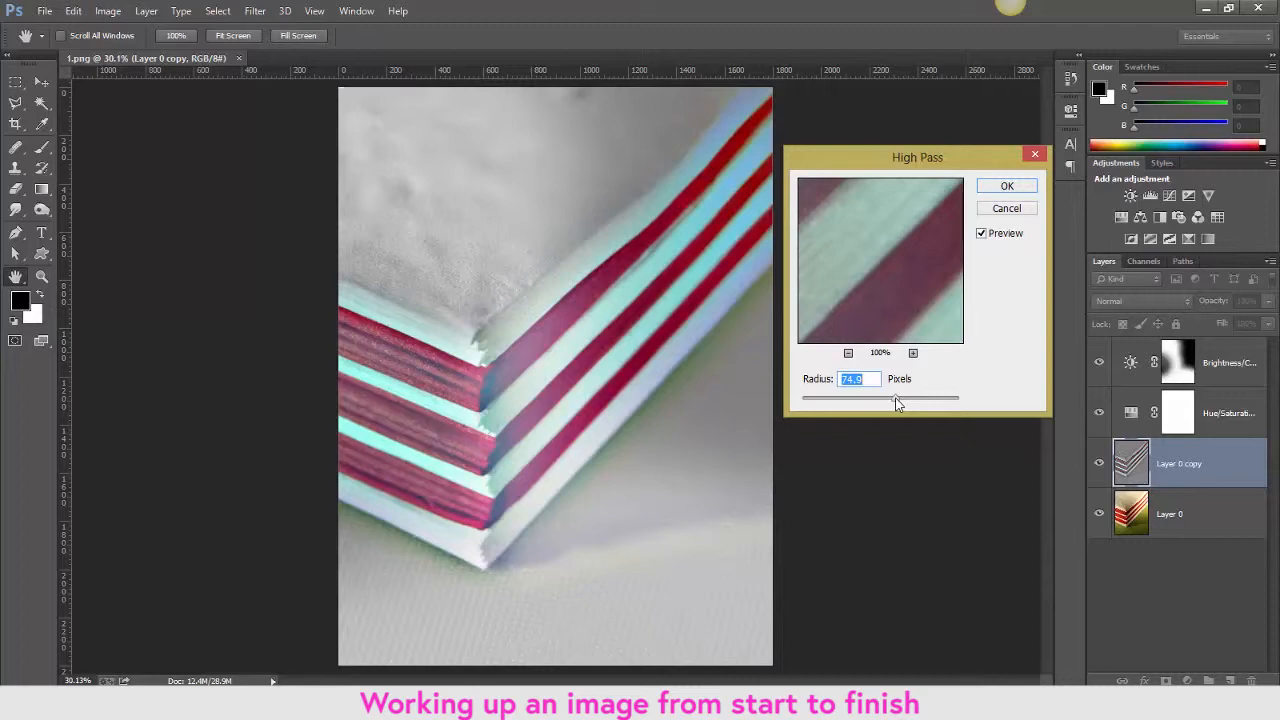
drag(896, 402, 968, 406)
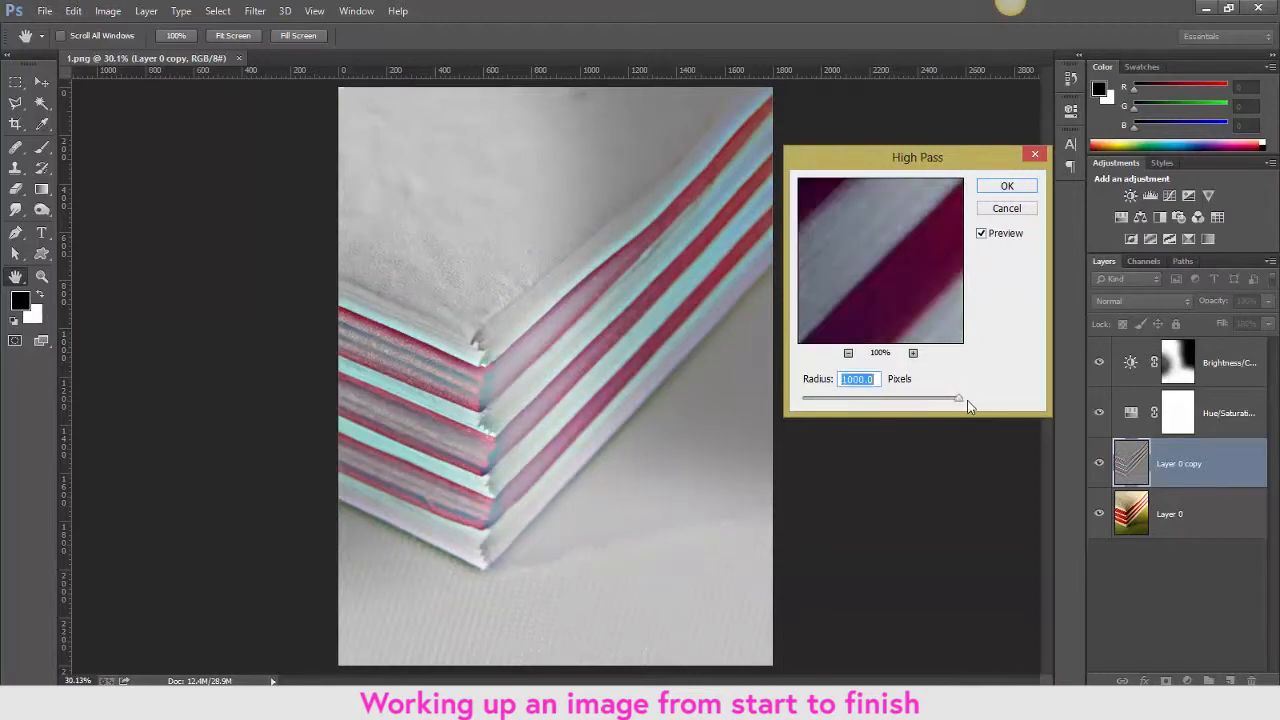
- Apply High Pass with a radius of 8.0 pixels and set Layer 0 copy's blend mode to Soft Light
click(874, 400)
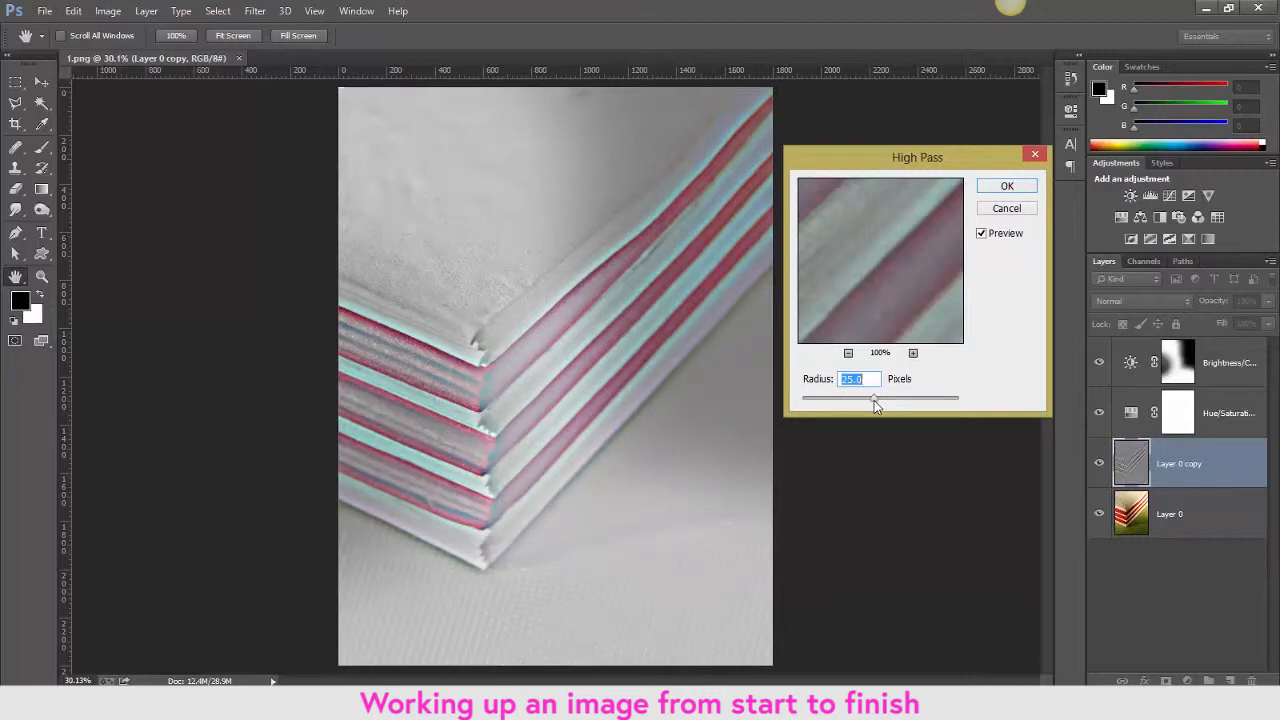
drag(874, 400, 857, 402)
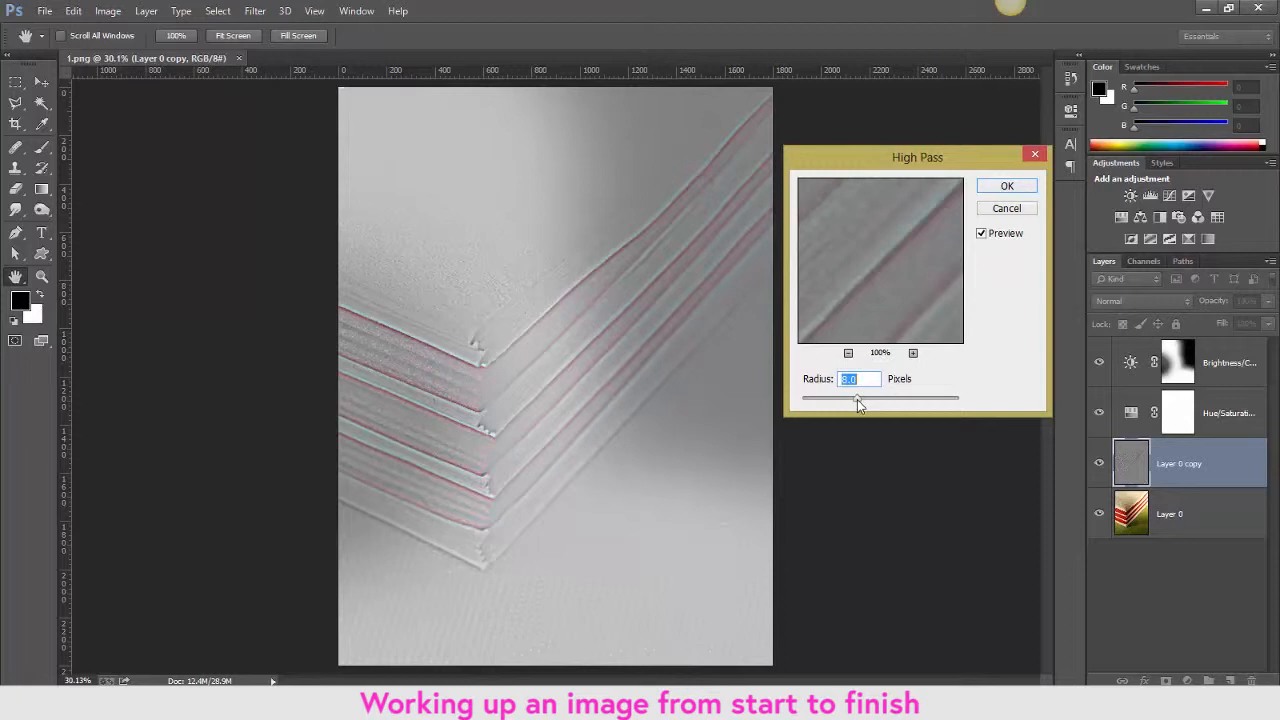
click(1002, 187)
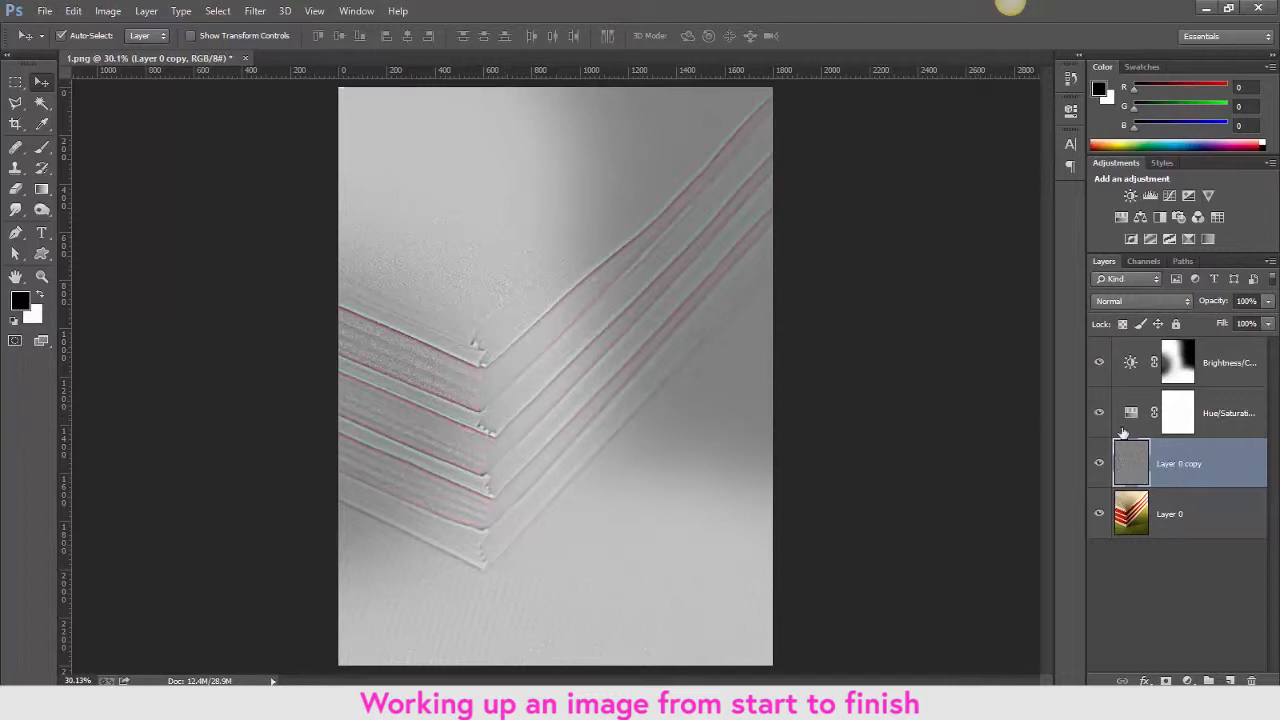
click(1131, 302)
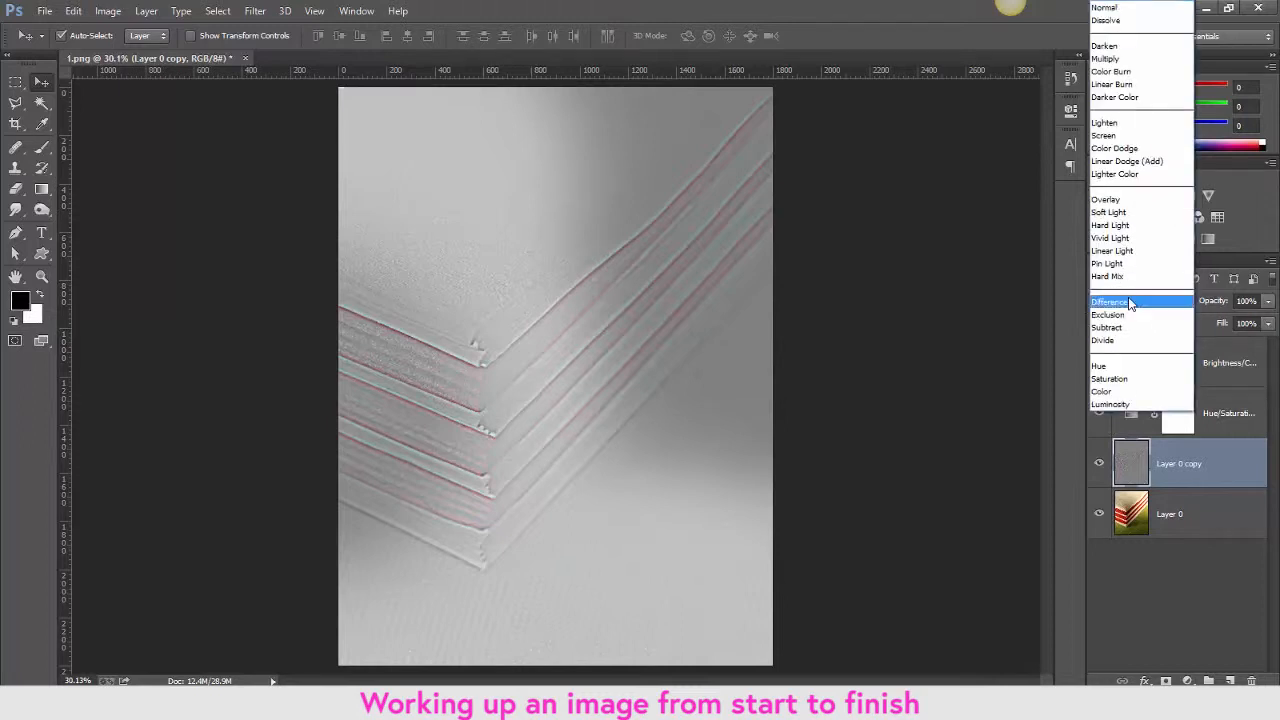
click(1113, 213)
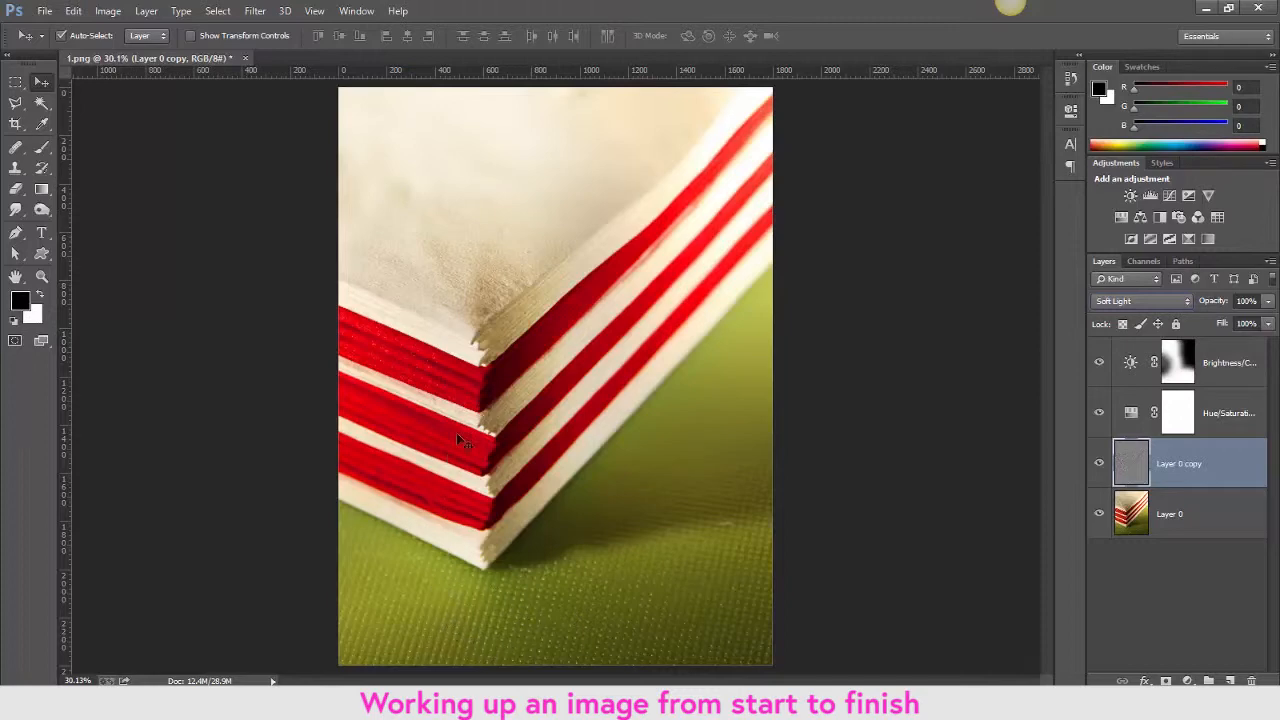
- Compare the stack's edges with and without the High Pass sharpening by toggling Layer 0 copy's visibility, including at 66.7% zoom
click(1100, 464)
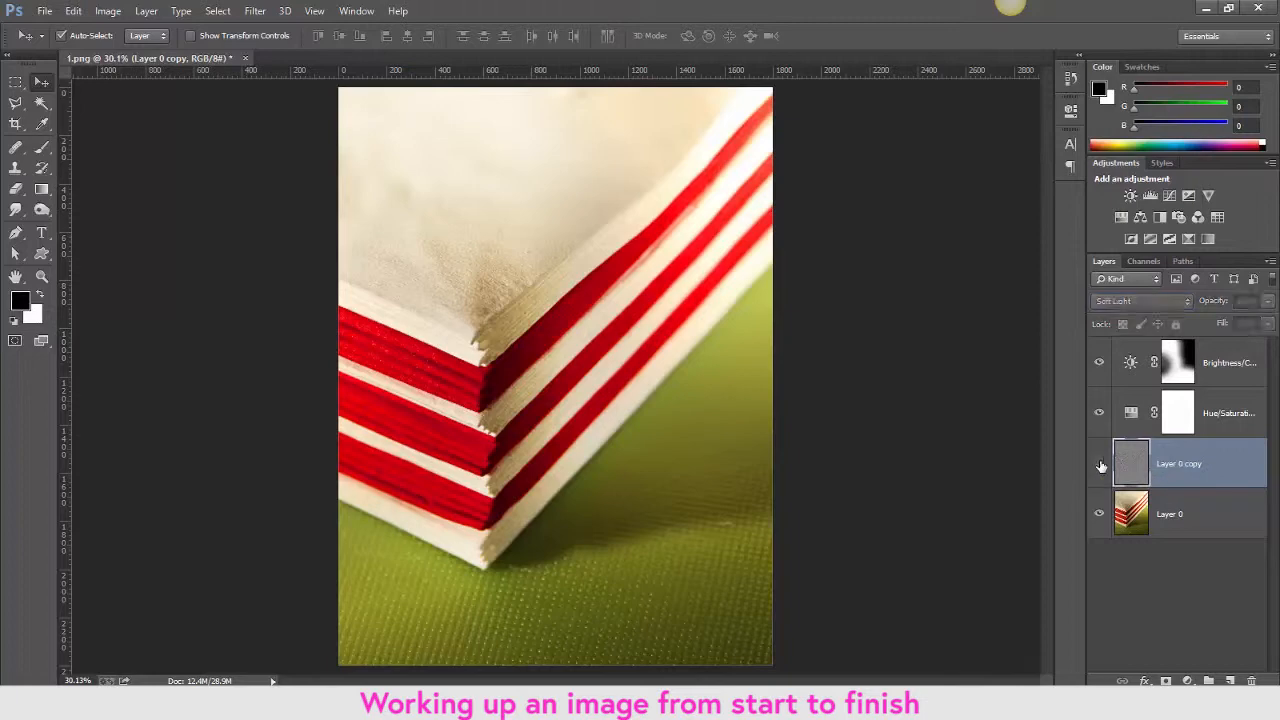
click(1100, 465)
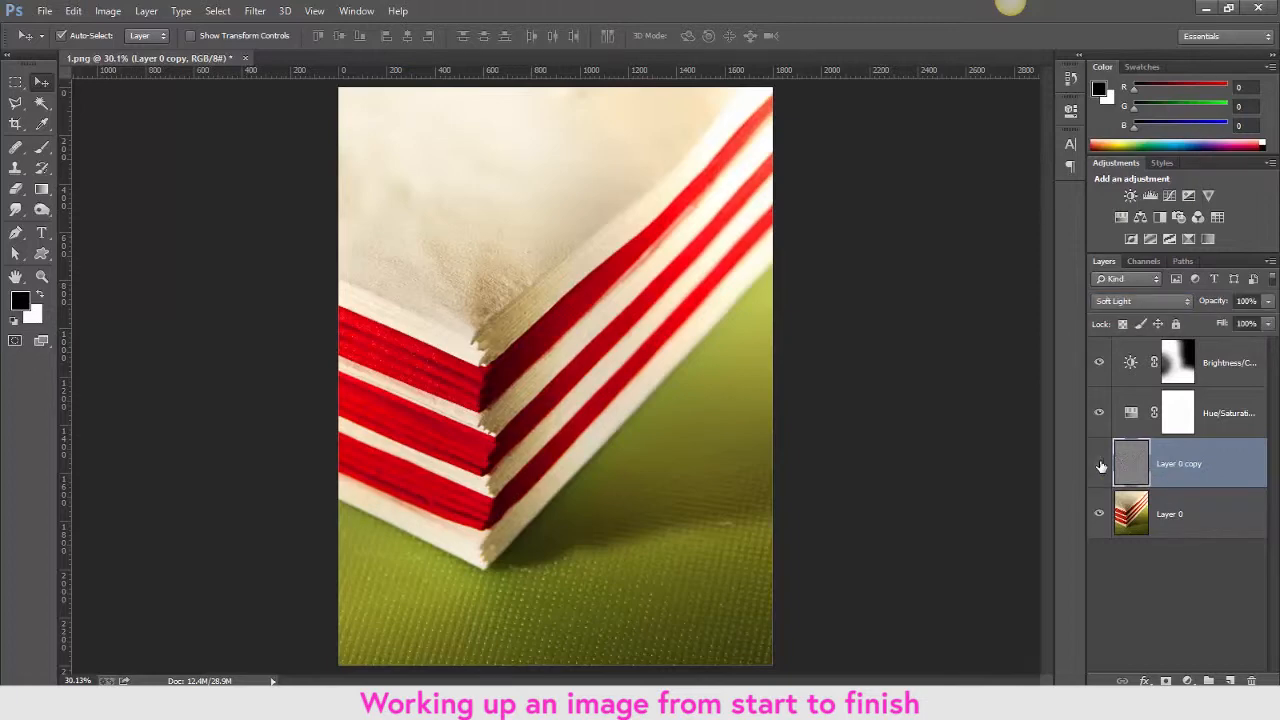
click(1100, 465)
key(ctrl+plus)
key(ctrl+plus)
key(ctrl+plus)
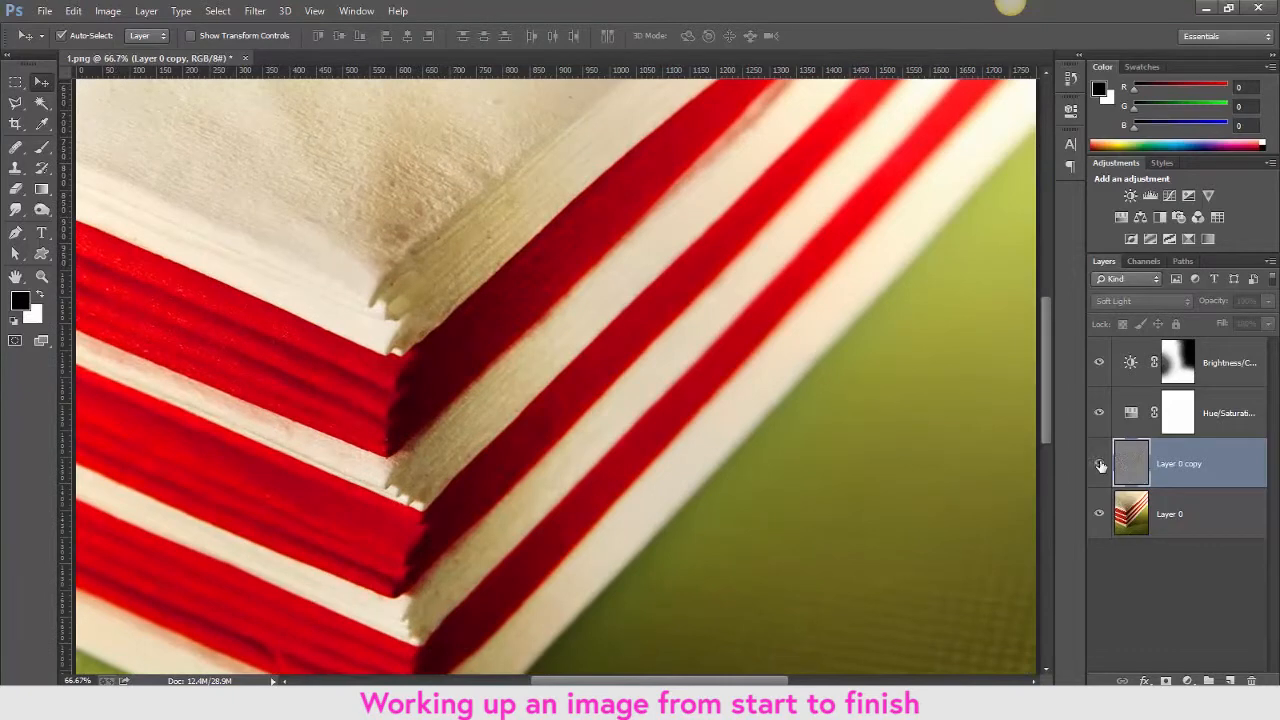
click(1100, 465)
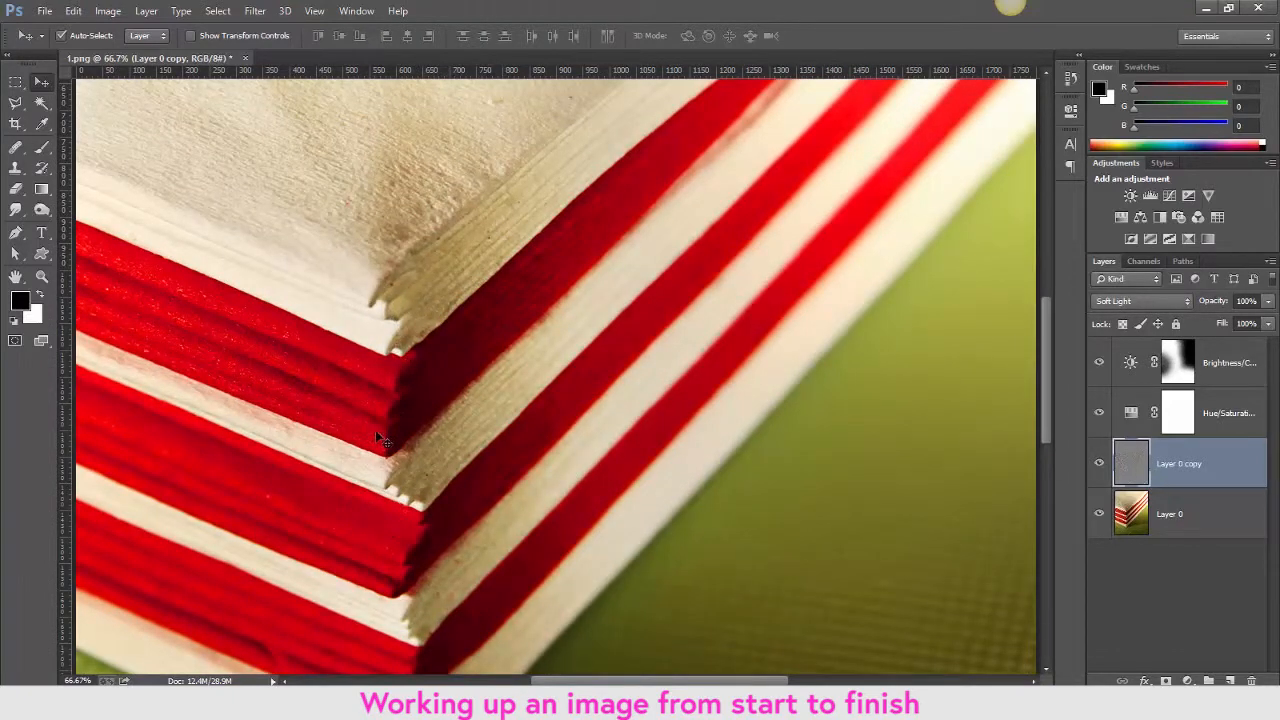
click(1100, 467)
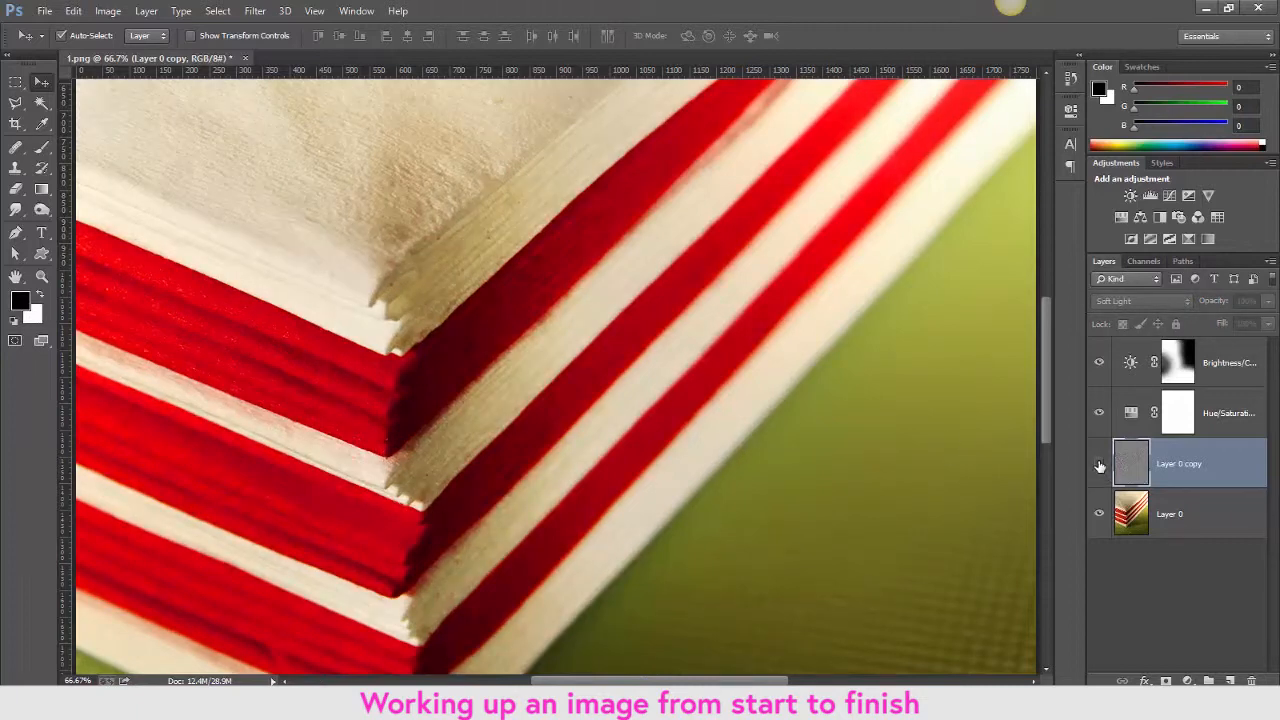
click(1100, 467)
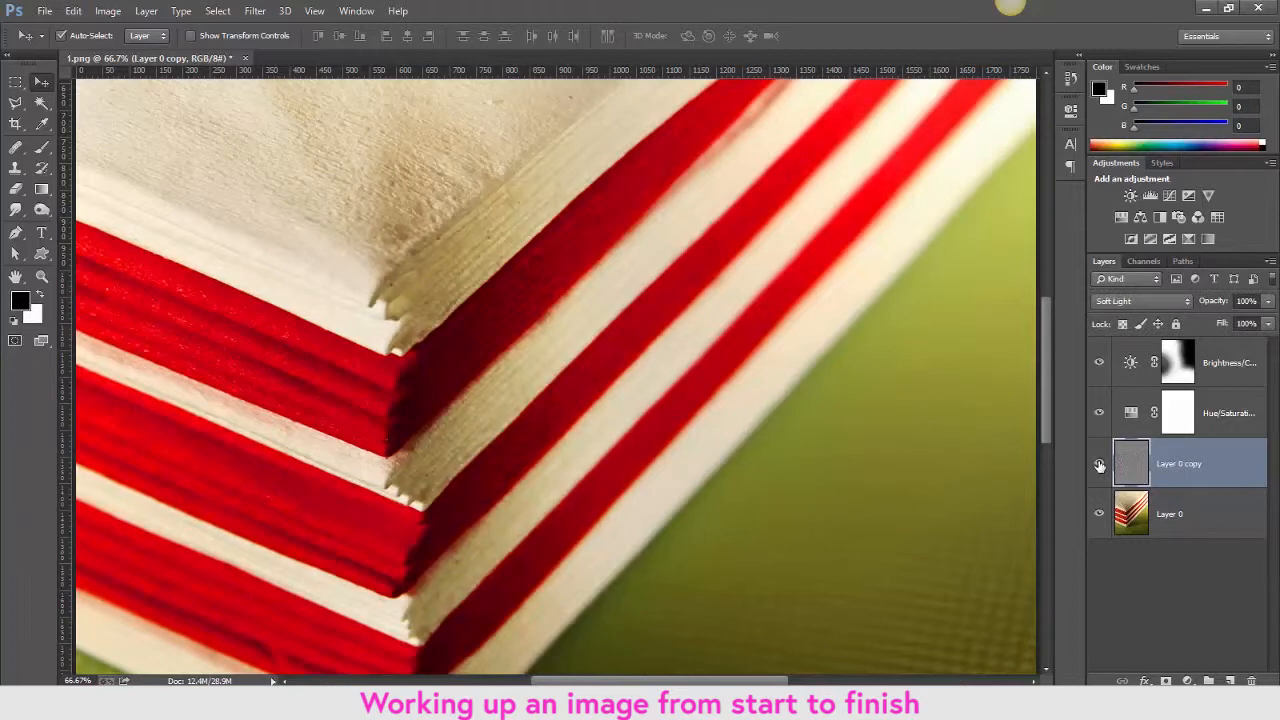
click(1100, 467)
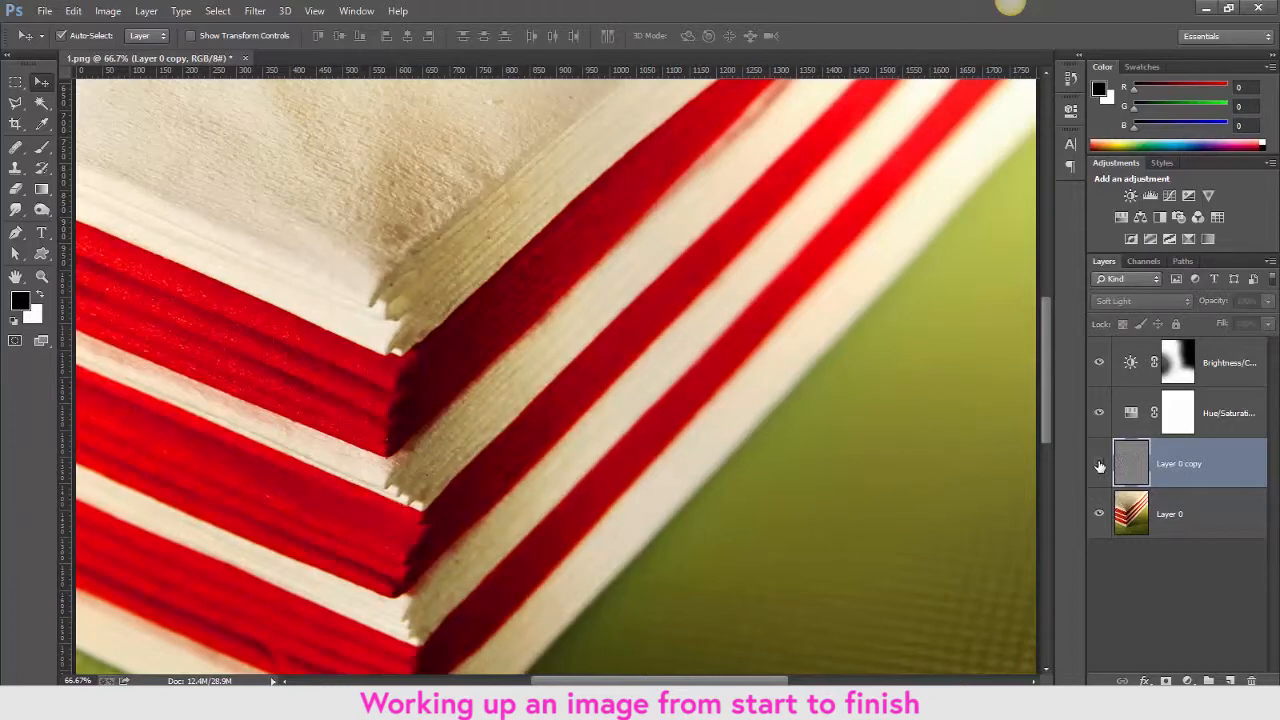
click(1100, 467)
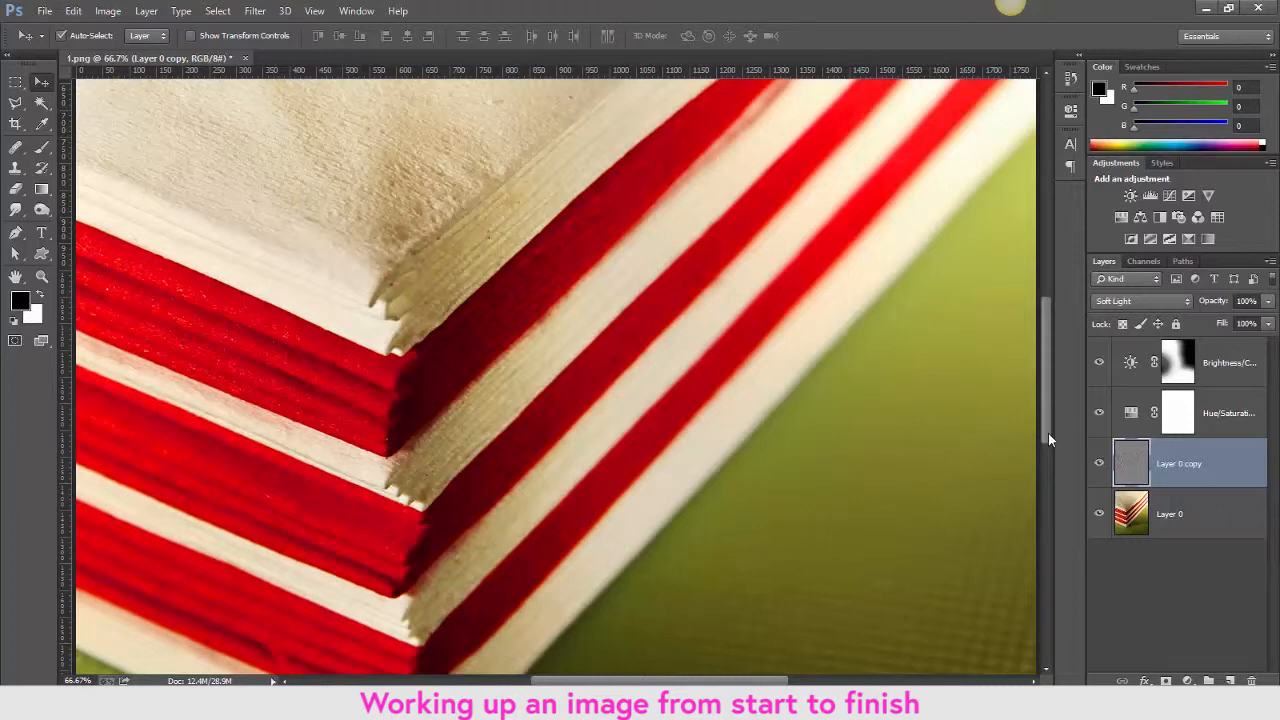
- Examine the sharpening on the green cloth in the photo's lower part by hiding and showing Layer 0 copy
drag(1048, 433, 1059, 521)
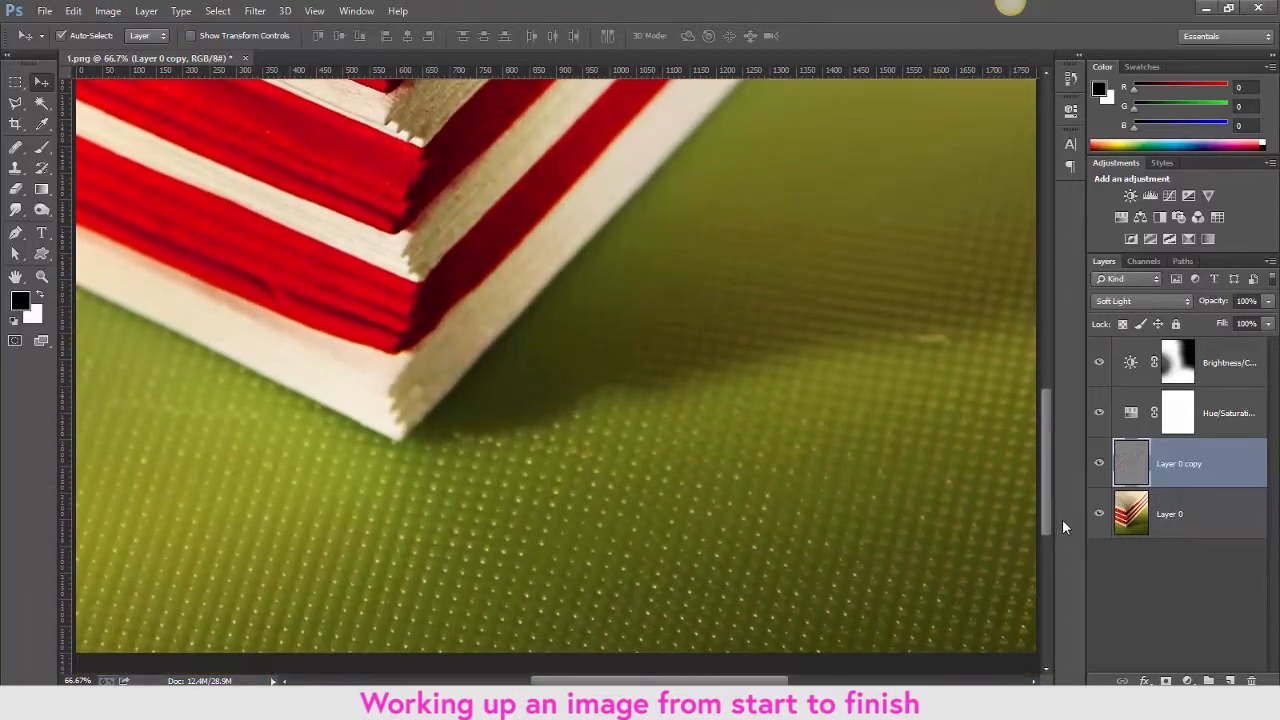
click(1101, 464)
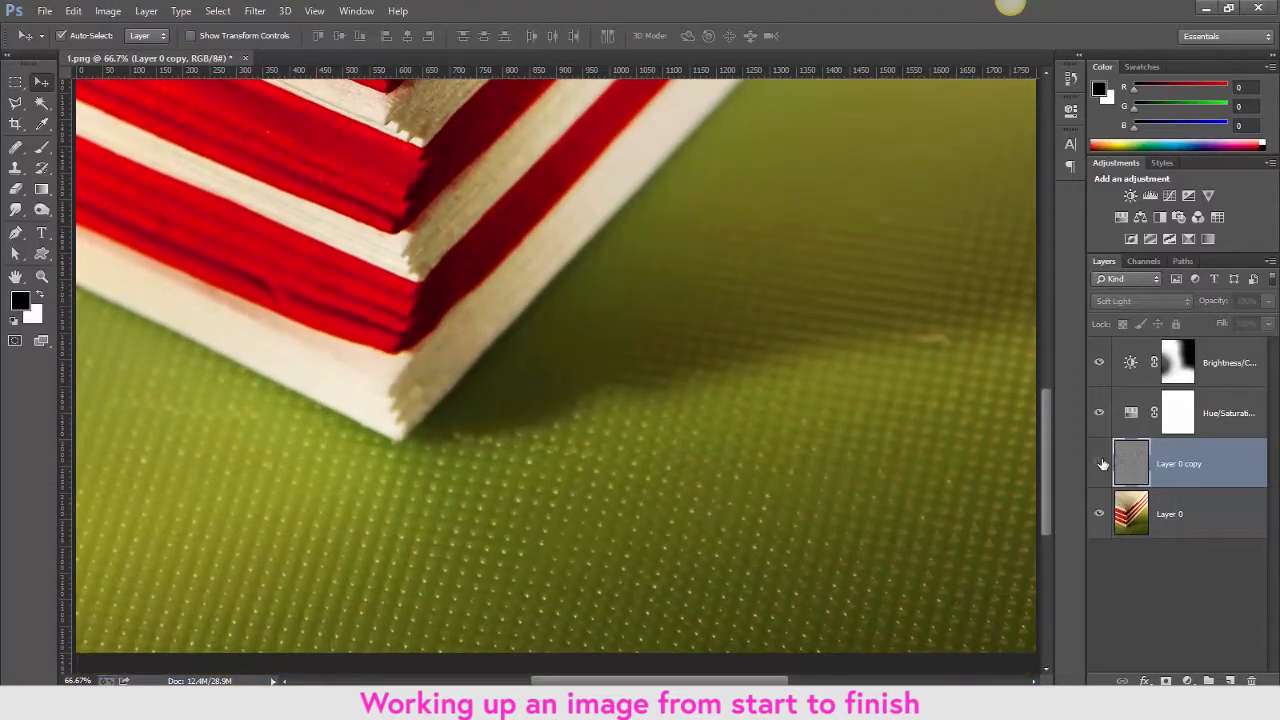
click(1100, 464)
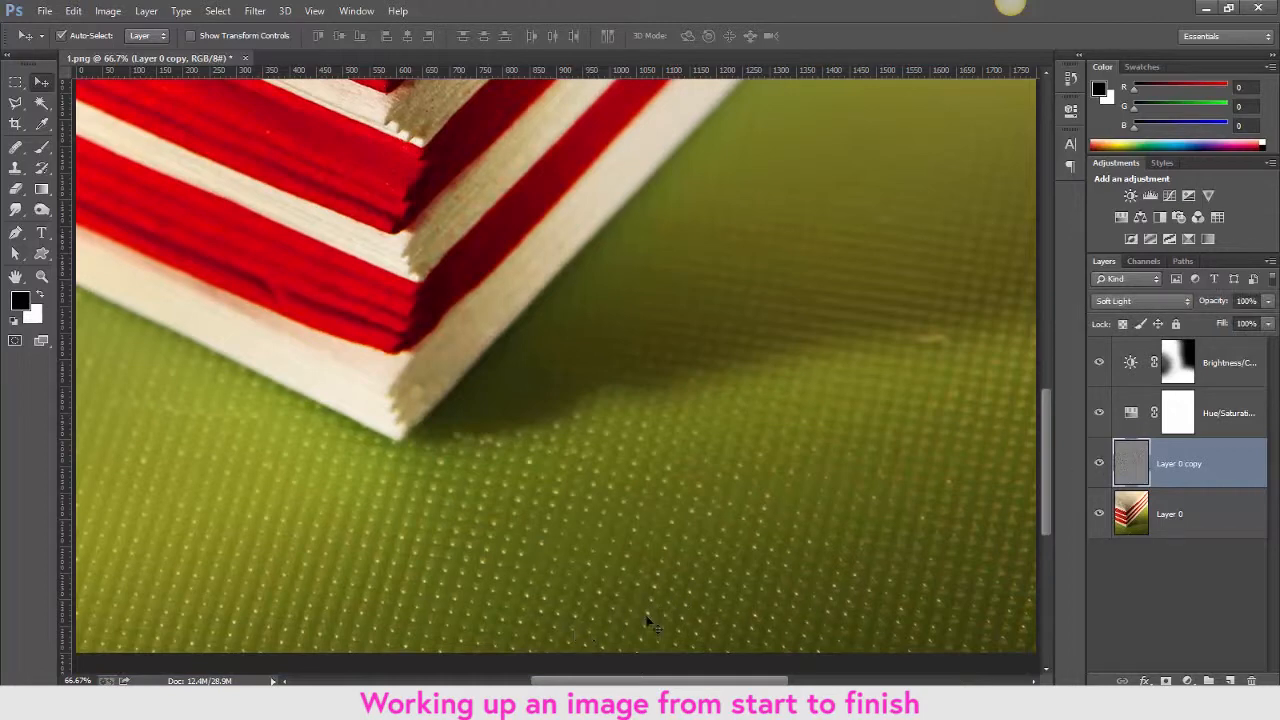
click(1100, 466)
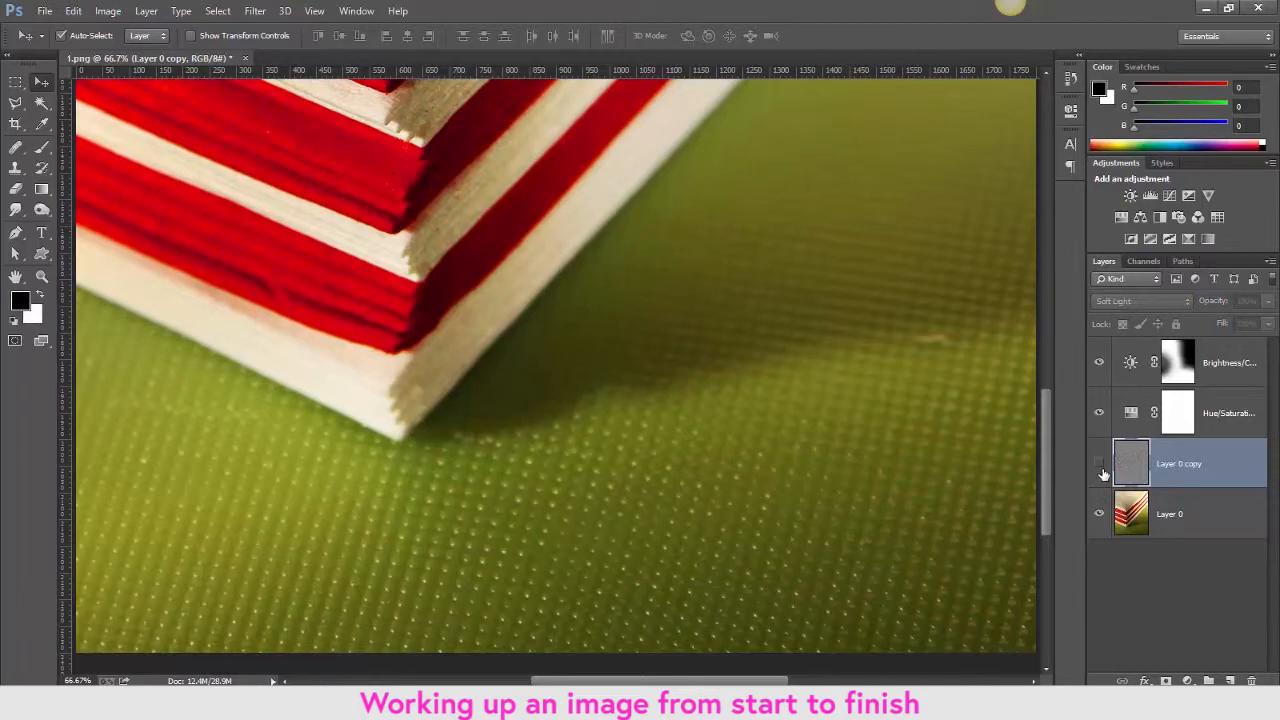
click(1101, 468)
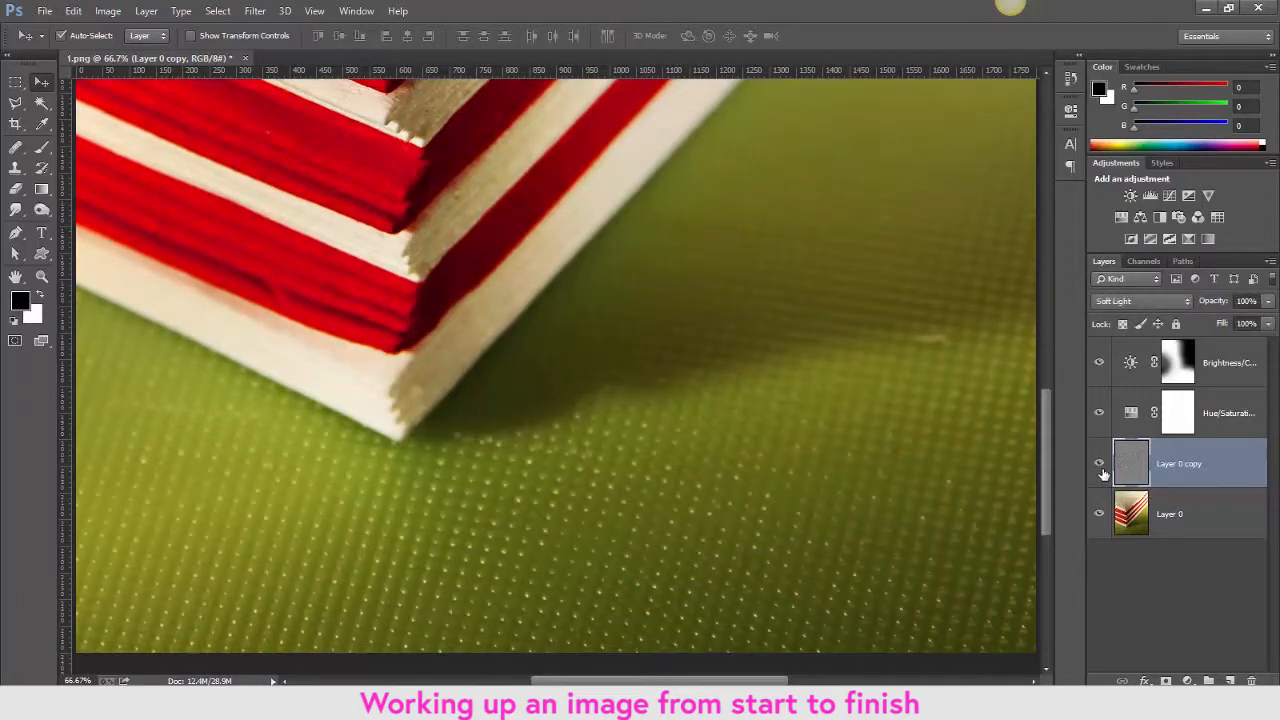
key(ctrl+minus)
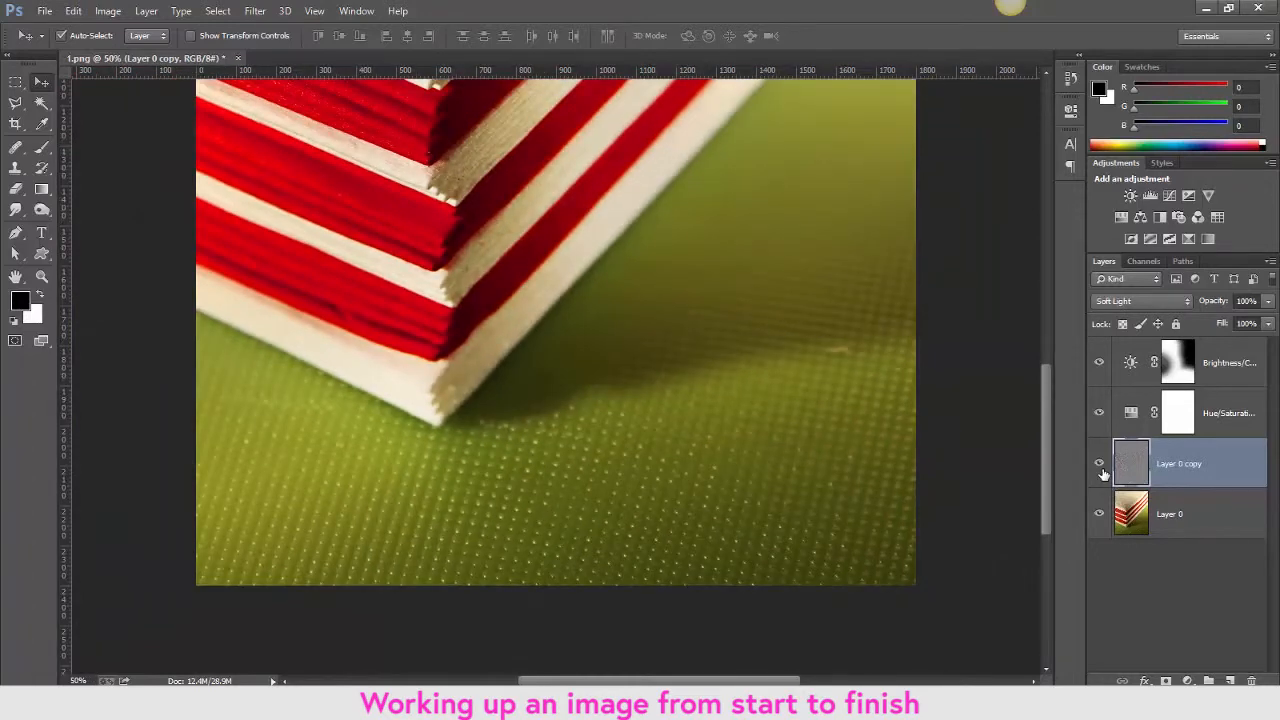
- Compare the whole photo with and without the High Pass sharpening by toggling Layer 0 copy's visibility
key(ctrl+0)
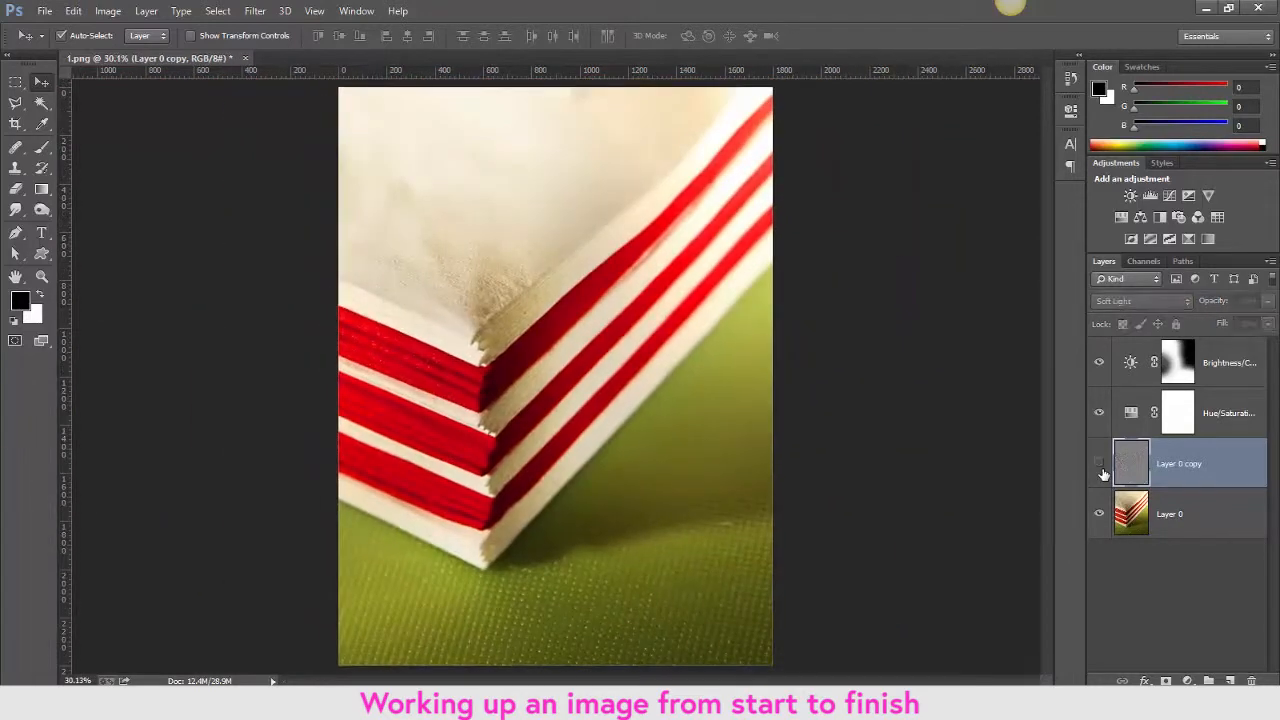
click(1100, 466)
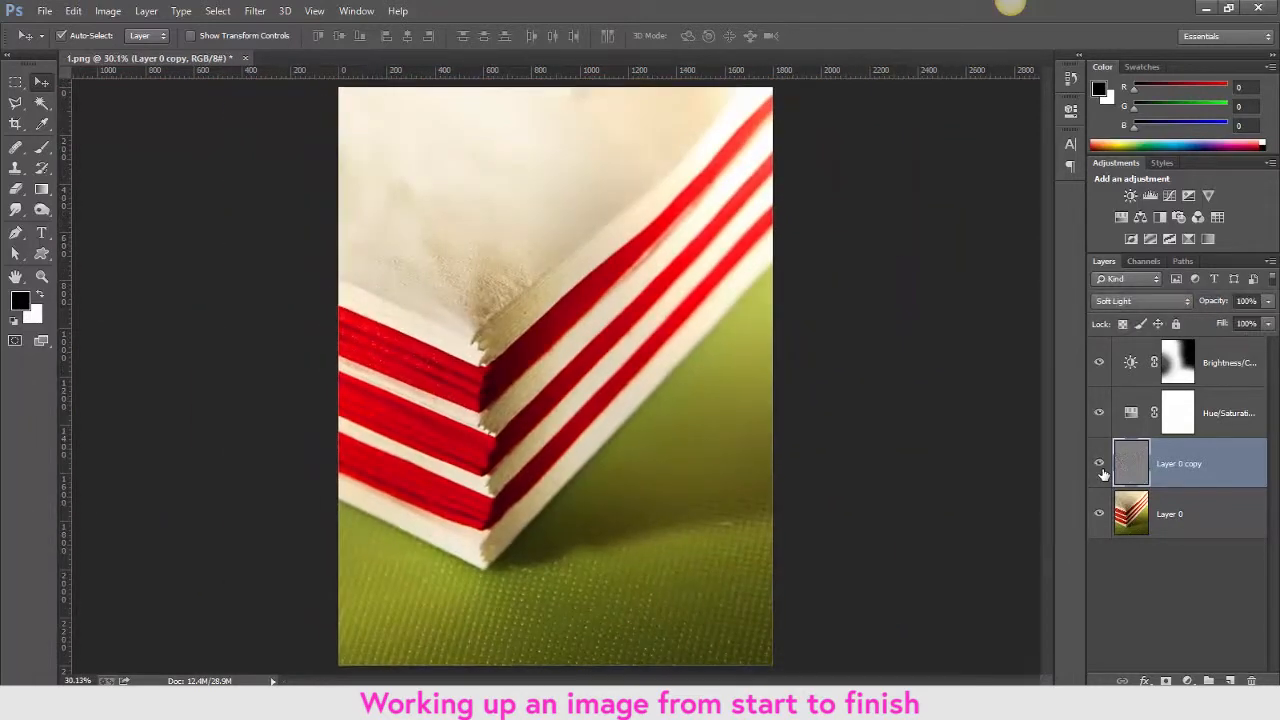
click(1101, 470)
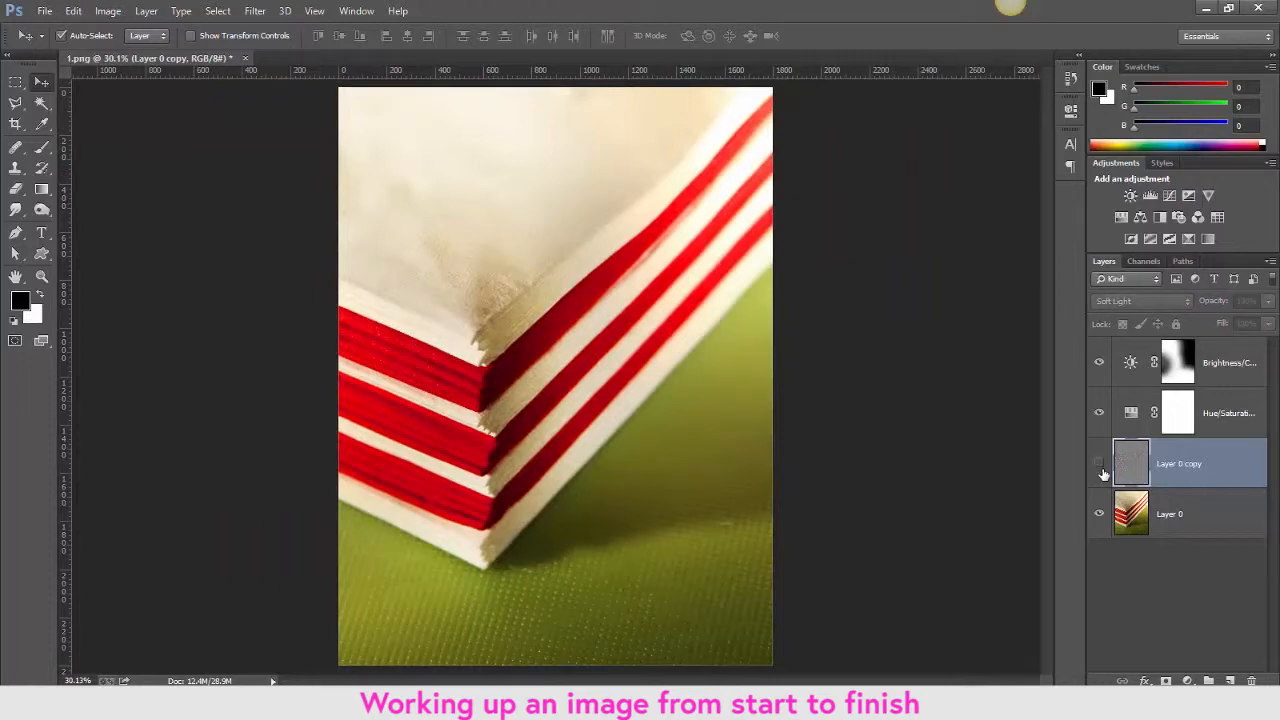
click(1100, 466)
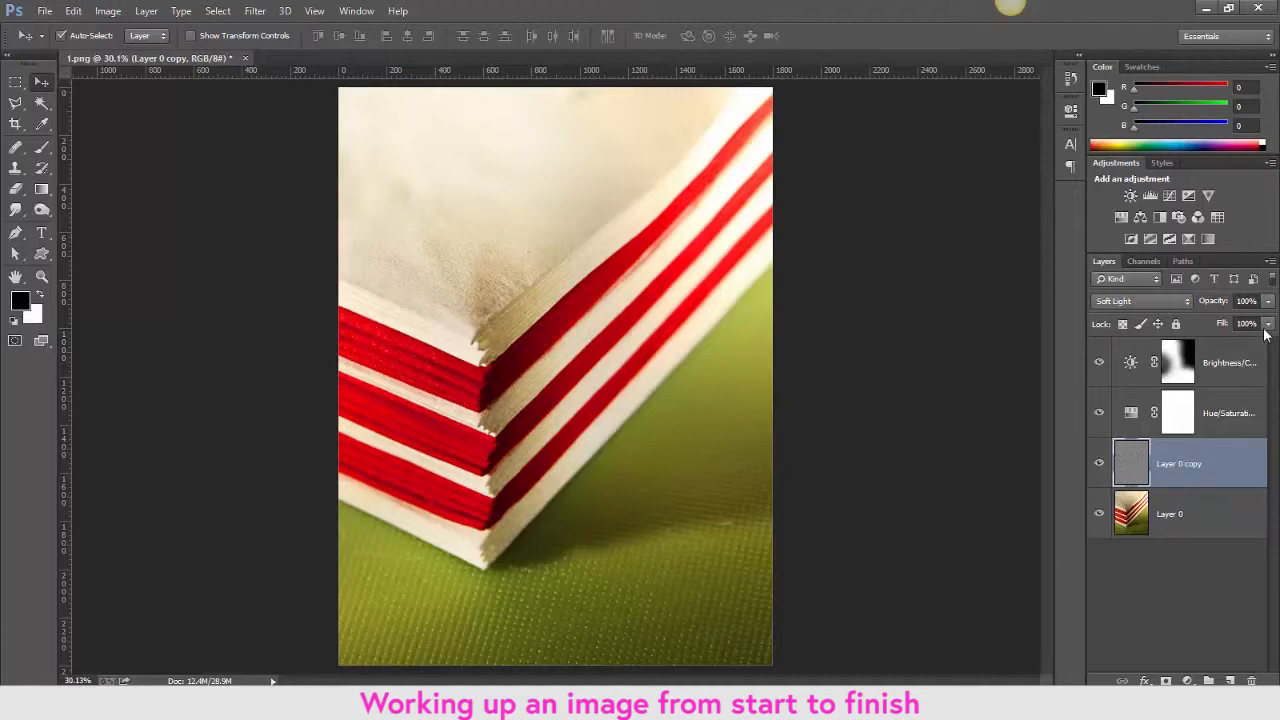
- Lower Layer 0 copy's opacity to 78% and compare the whole photo with the layer hidden and shown
click(1215, 303)
drag(1212, 305, 1205, 305)
click(1099, 464)
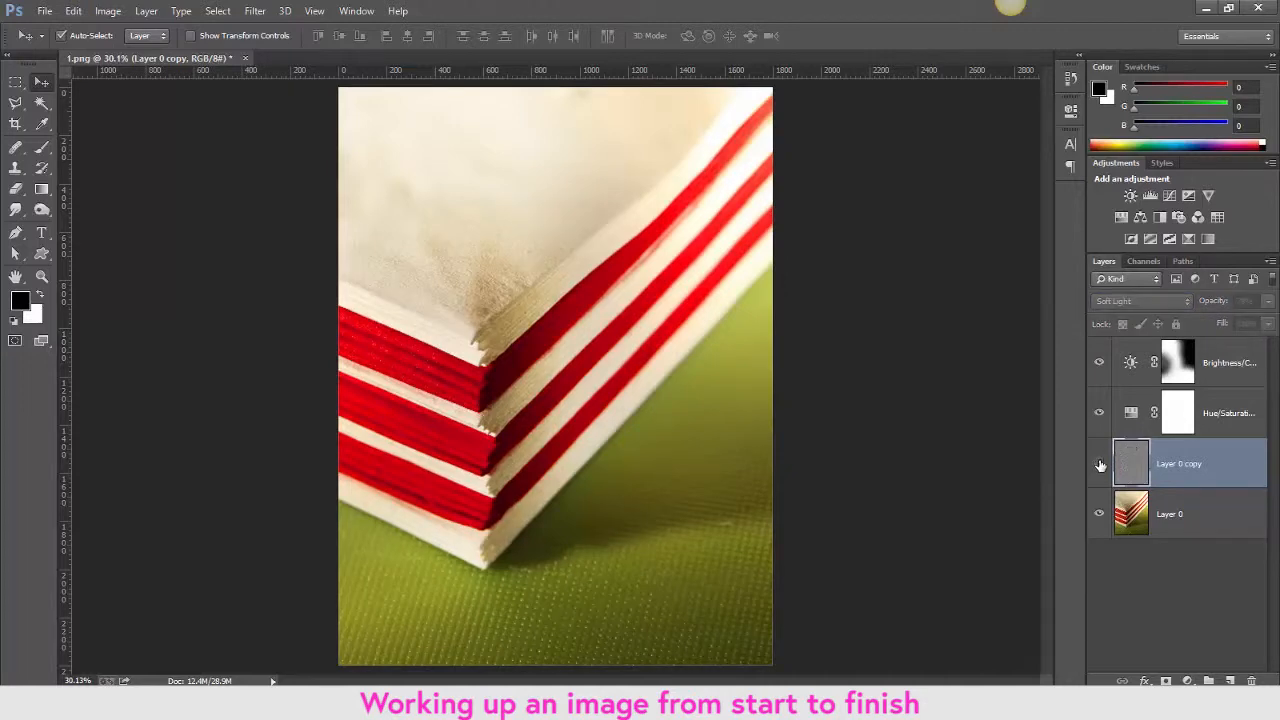
click(1099, 464)
click(1099, 464)
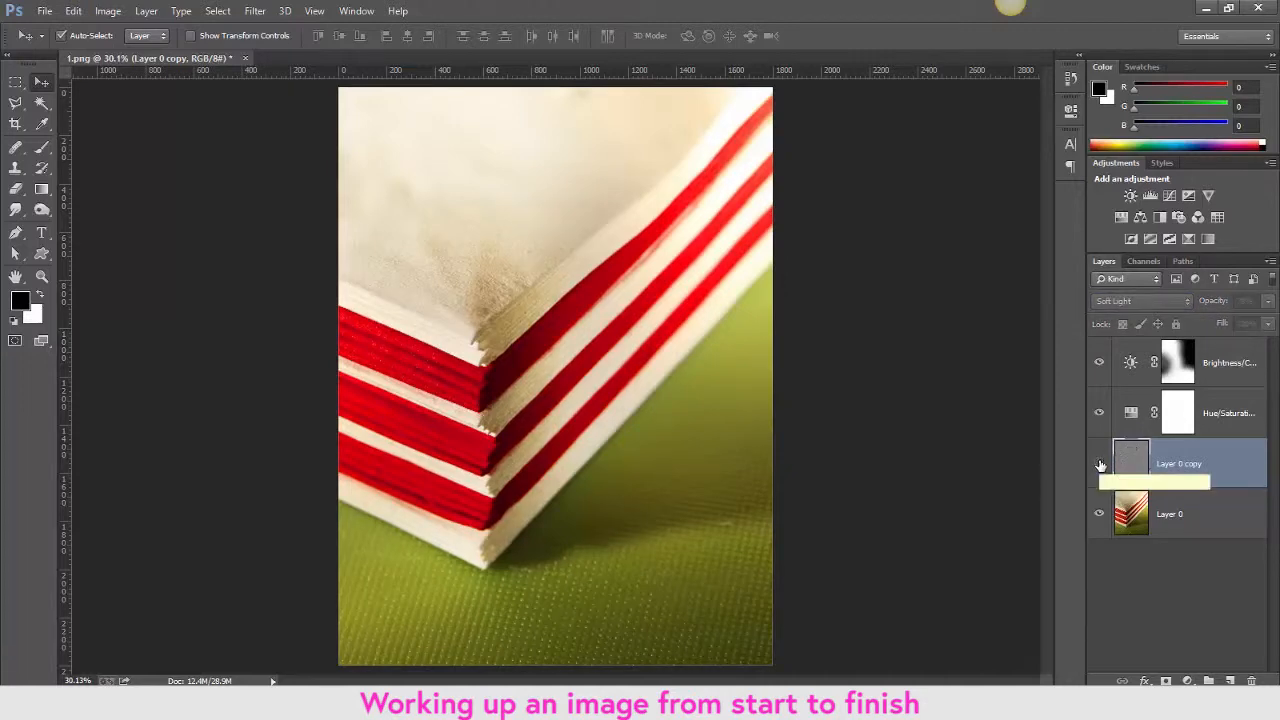
click(1099, 464)
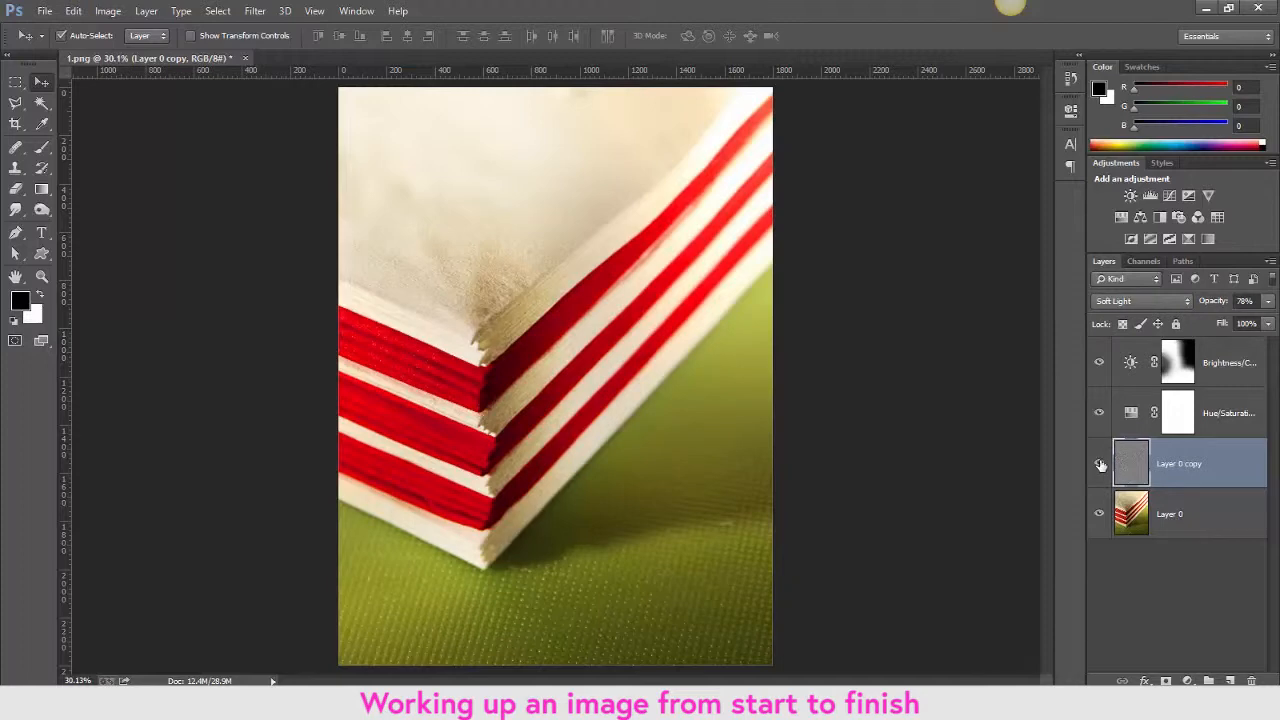
- Examine the reduced sharpening on the stack's corner at 66.7% zoom by hiding and showing Layer 0 copy
scroll(765, 415, up, 3)
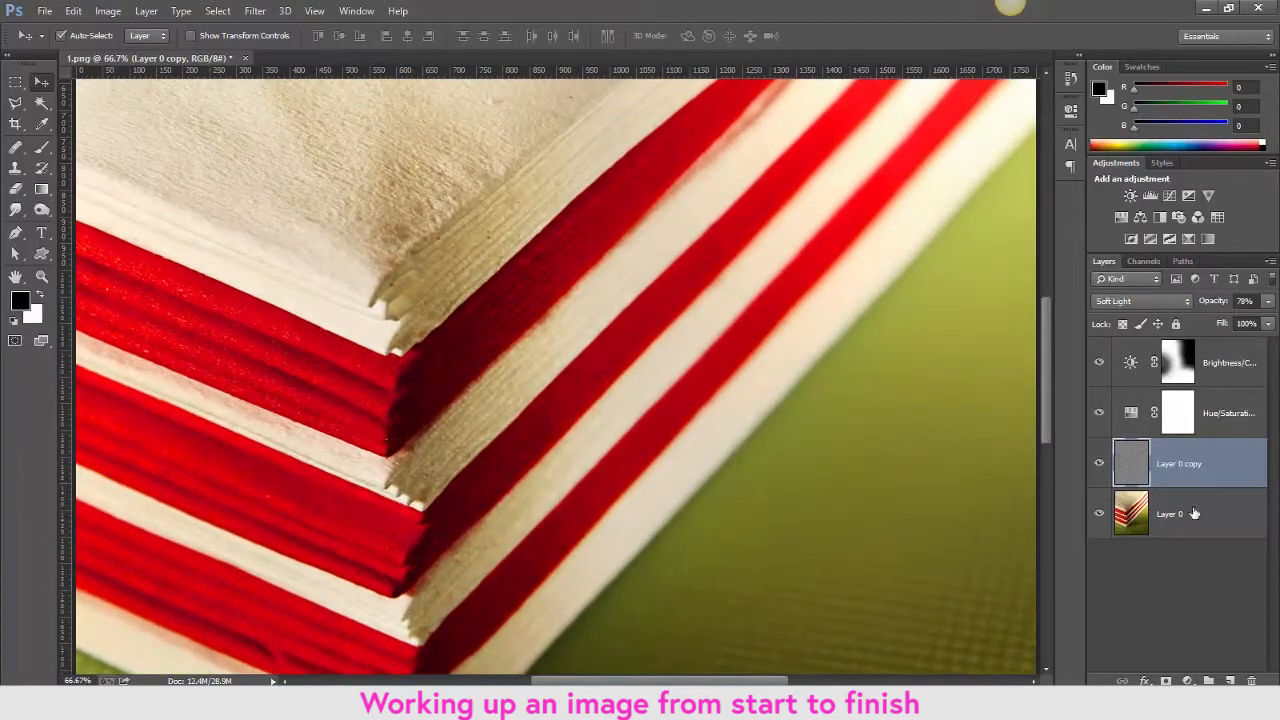
click(1099, 465)
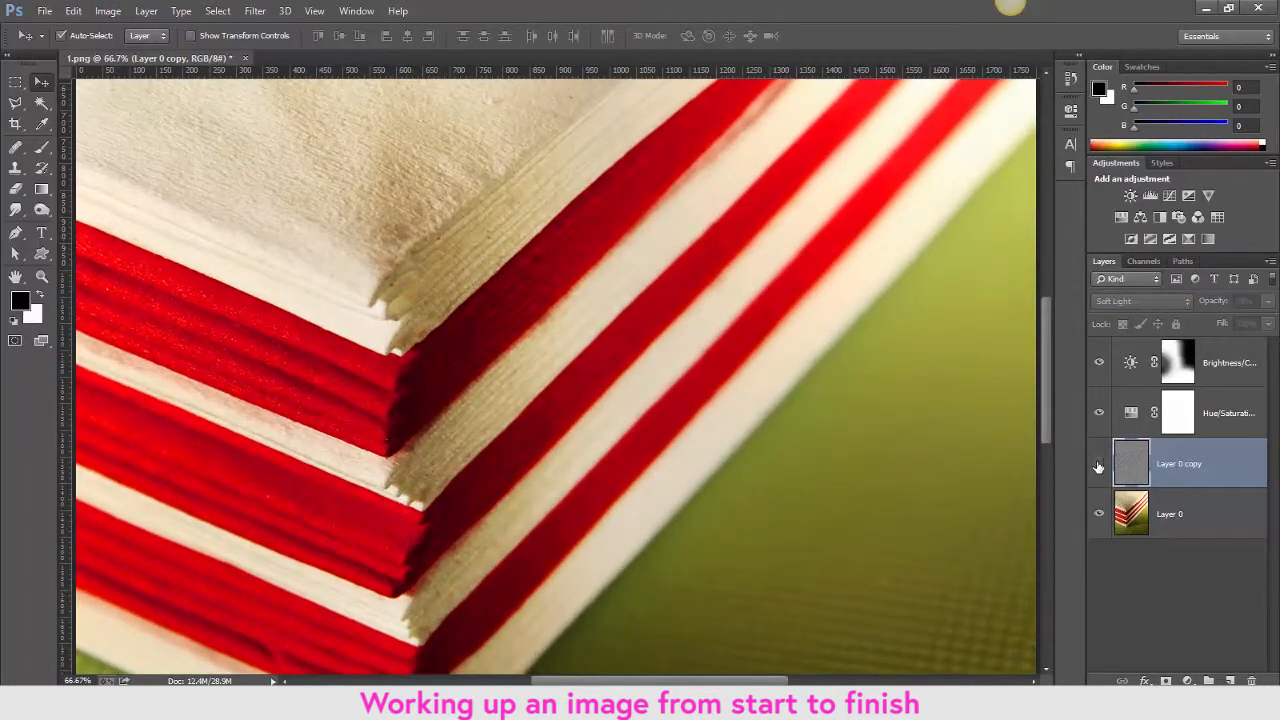
click(1099, 465)
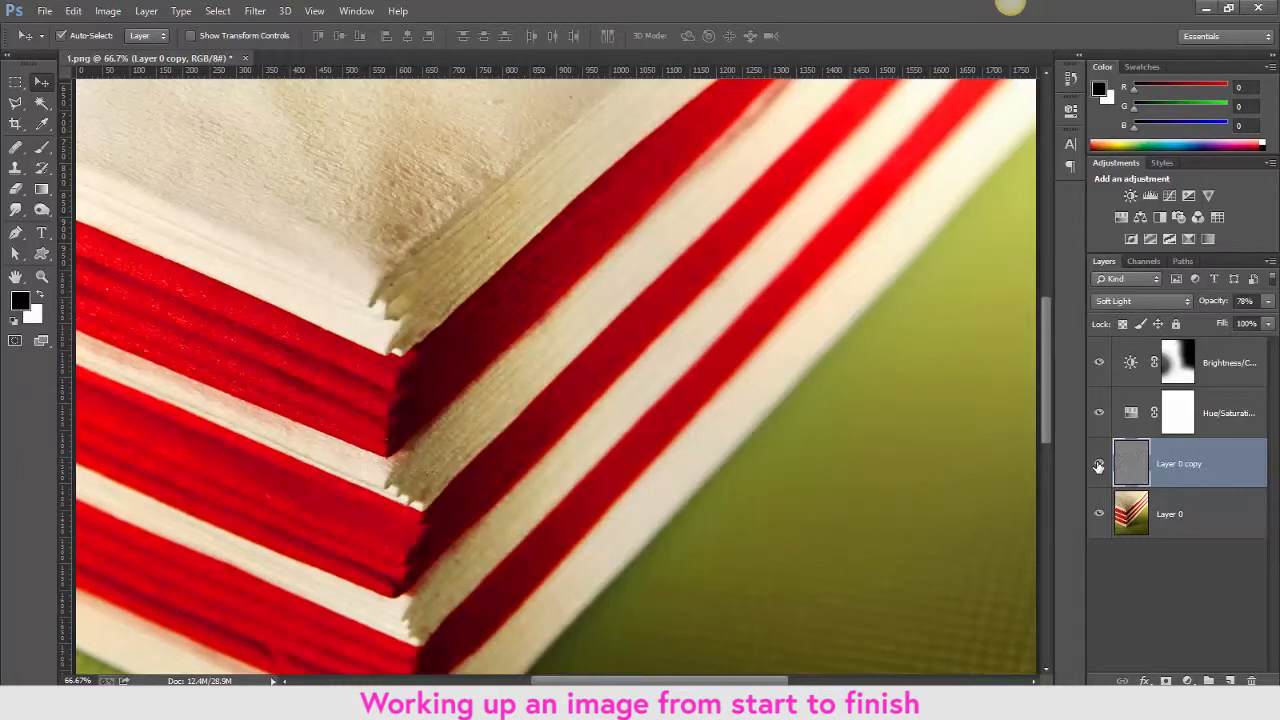
click(1099, 465)
click(1099, 465)
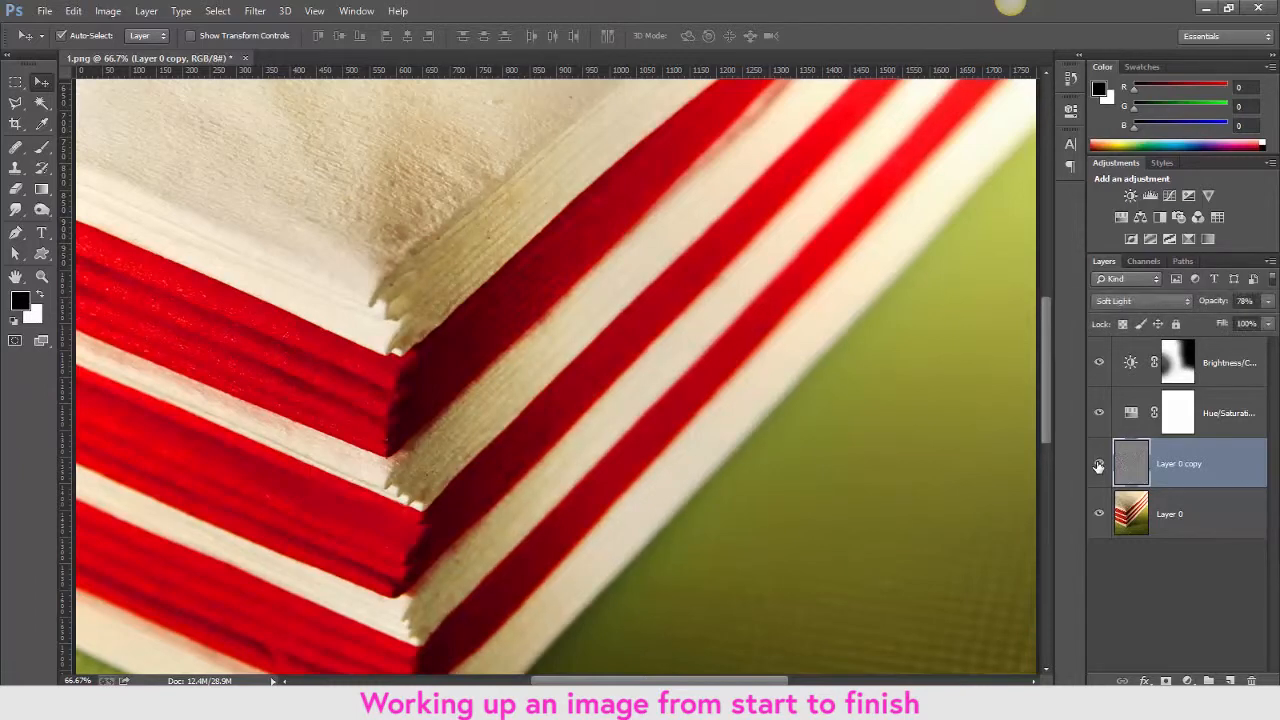
- Try opacities of 100% and 60% on Layer 0 copy and settle on 80%
click(1239, 302)
drag(1214, 303, 1275, 318)
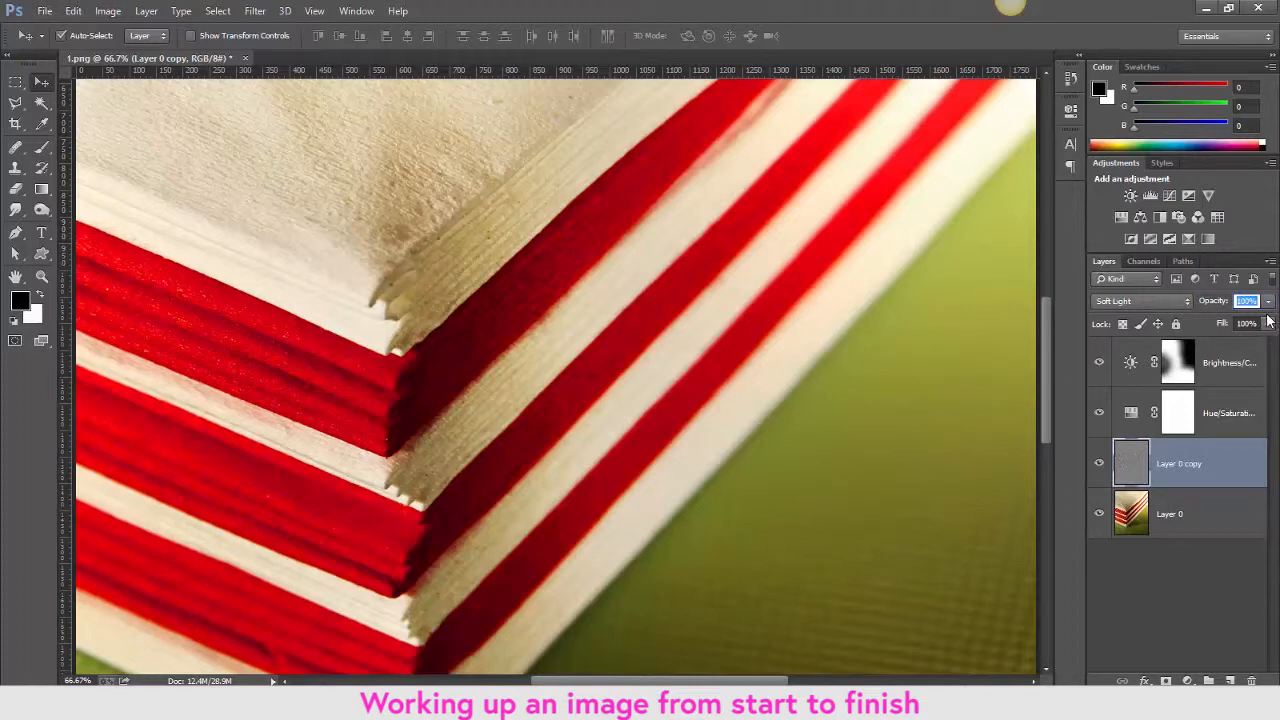
text(60)
key(Return)
text(100)
key(Return)
key(ctrl+0)
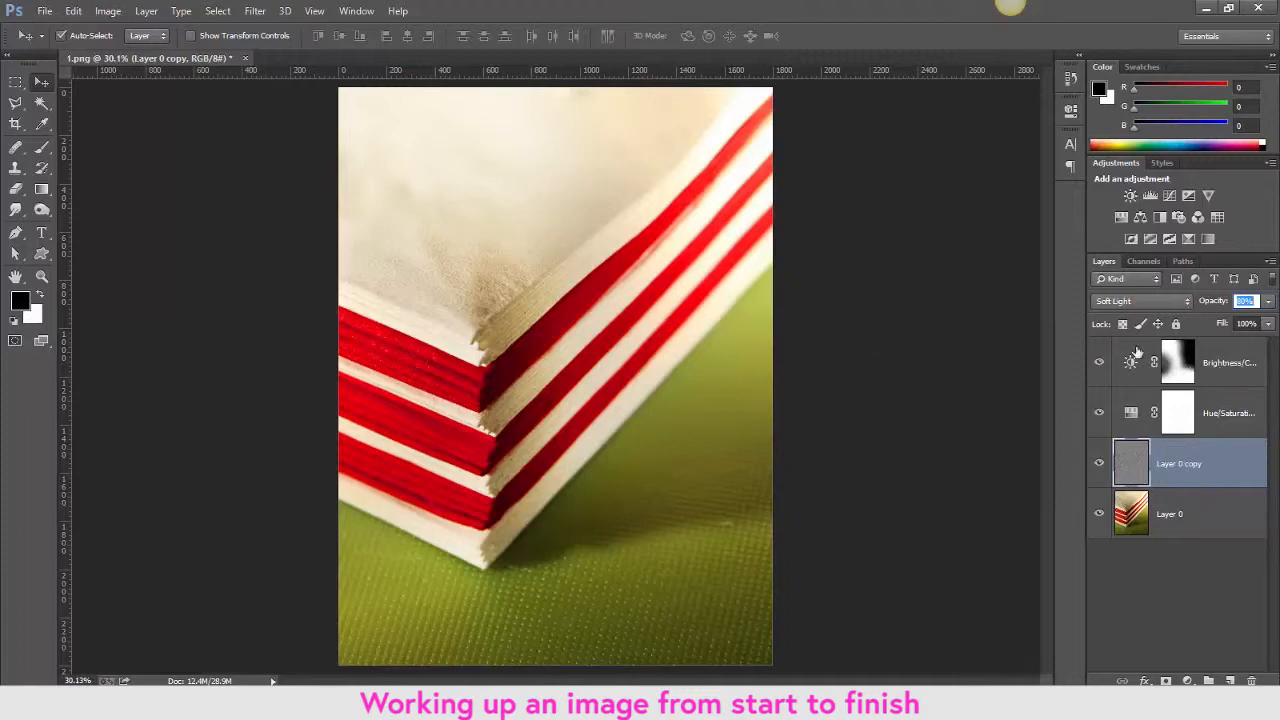
- Start saving the edited photo to the EOS_DIGITAL (I:) drive and choose JPEG as the file format
click(45, 11)
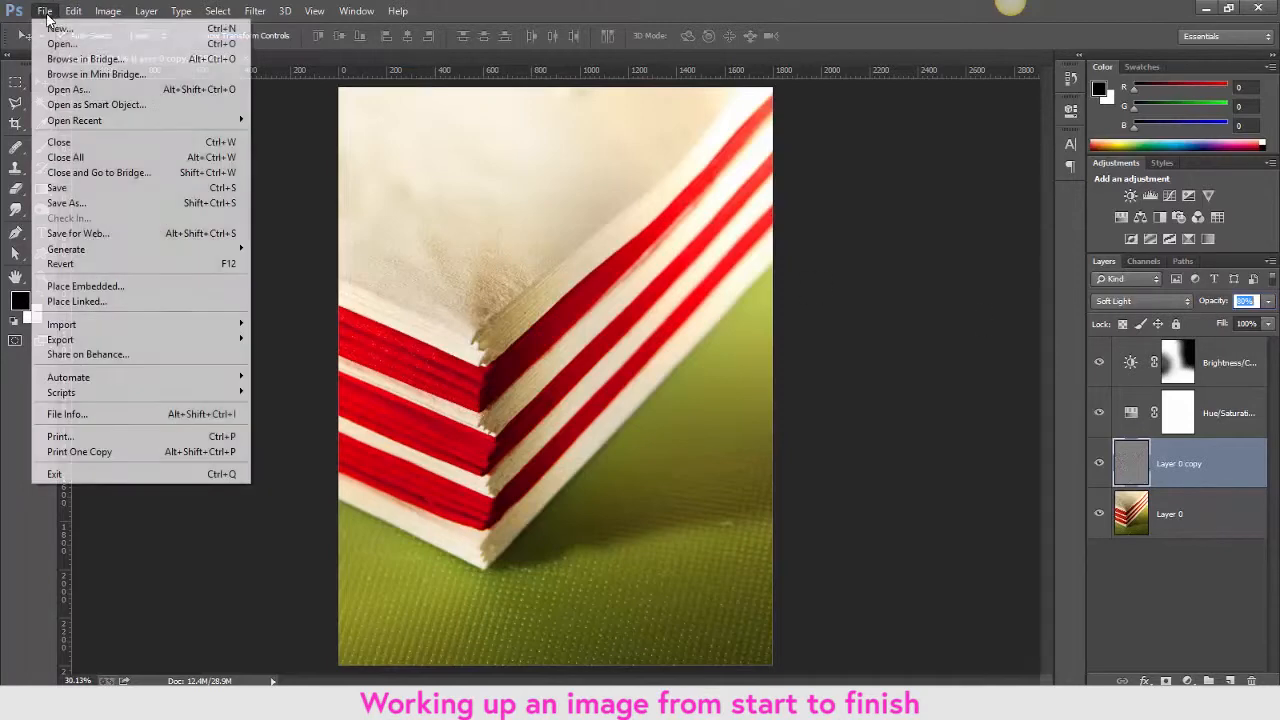
click(62, 188)
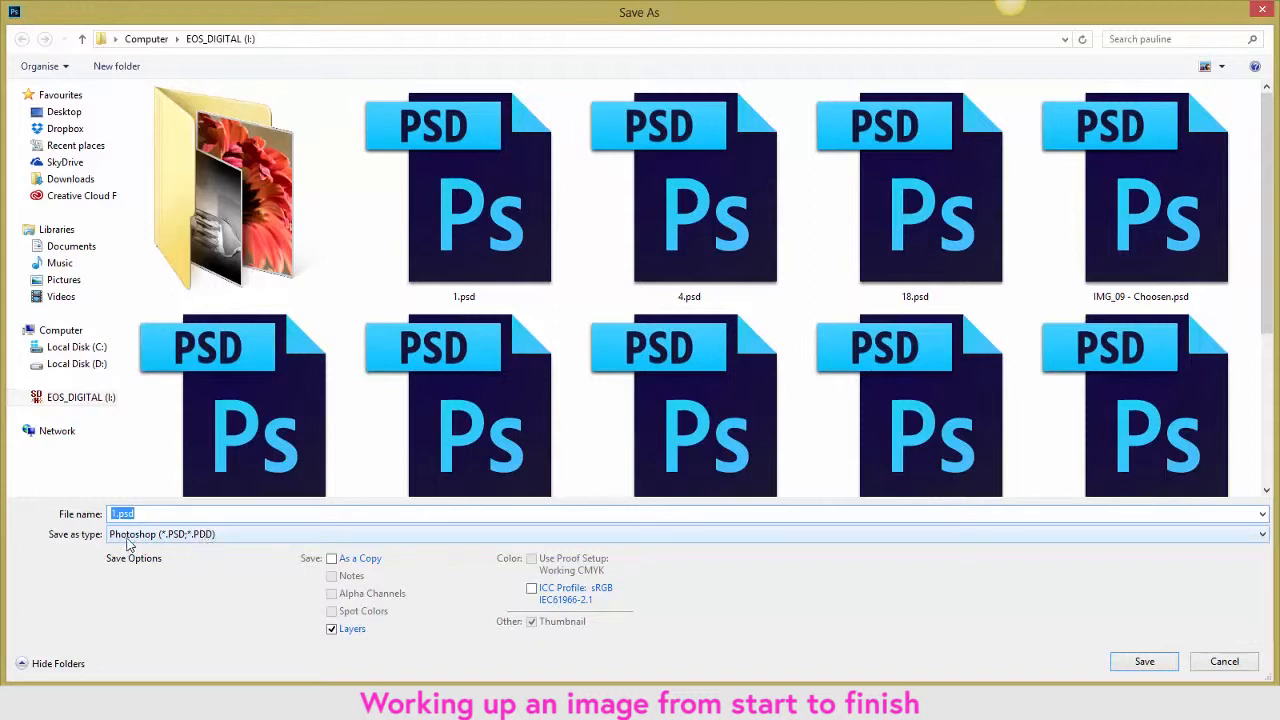
click(190, 538)
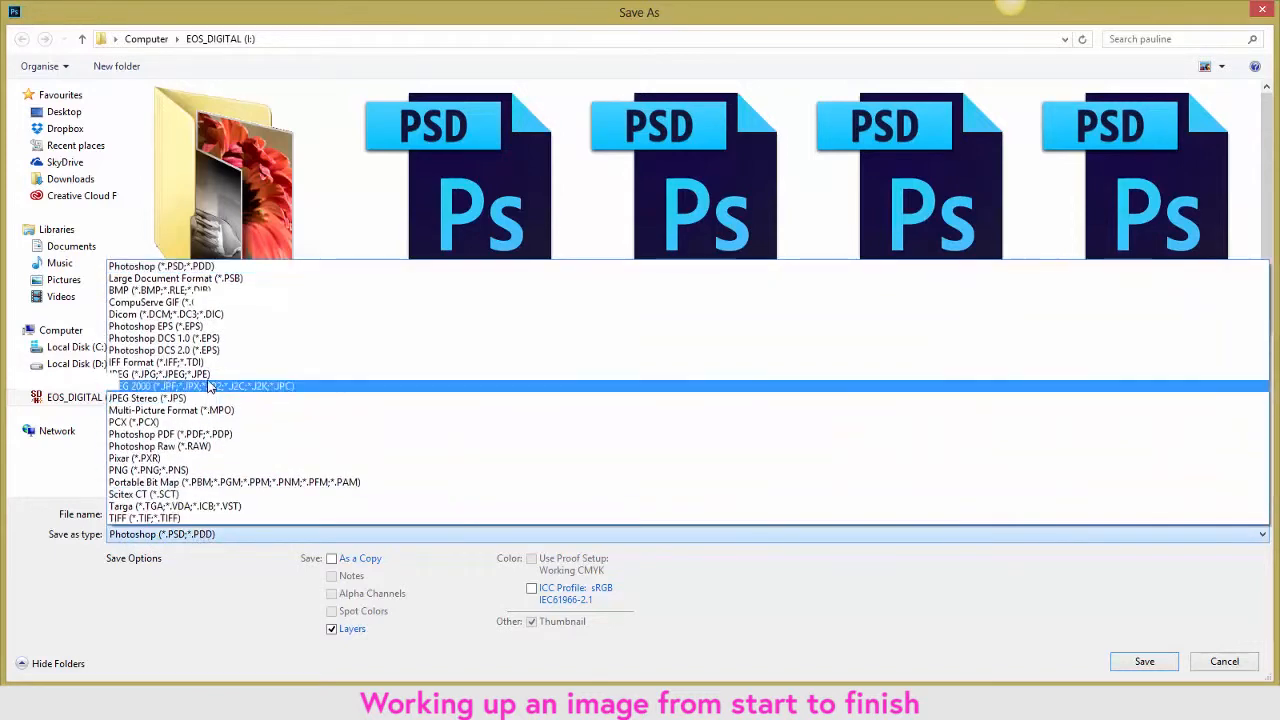
click(208, 376)
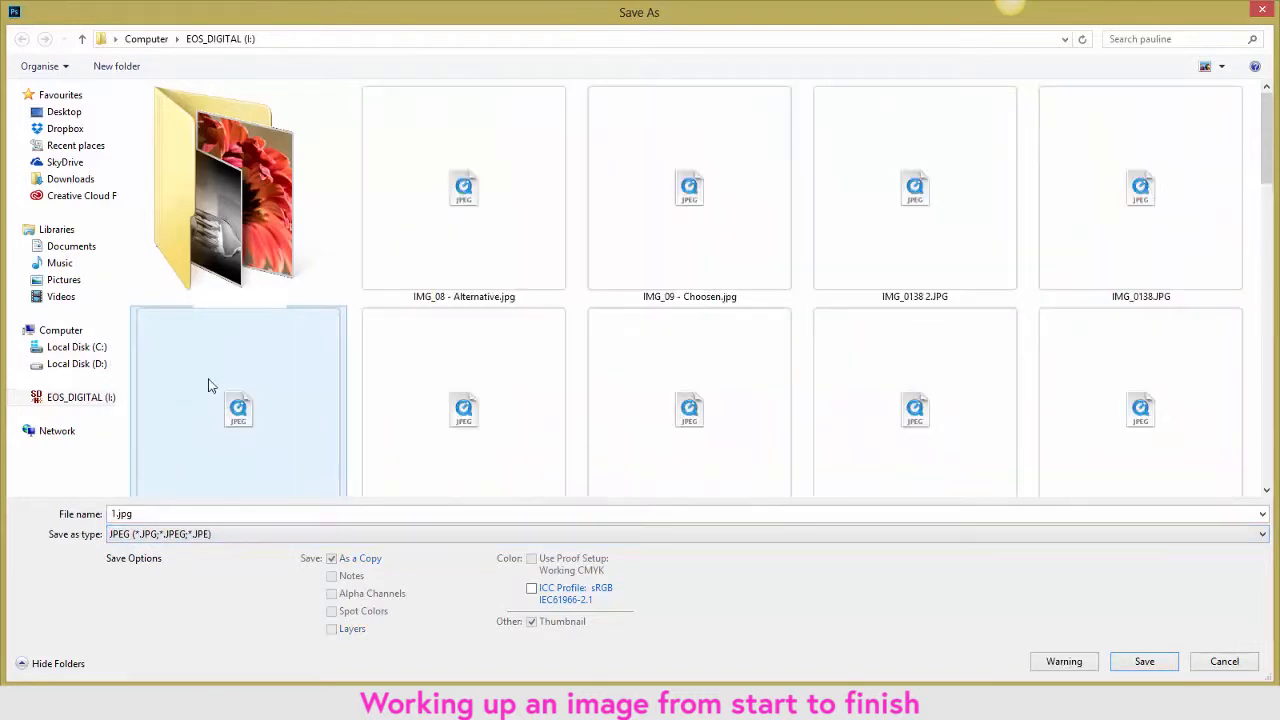
- Name the JPEG copy "1 231114.jpg" and save it at quality 12 (Maximum) with the Baseline ("Standard") format option
double_click(116, 513)
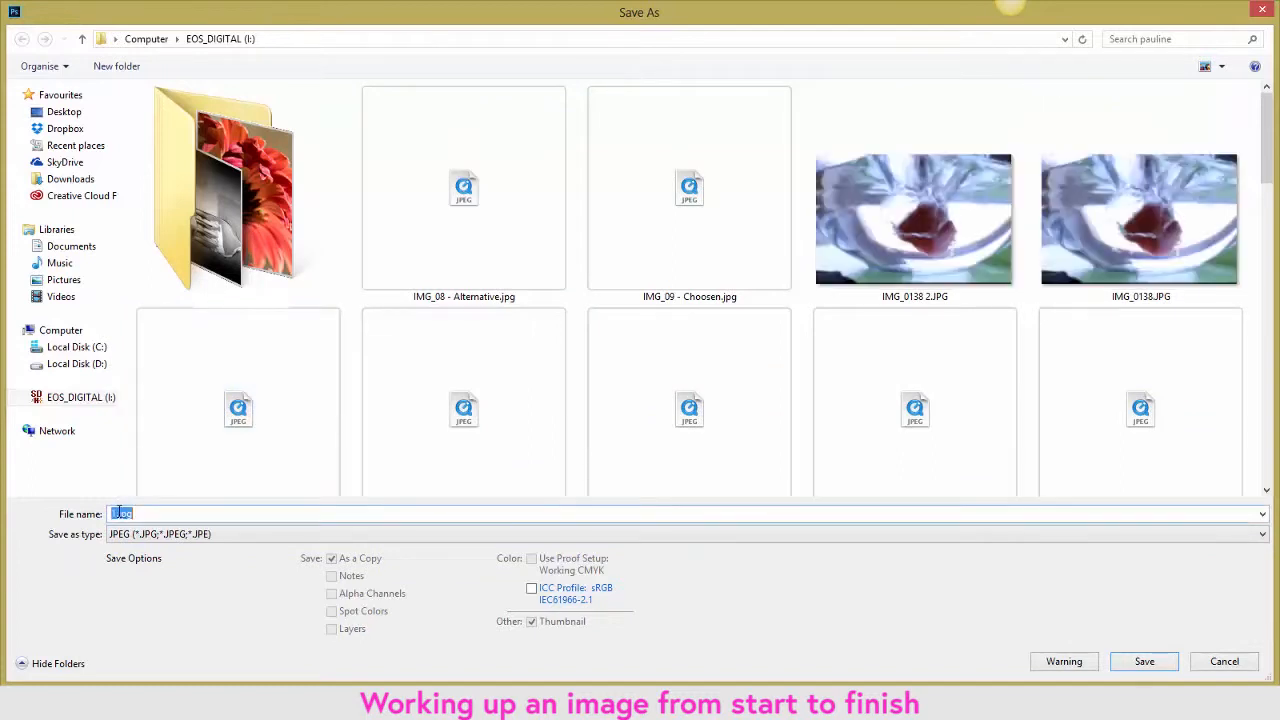
click(116, 513)
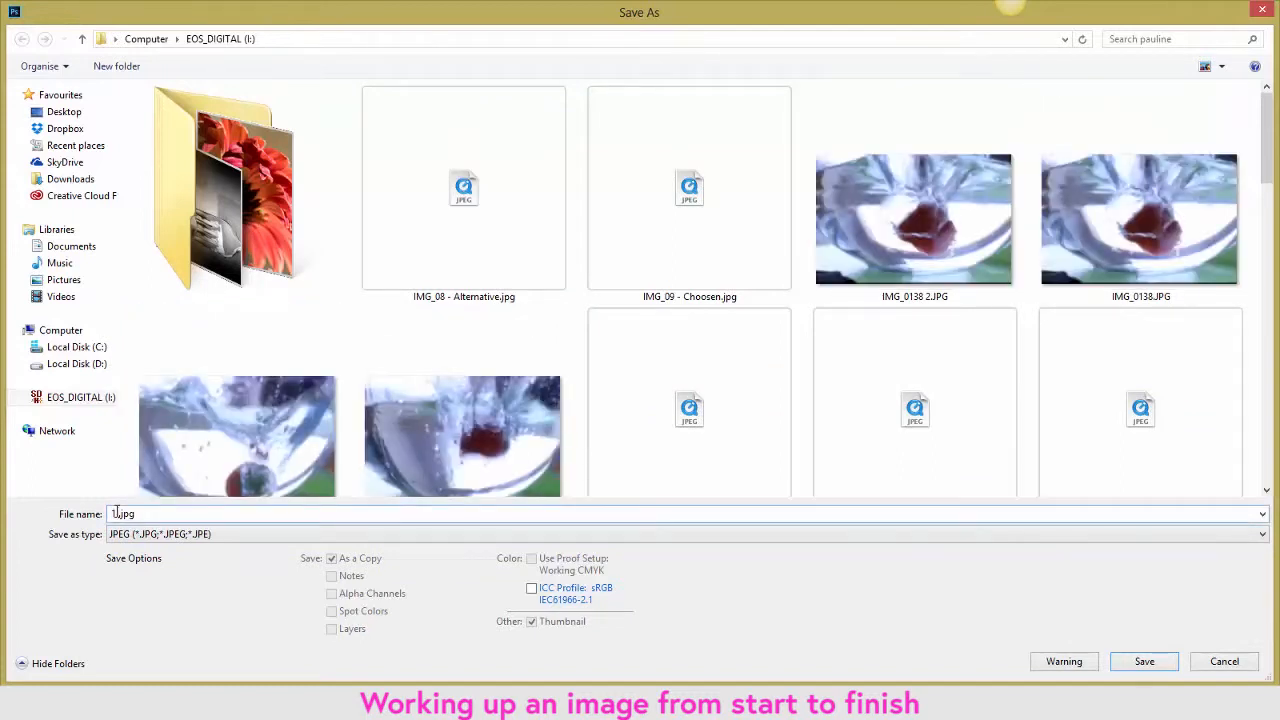
text(231114)
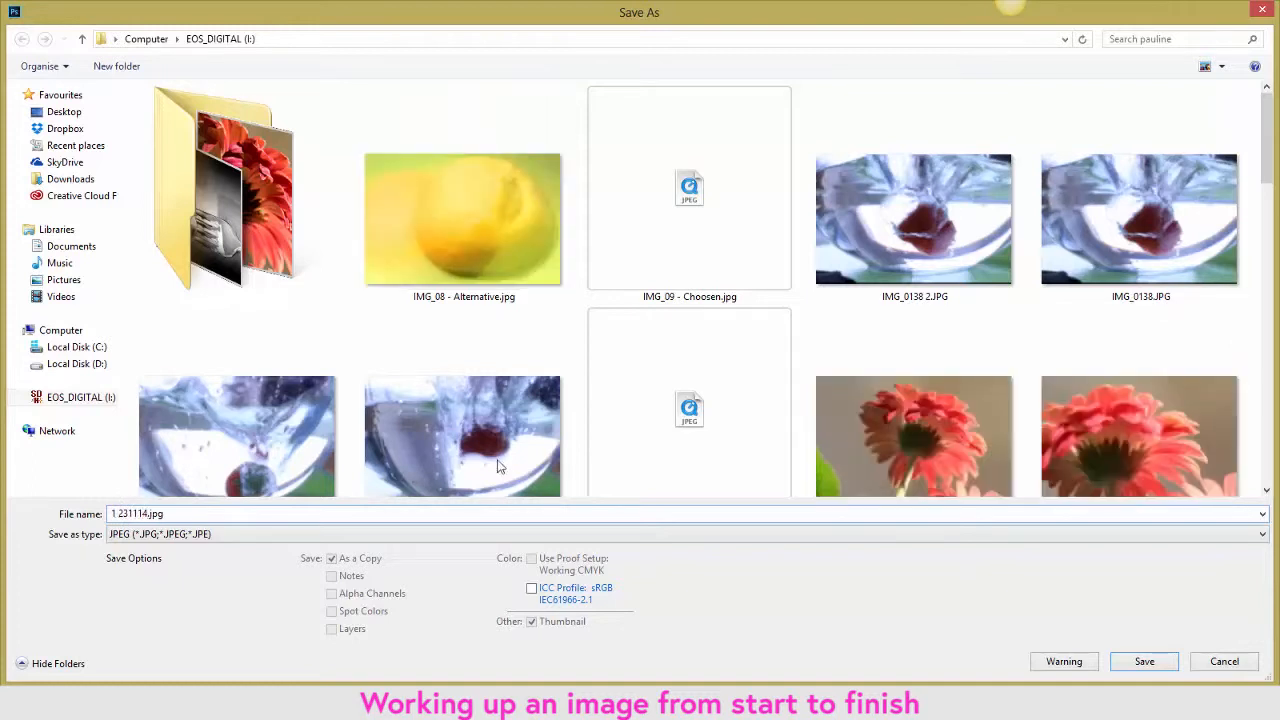
click(1153, 663)
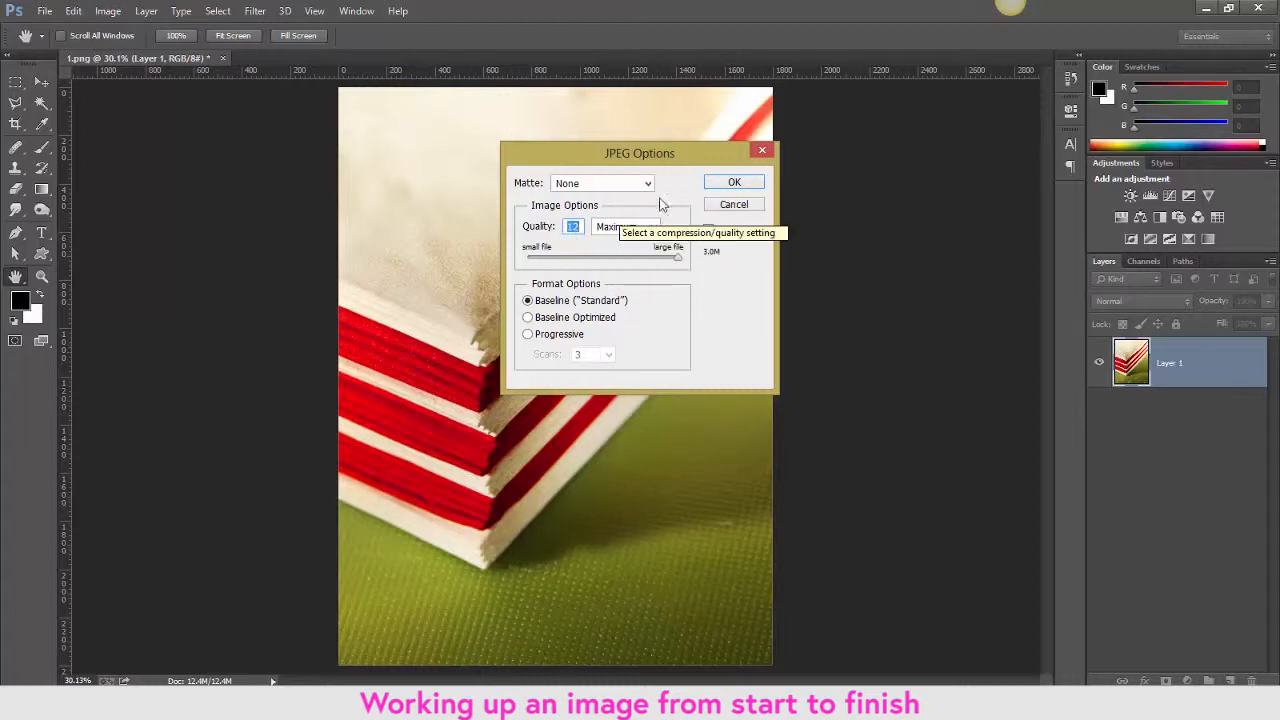
click(731, 184)
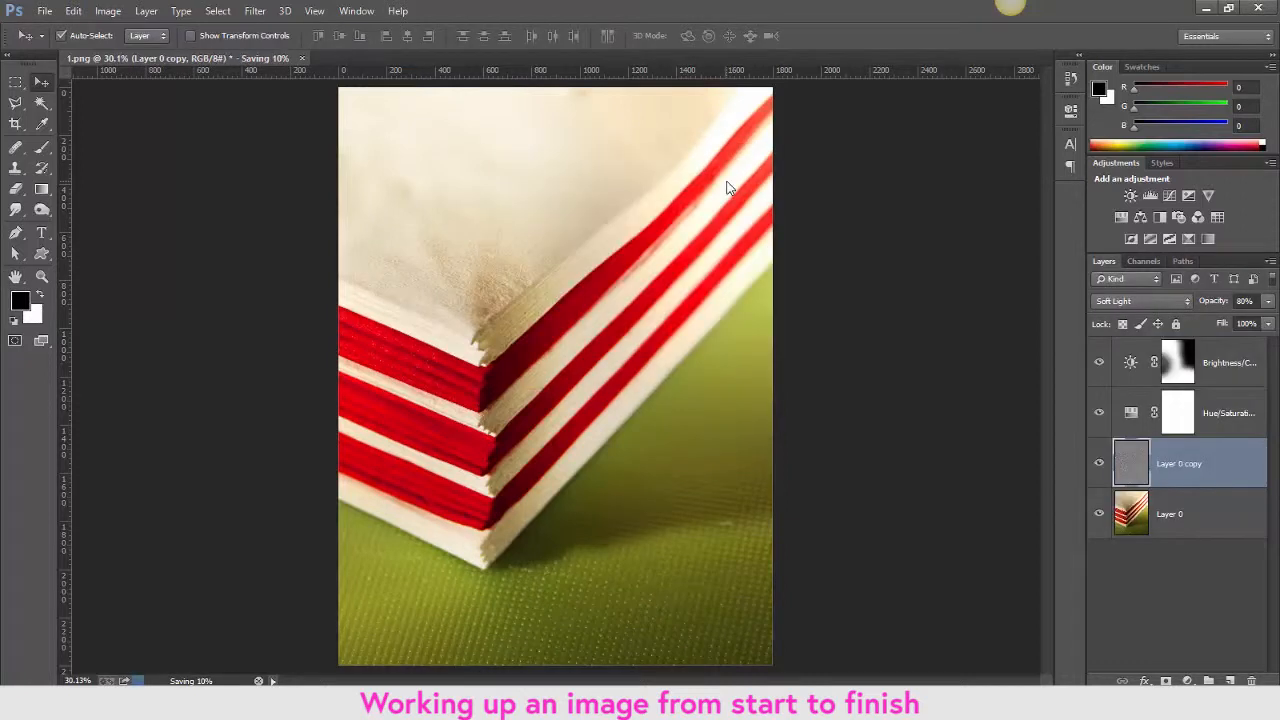